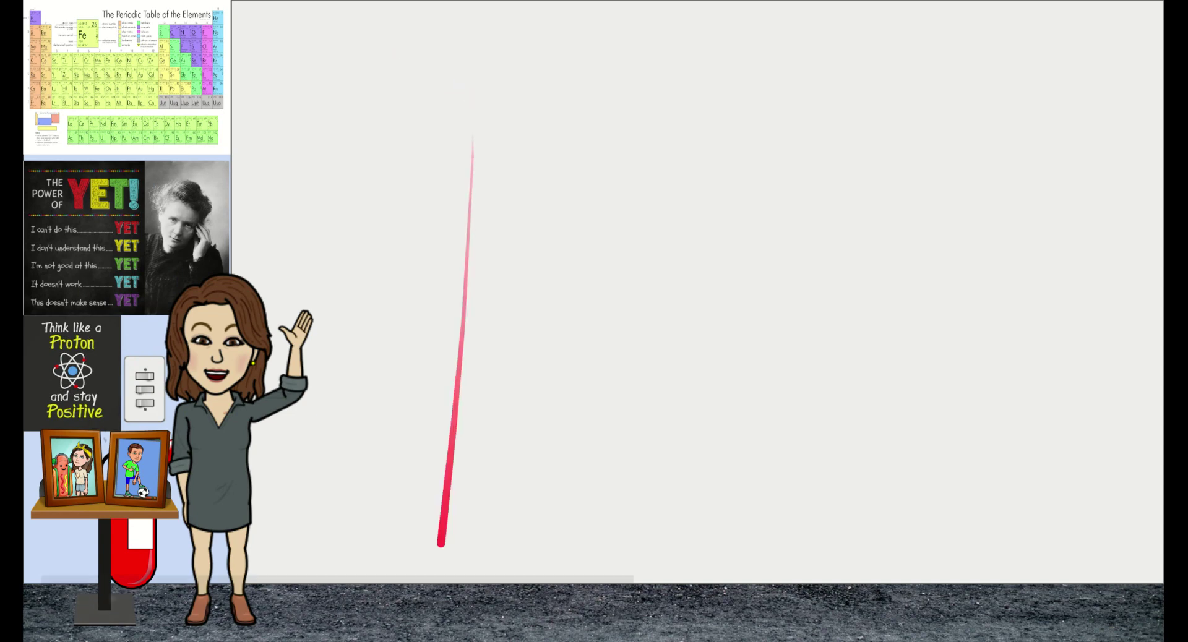
- Examine the classroom scene and the teacher-with-posters layout on the first two slides, and return to the blank third slide
mouse_move(183, 618)
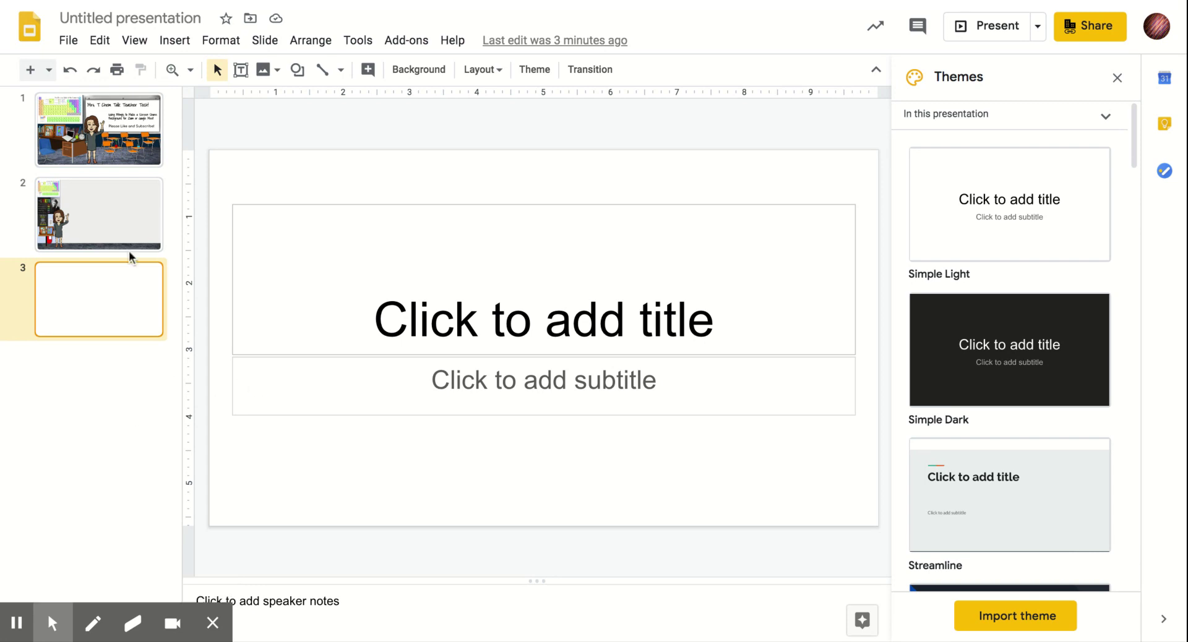
click(127, 149)
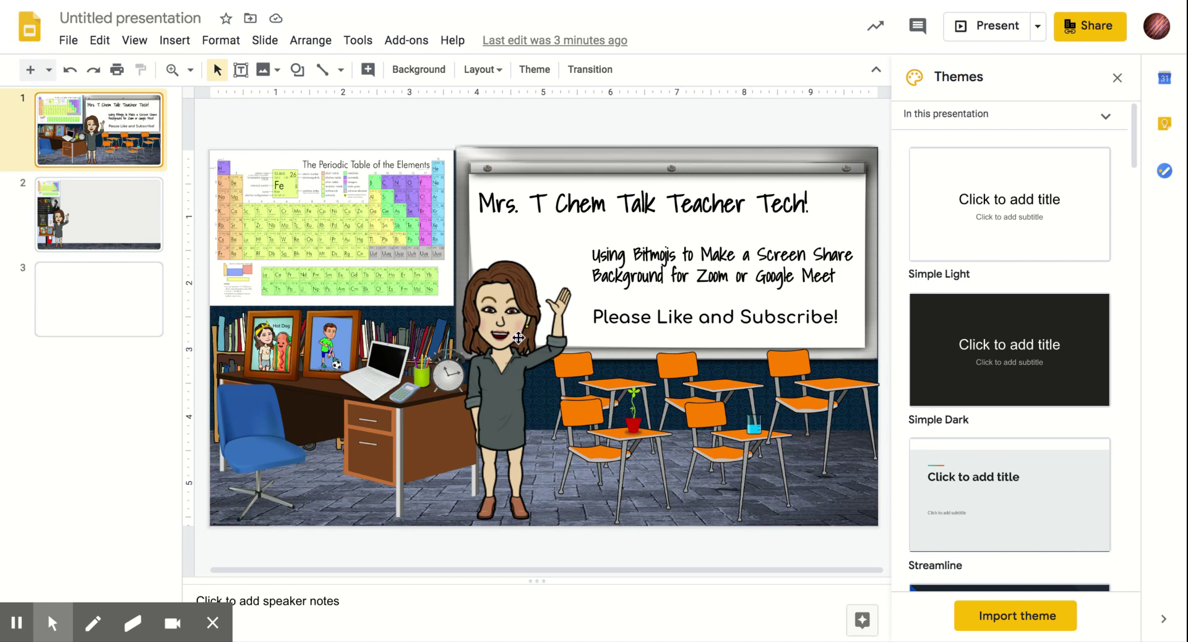
click(518, 338)
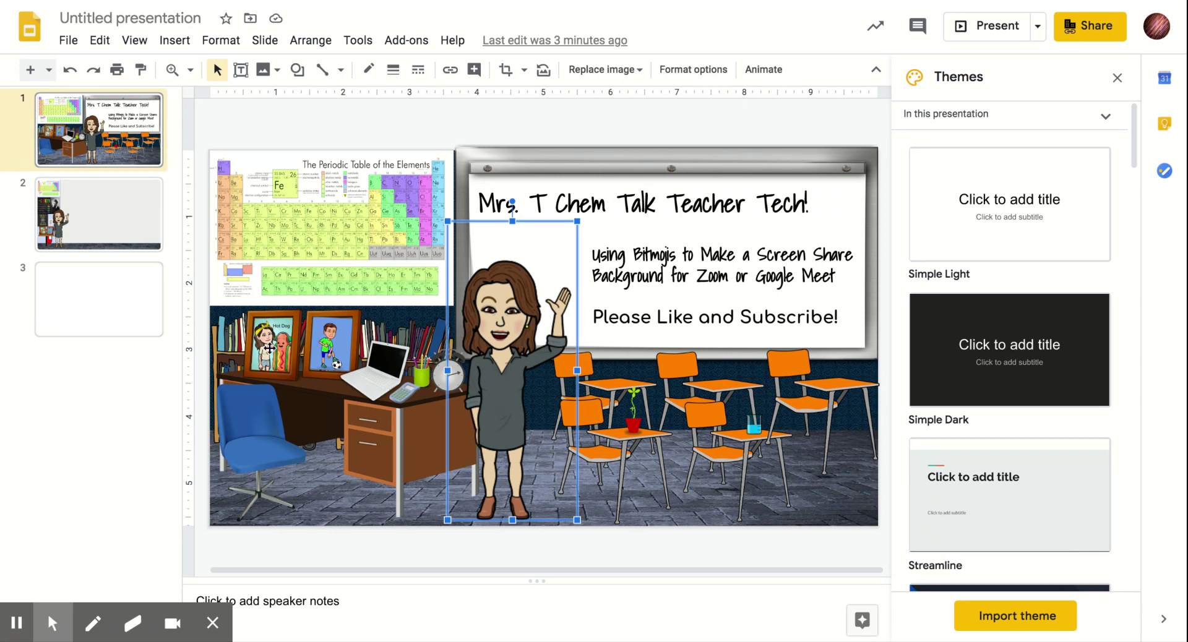
click(96, 218)
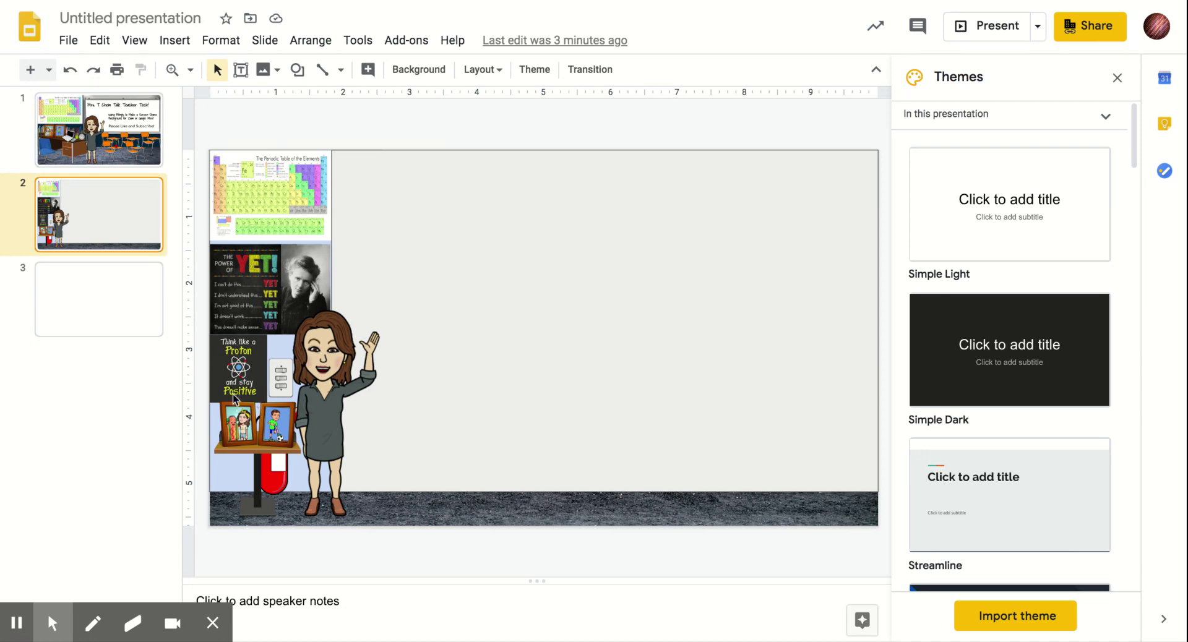
click(175, 53)
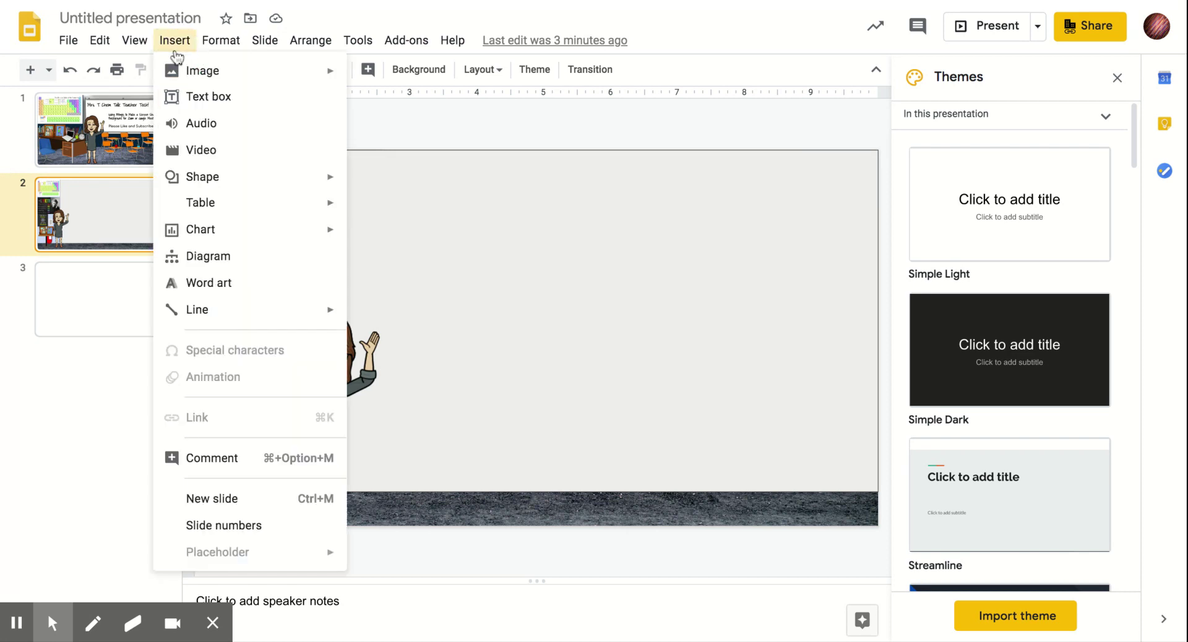
mouse_move(192, 77)
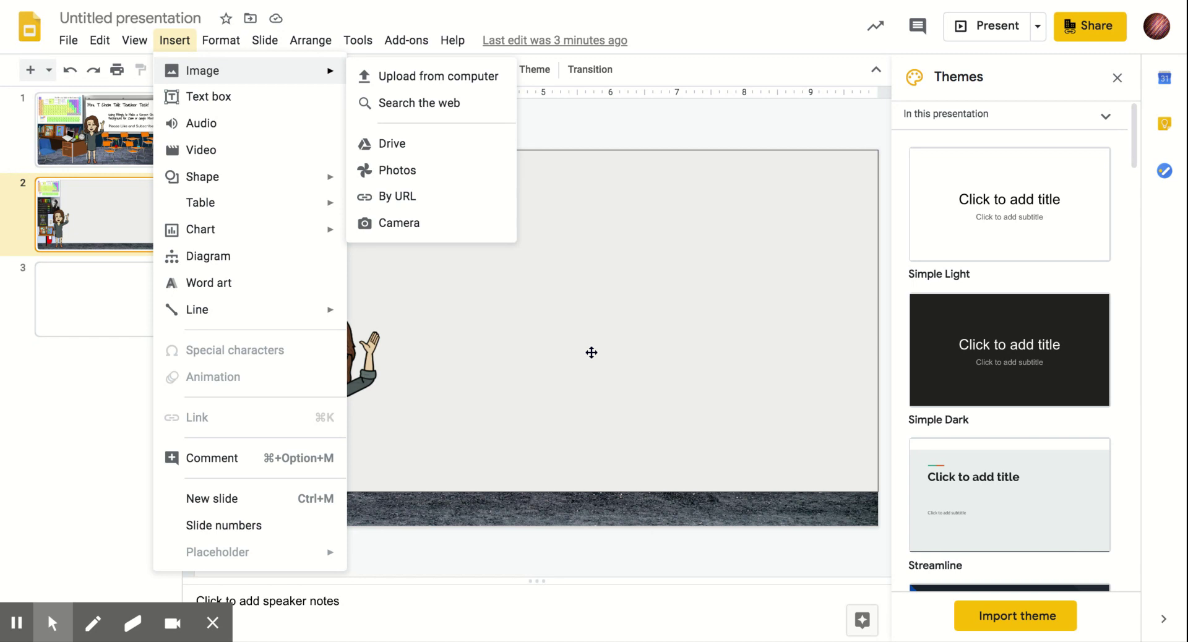
click(591, 353)
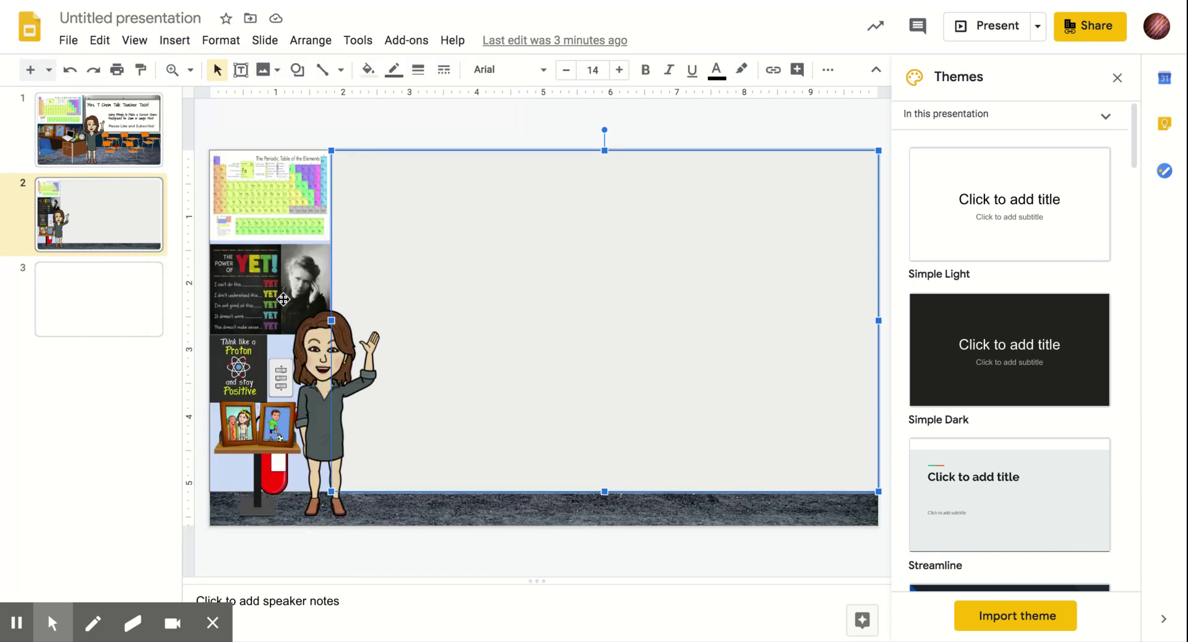
click(280, 347)
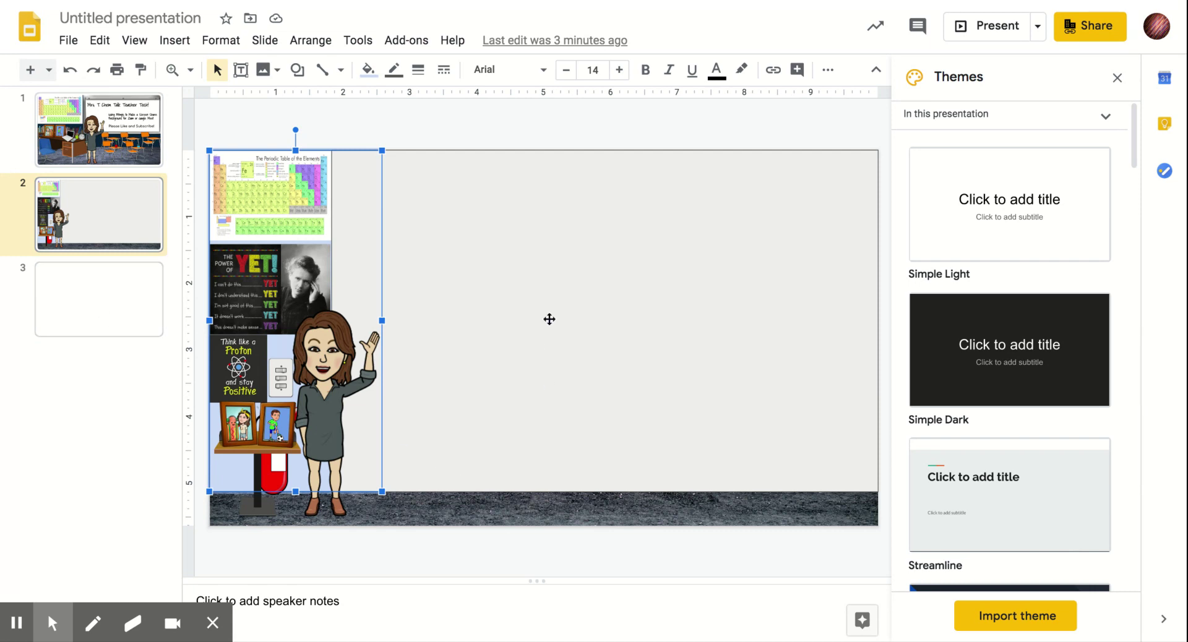
click(465, 517)
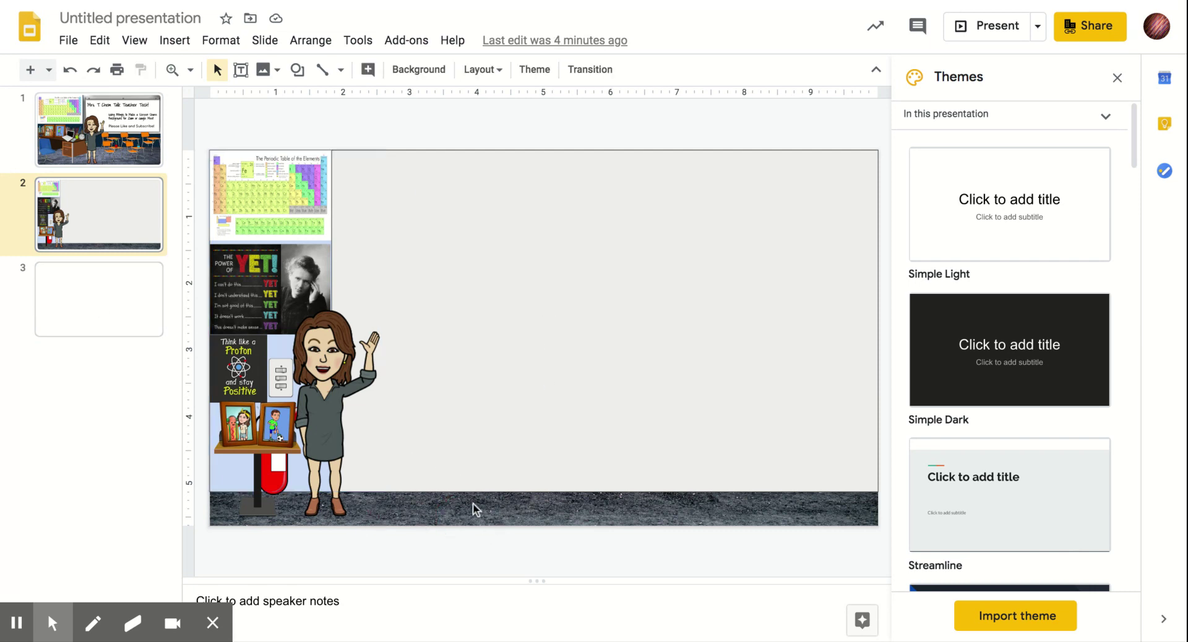
click(97, 155)
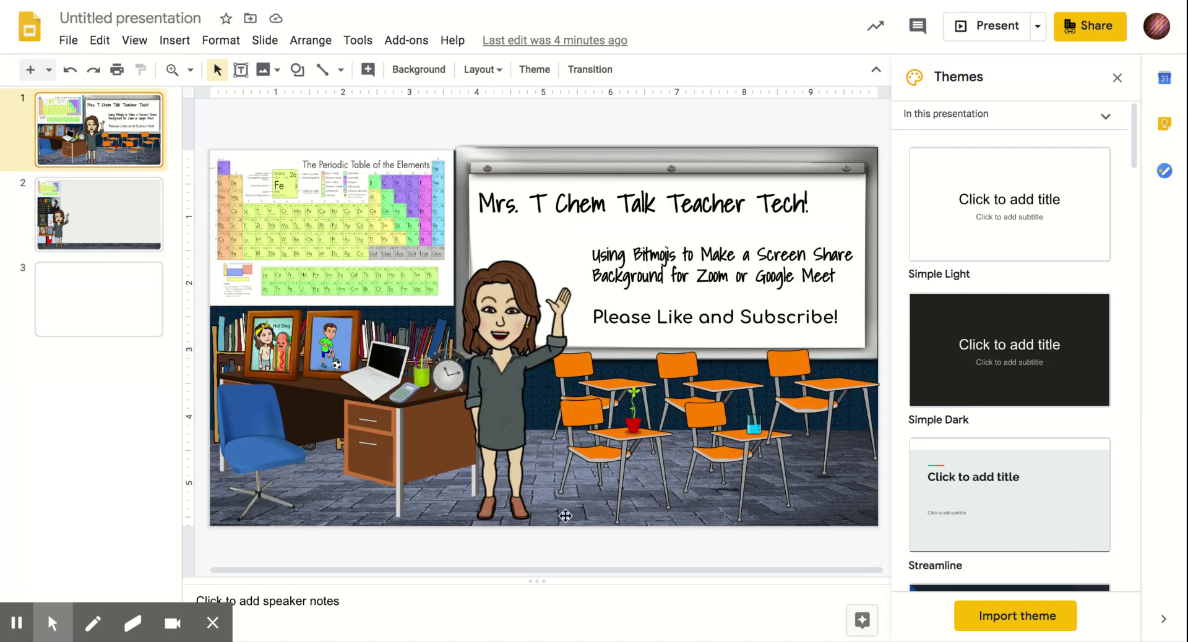
click(123, 234)
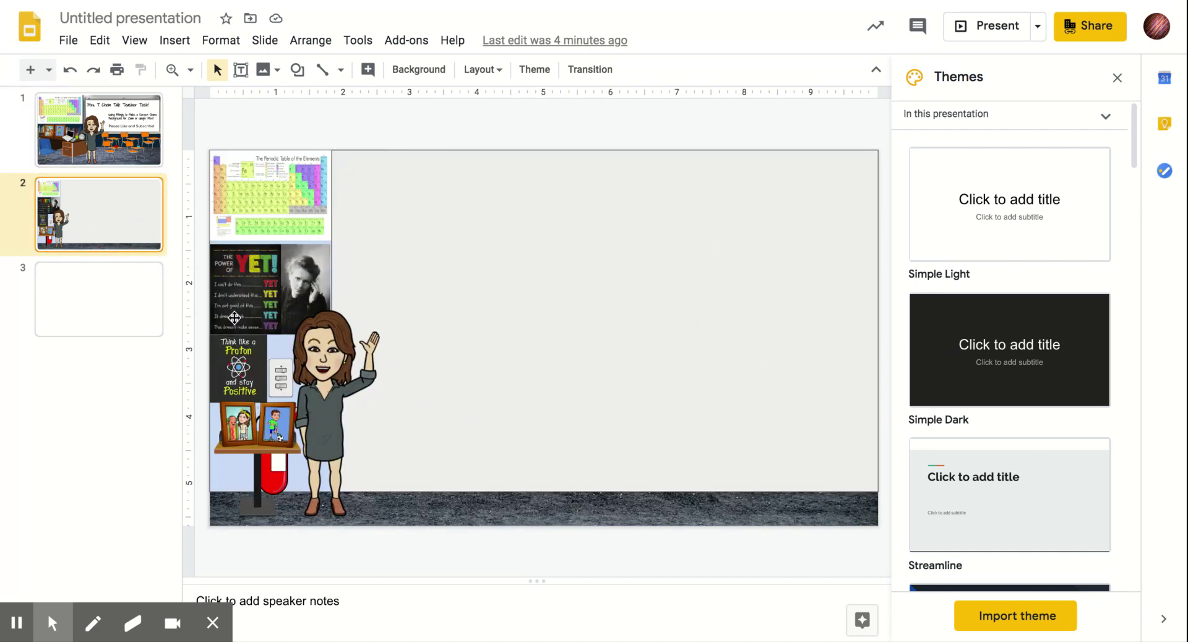
click(138, 309)
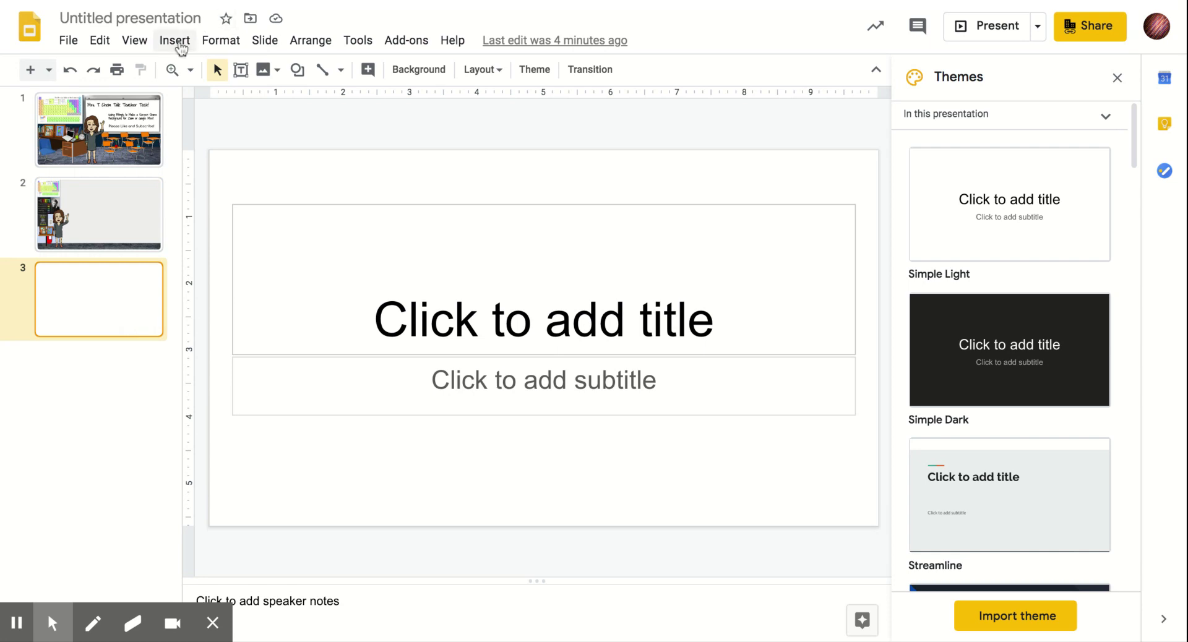
click(179, 44)
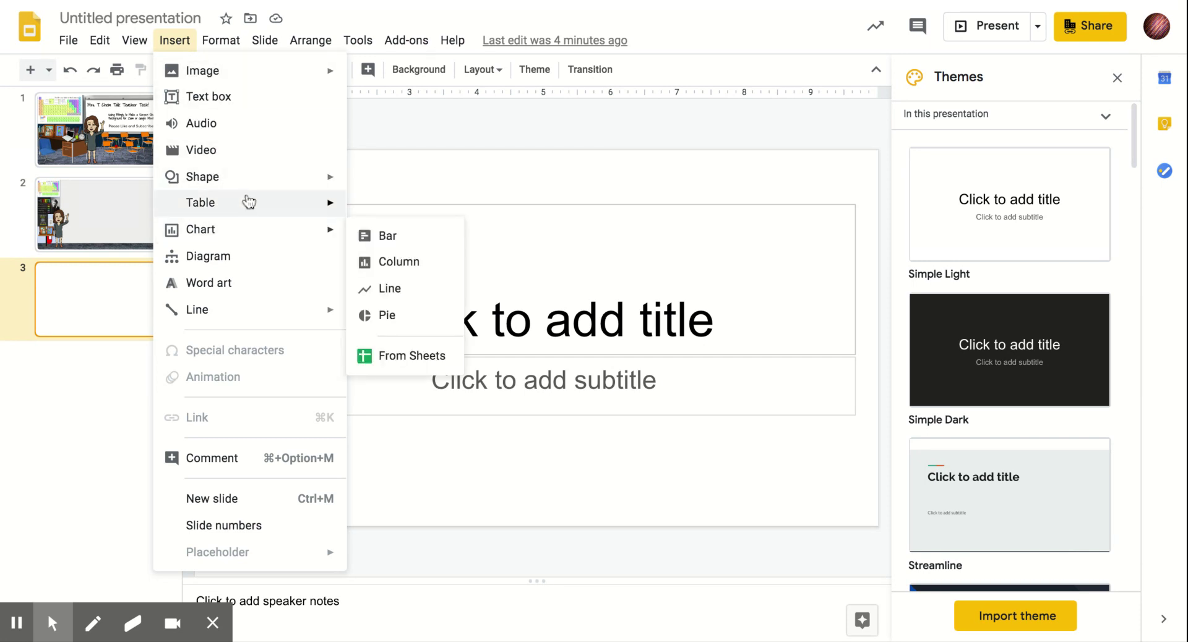
mouse_move(265, 42)
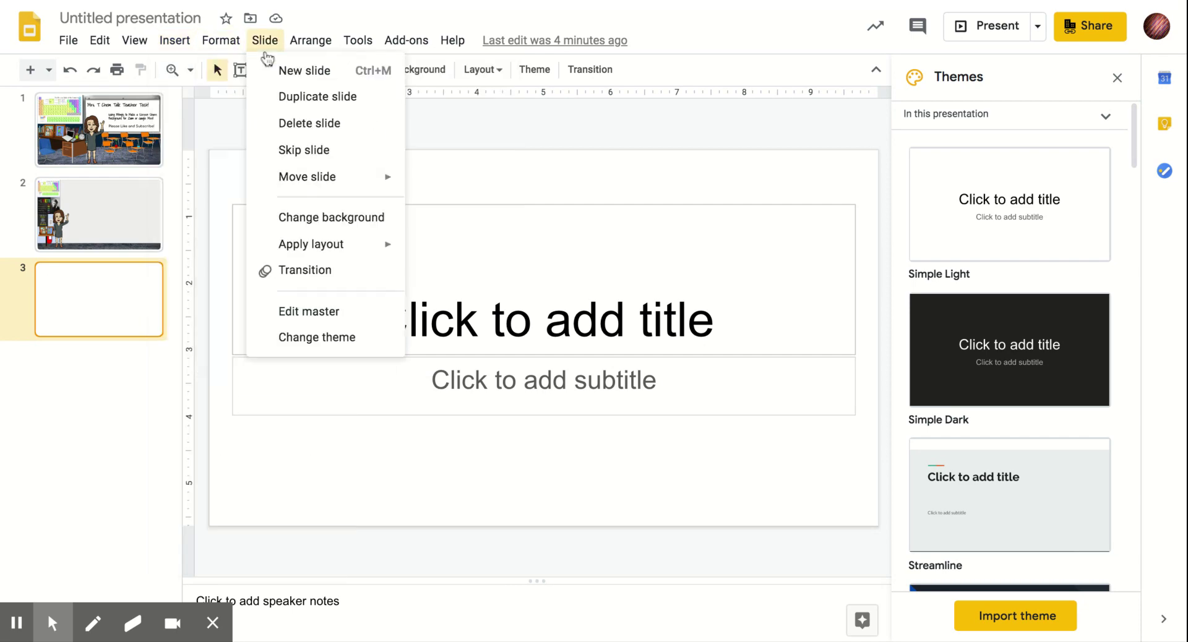
click(326, 220)
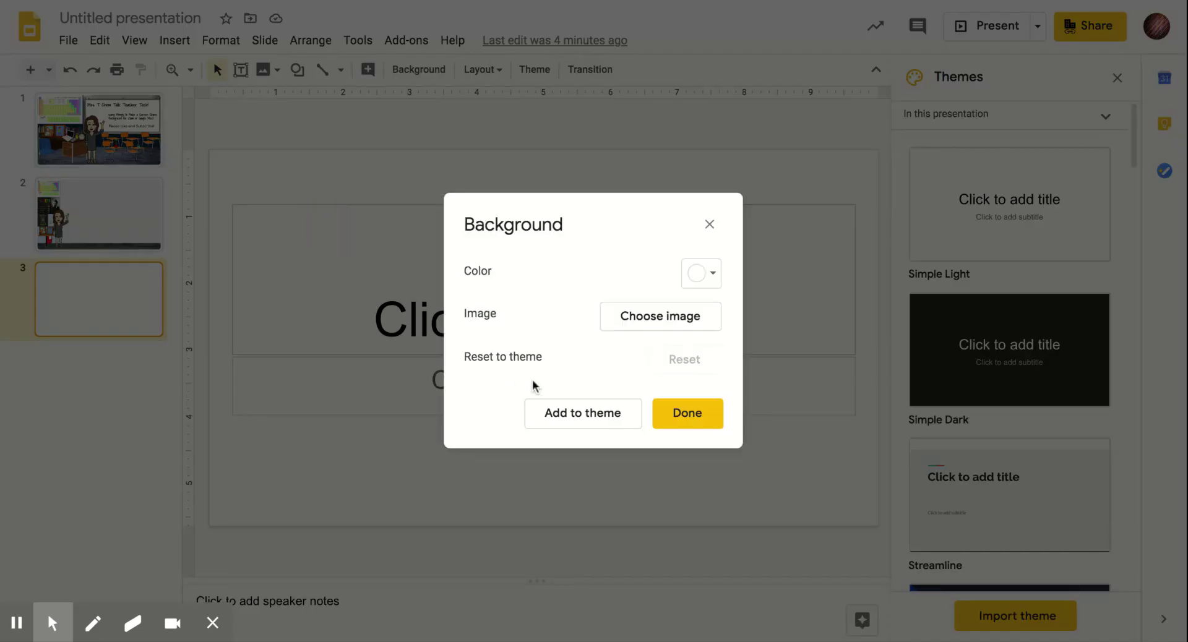
click(679, 419)
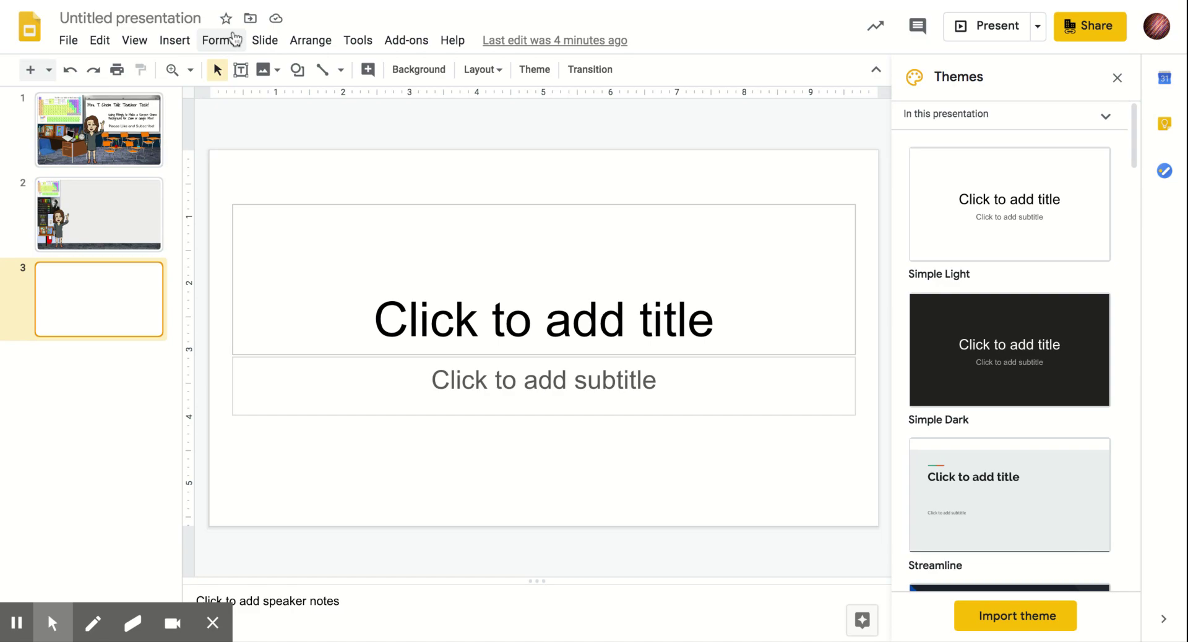
- Search Google Images for "floor wall background" as the background image of the third slide
click(265, 43)
click(355, 218)
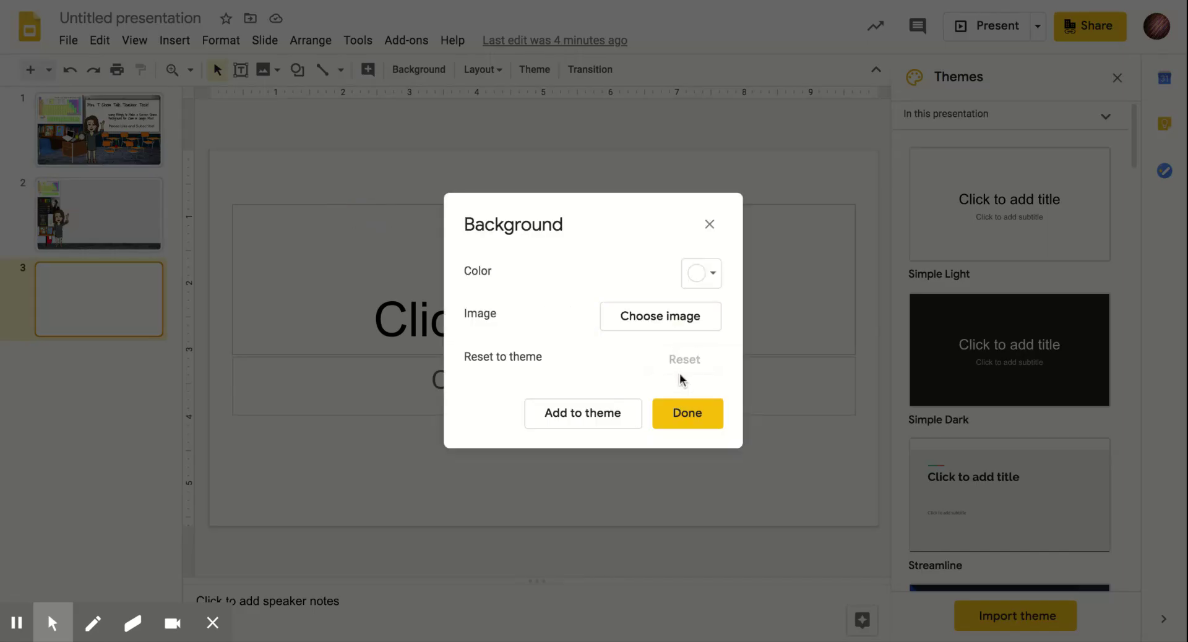
click(692, 329)
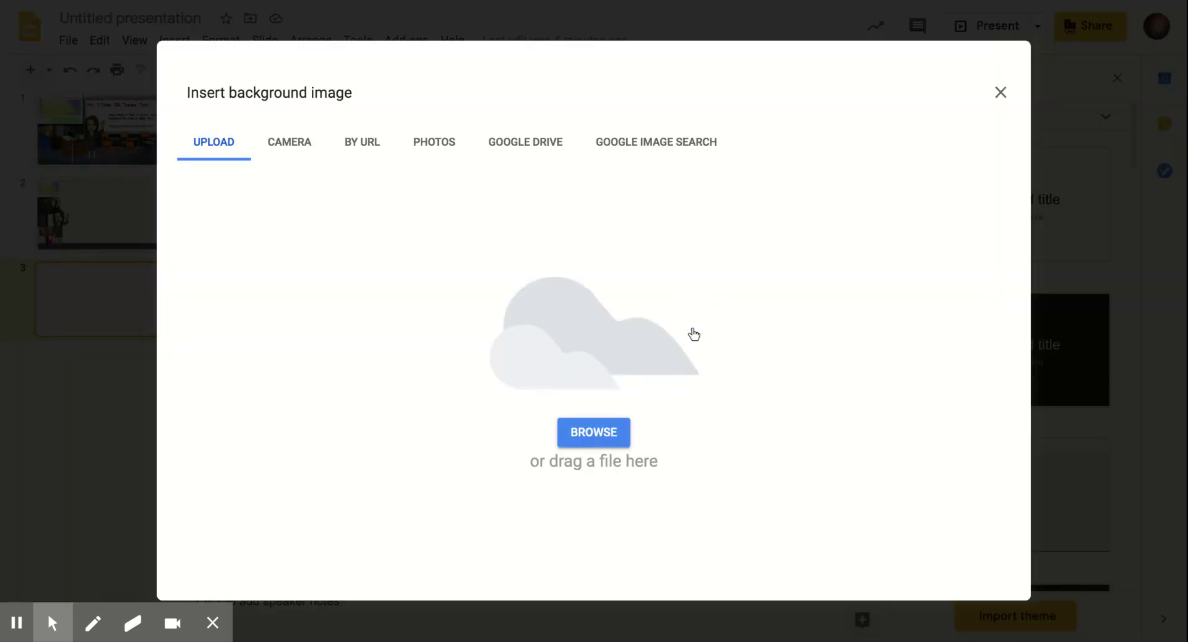
click(521, 148)
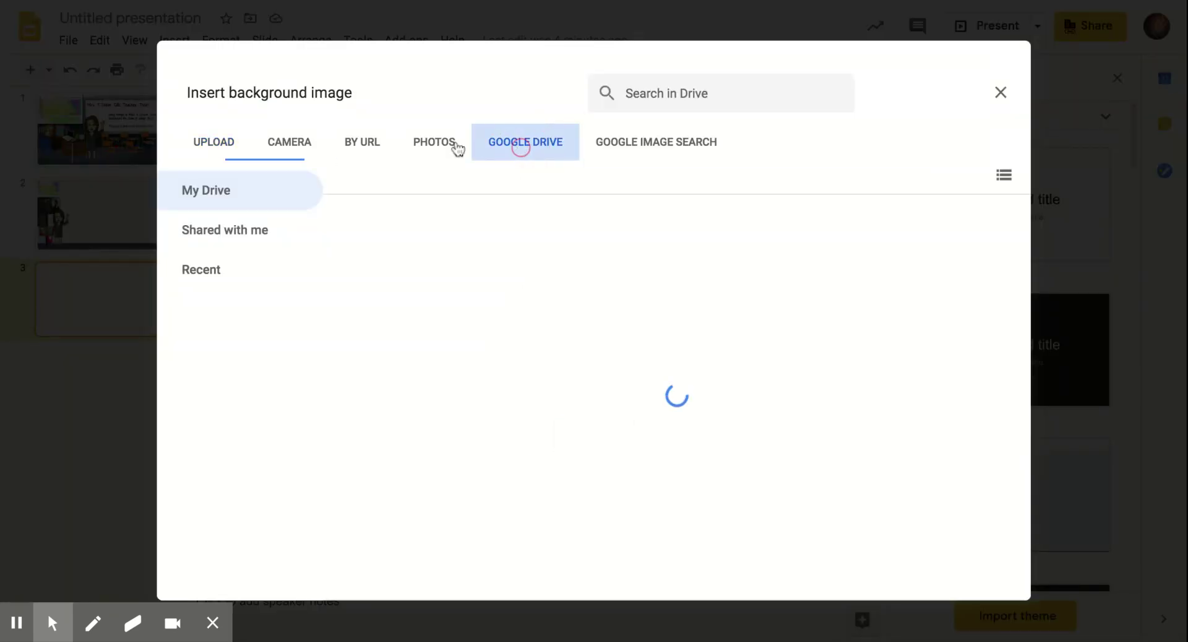
click(647, 148)
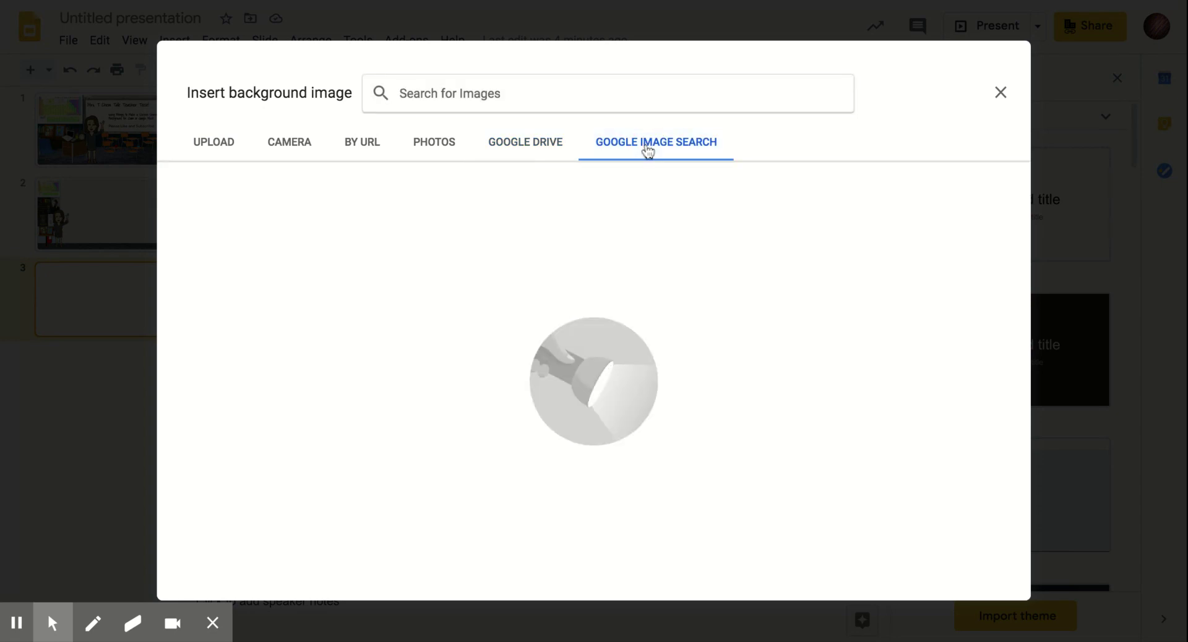
text(f)
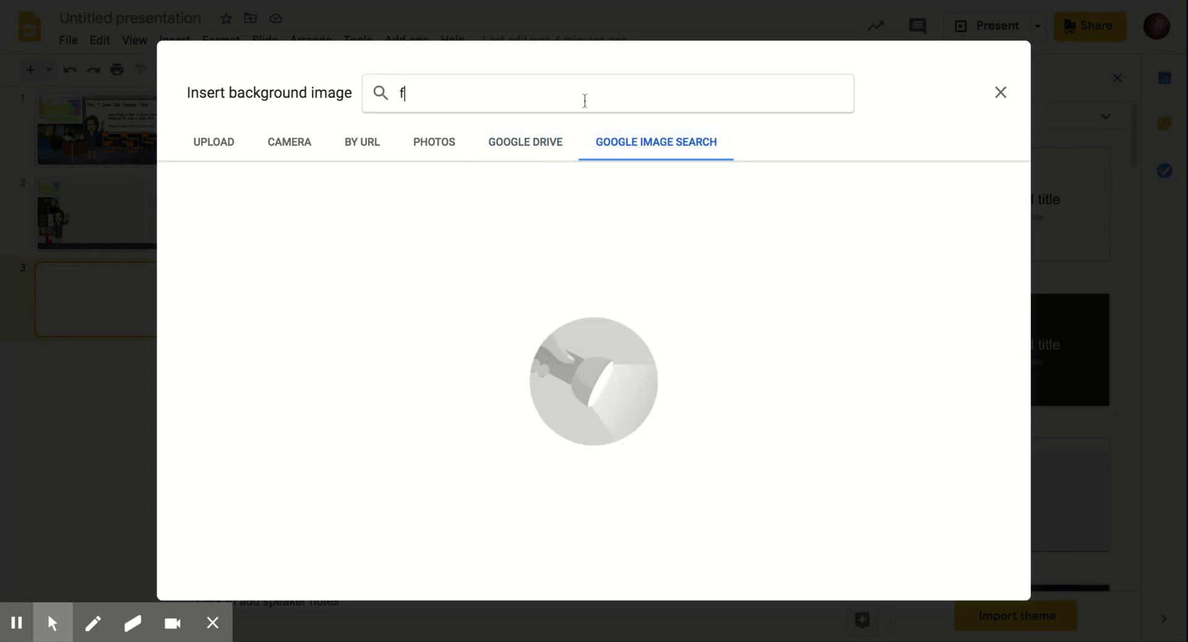
text(loor wall)
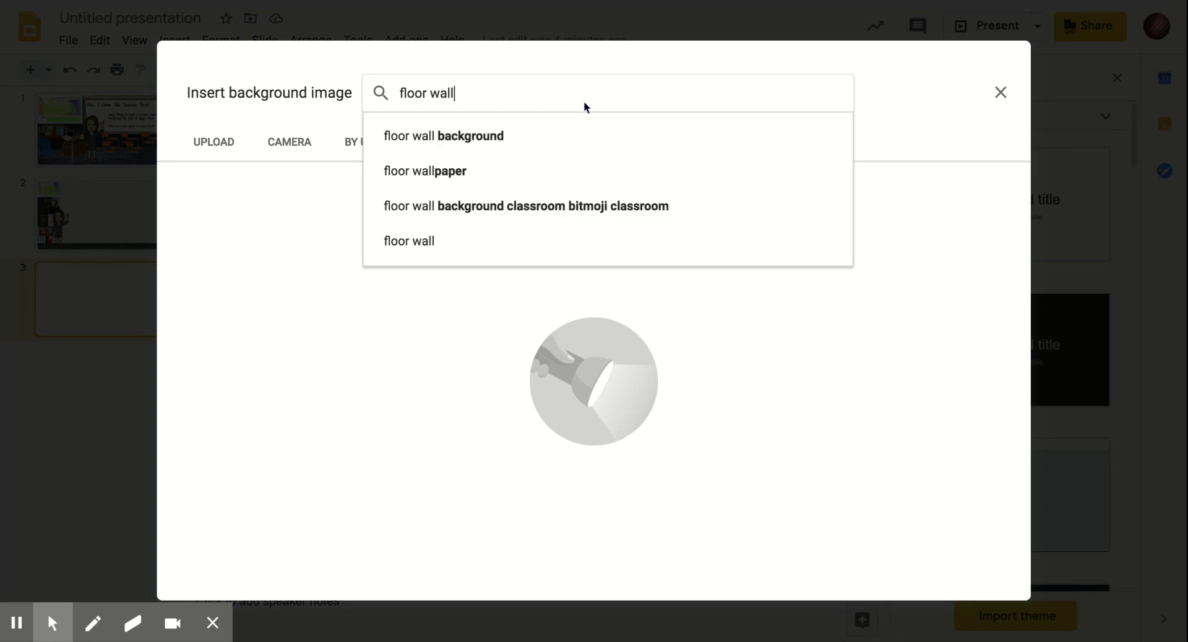
click(512, 134)
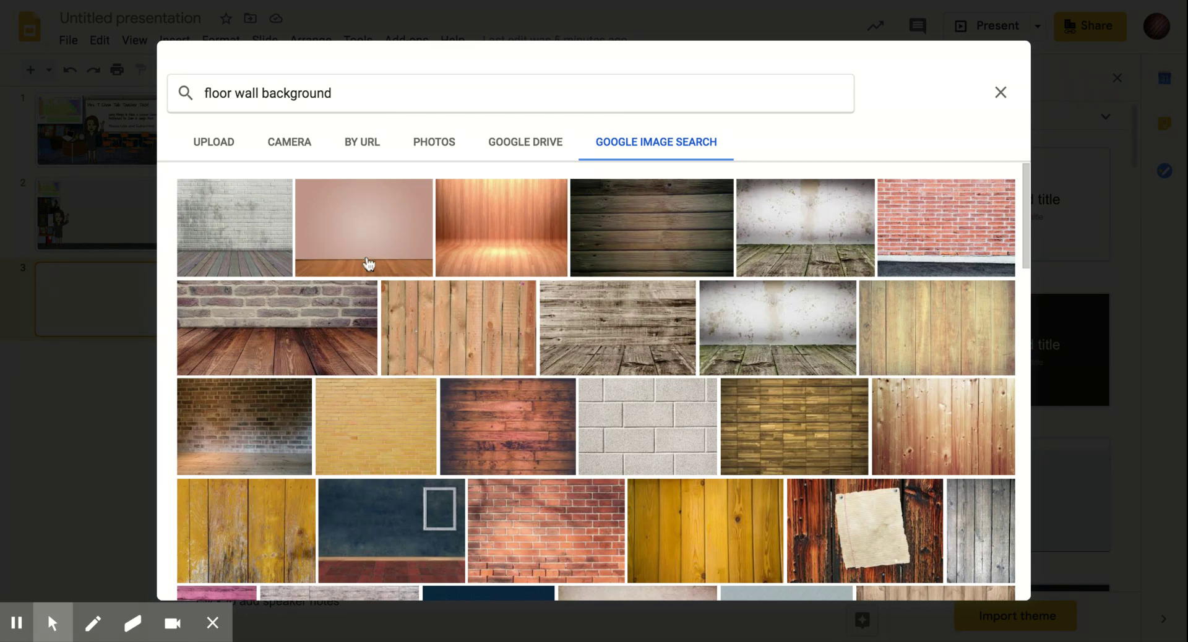
- Browse the "floor wall background" image results for a picture showing a plain wall above a floor
scroll(566, 280, down, 3)
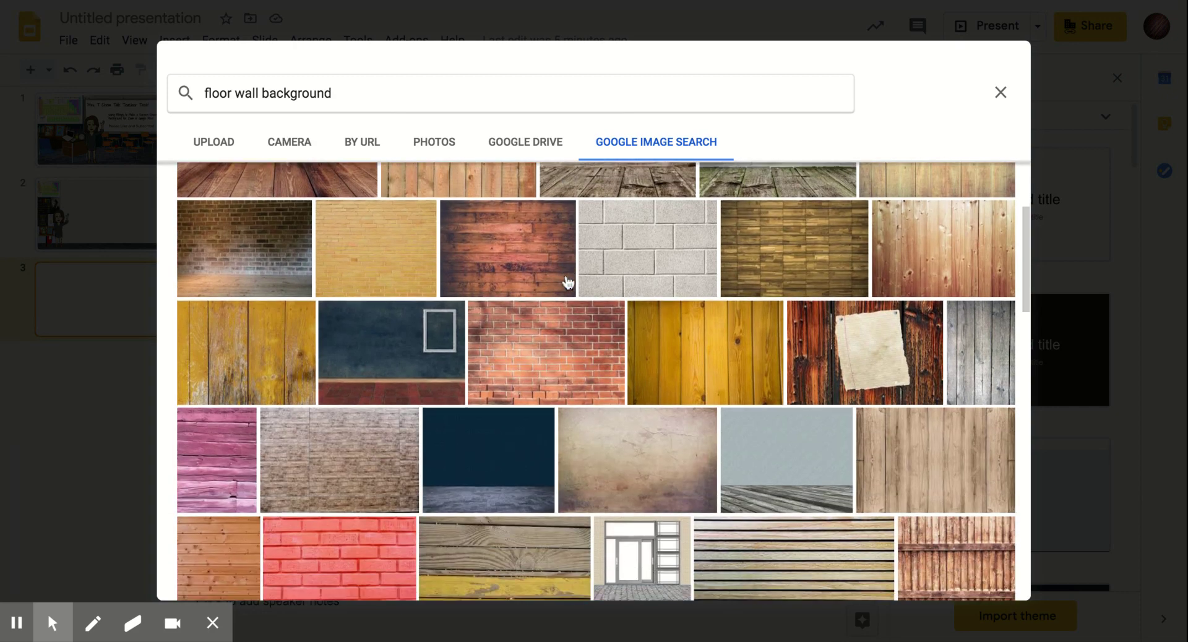
scroll(568, 282, down, 2)
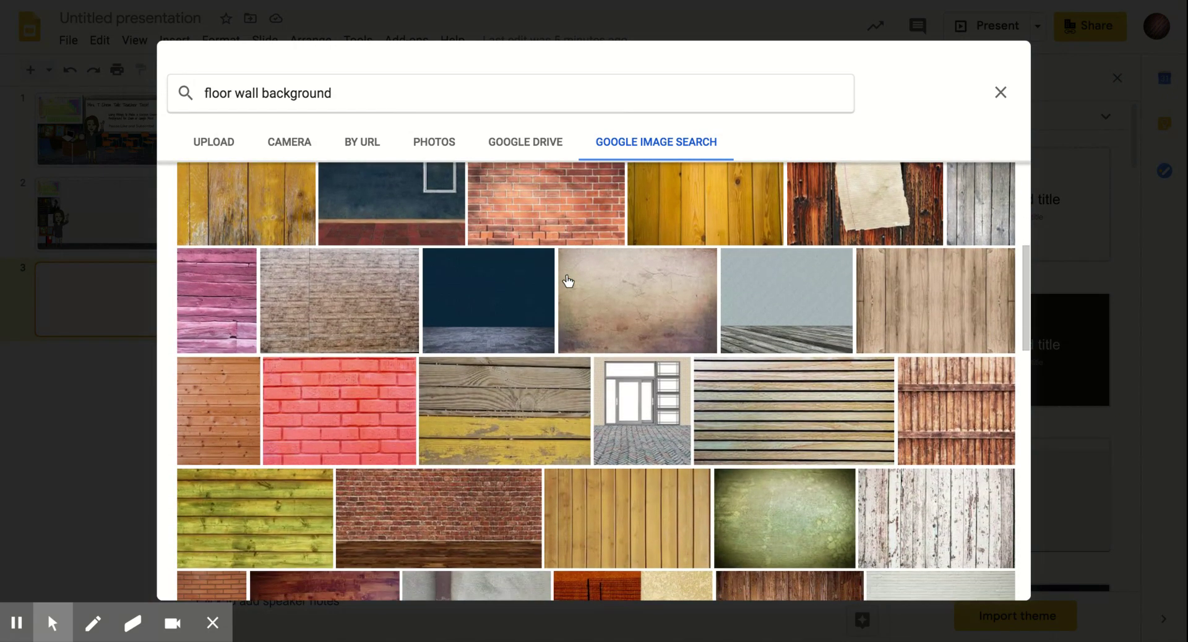
scroll(568, 282, down, 3)
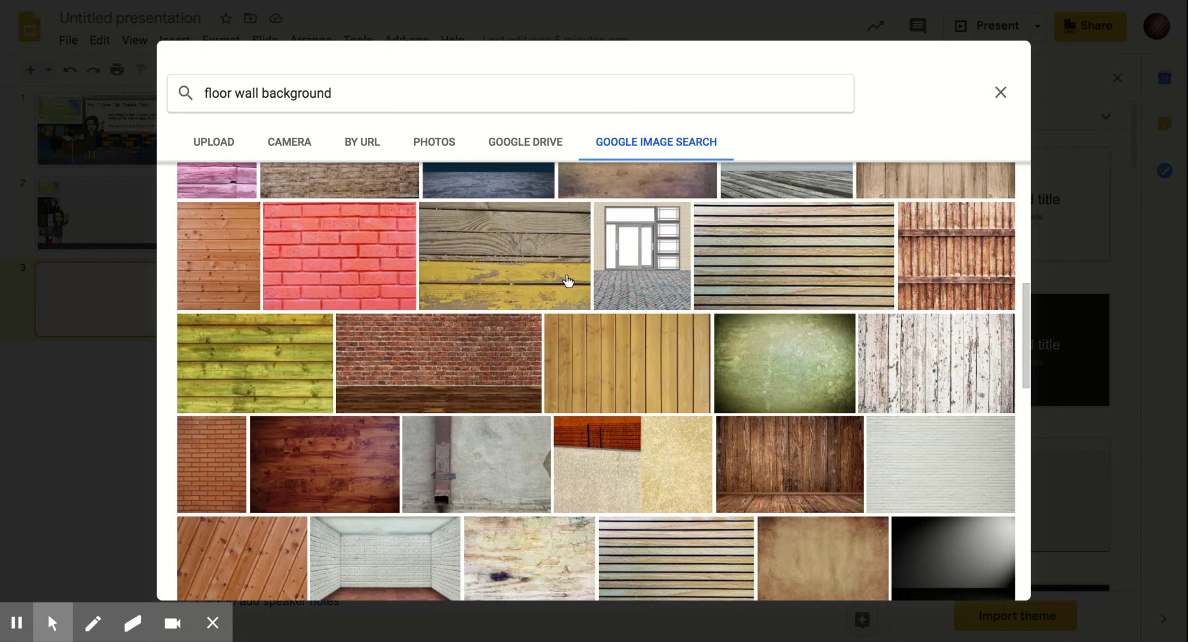
scroll(568, 282, down, 3)
scroll(568, 282, down, 2)
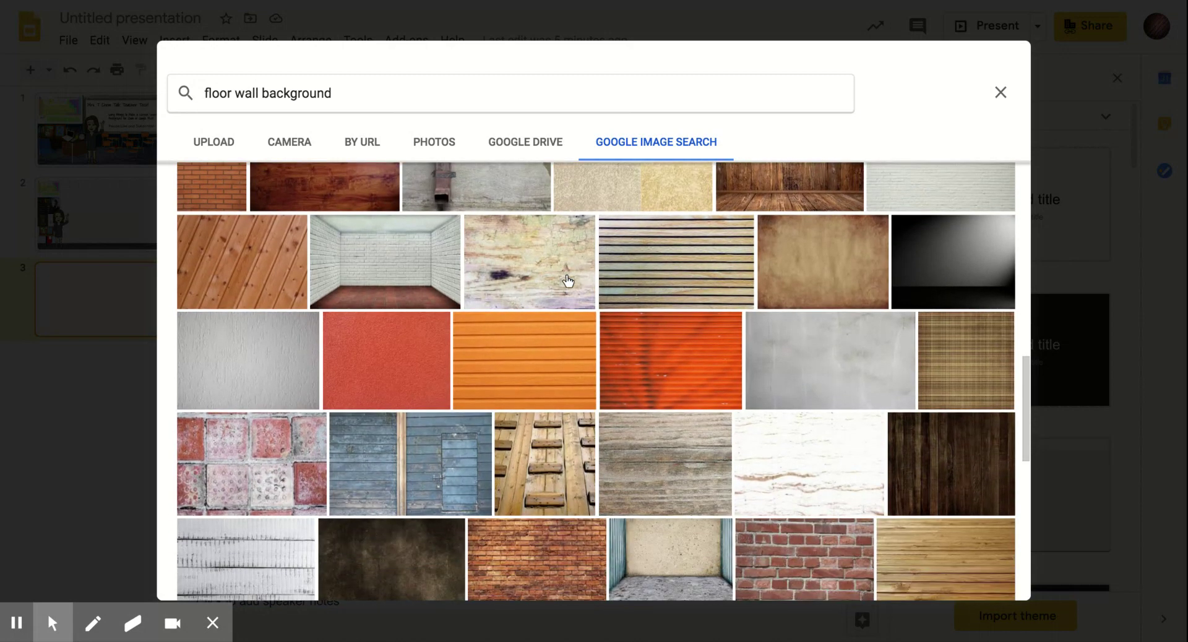
scroll(568, 282, down, 2)
scroll(568, 282, down, 5)
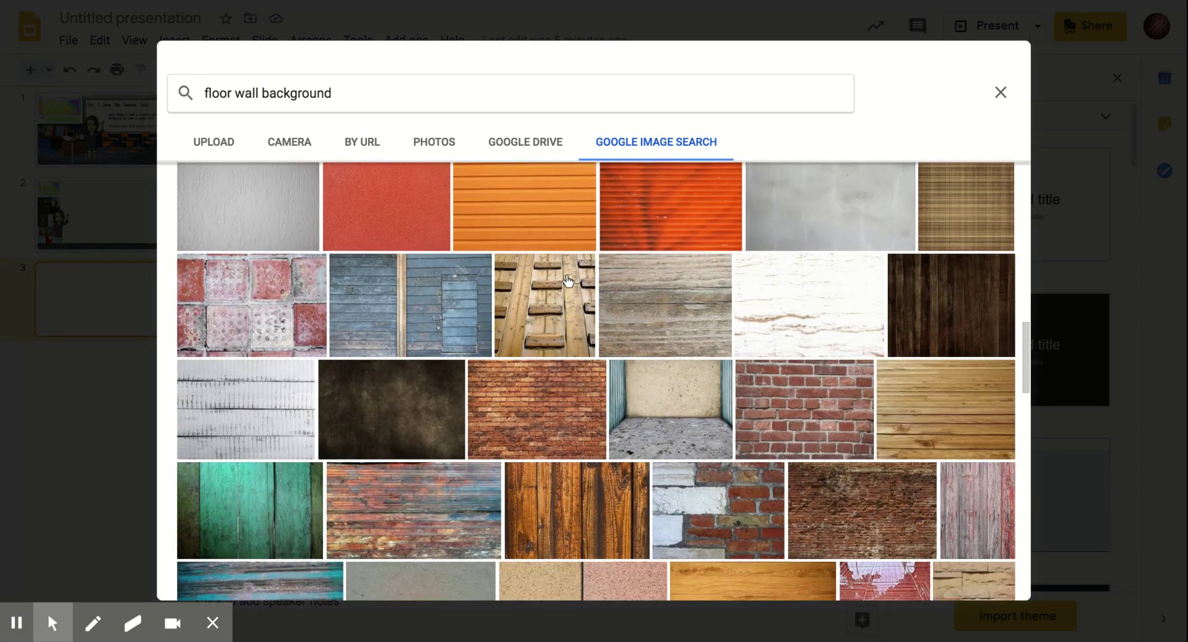
scroll(568, 282, down, 9)
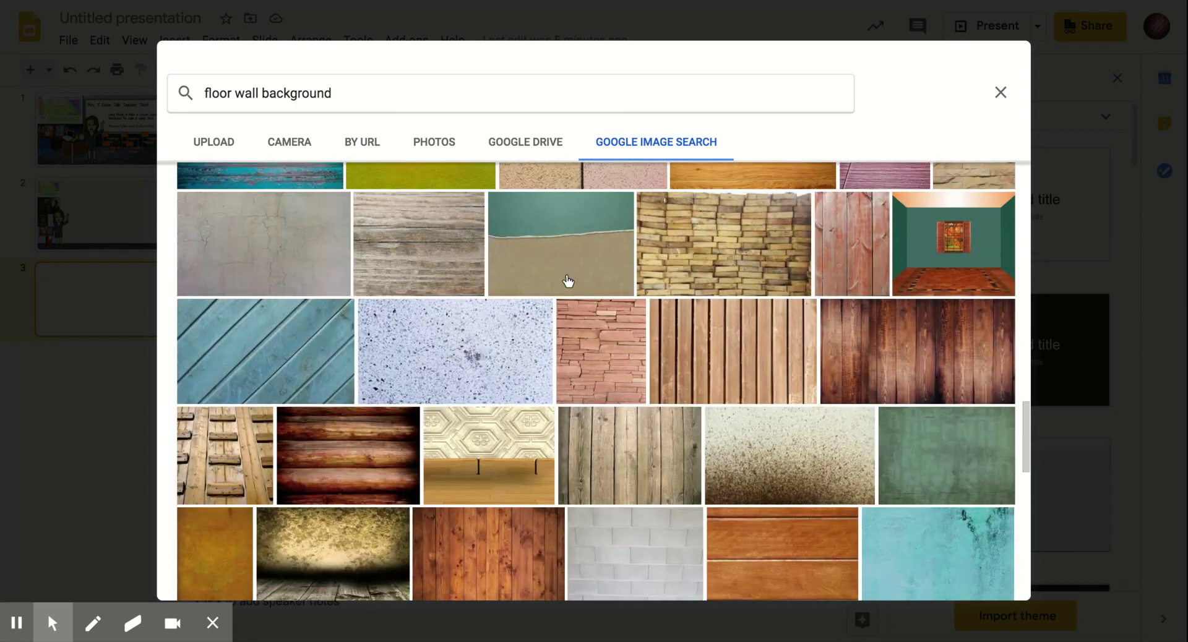
scroll(568, 282, down, 10)
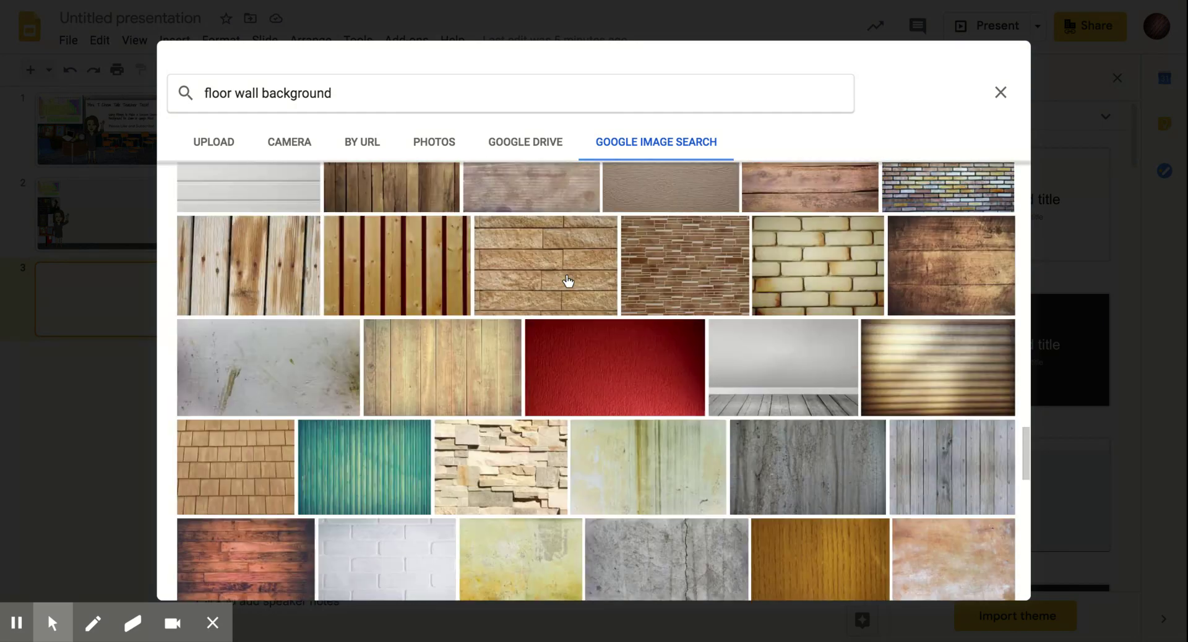
scroll(568, 283, down, 3)
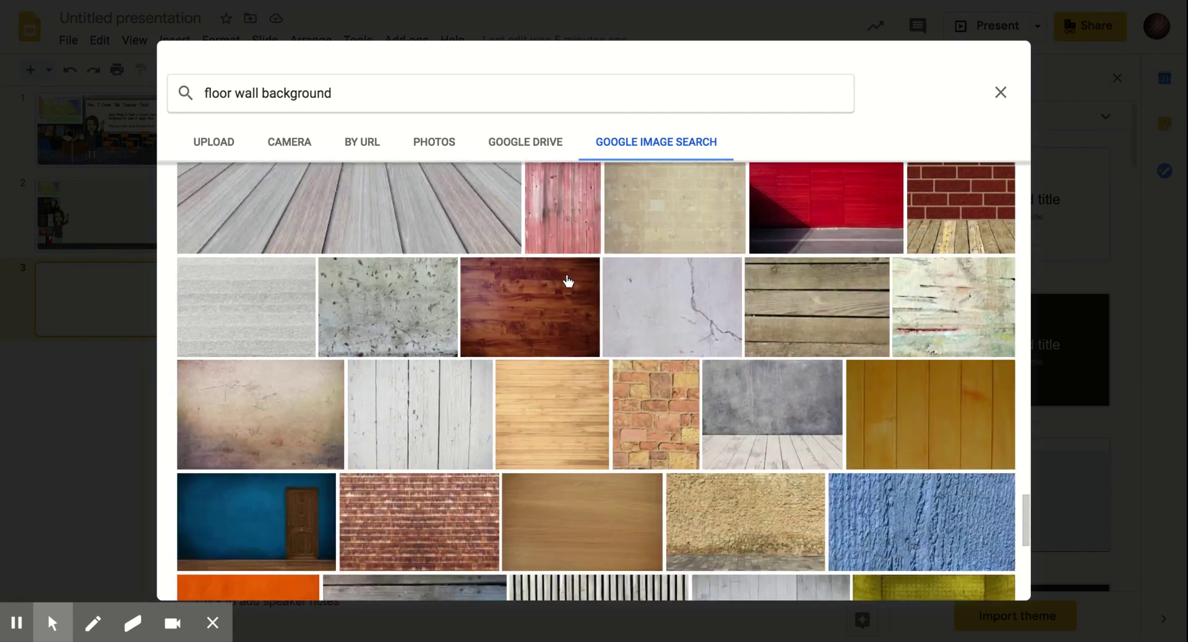
scroll(568, 282, down, 4)
scroll(568, 283, up, 8)
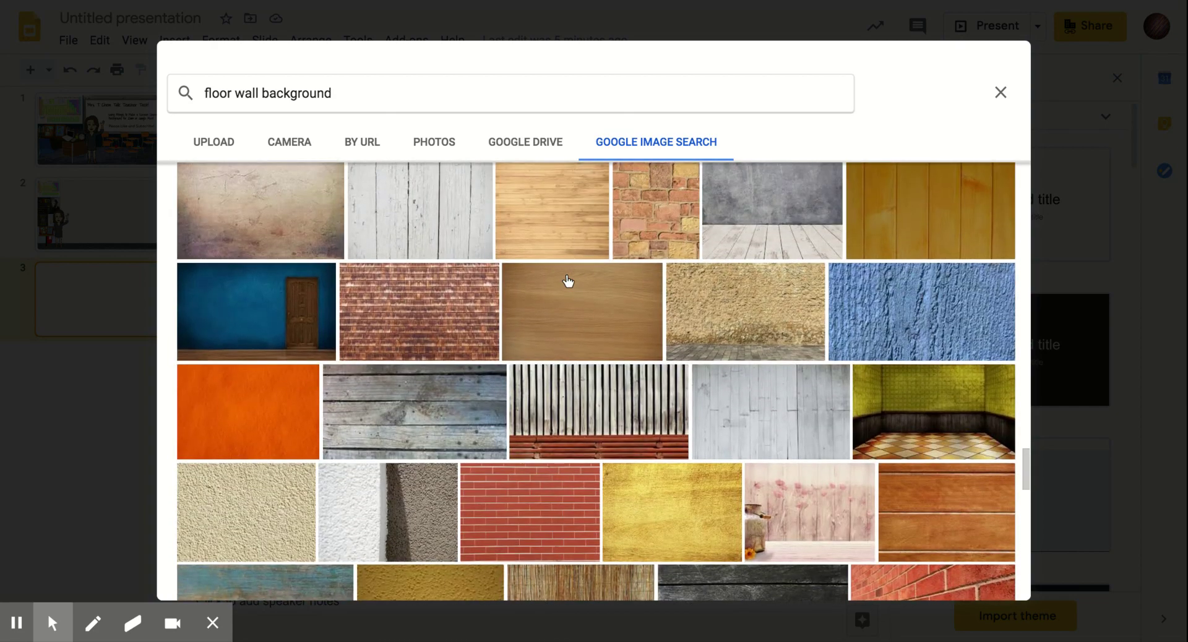
scroll(568, 282, down, 2)
scroll(568, 282, up, 12)
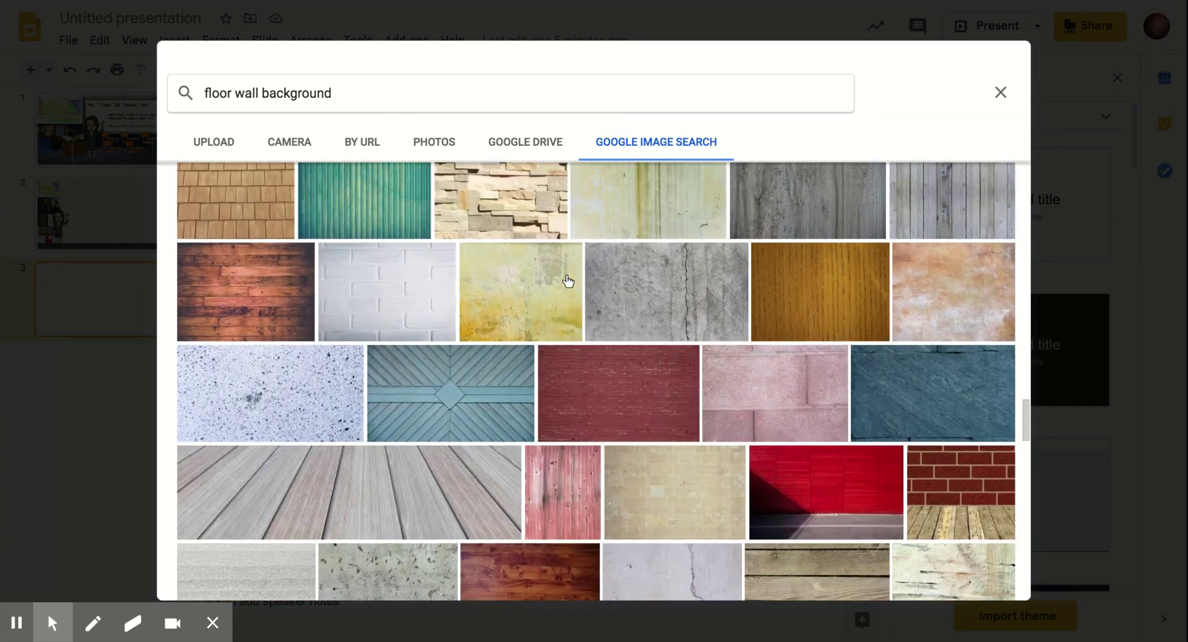
scroll(568, 282, up, 8)
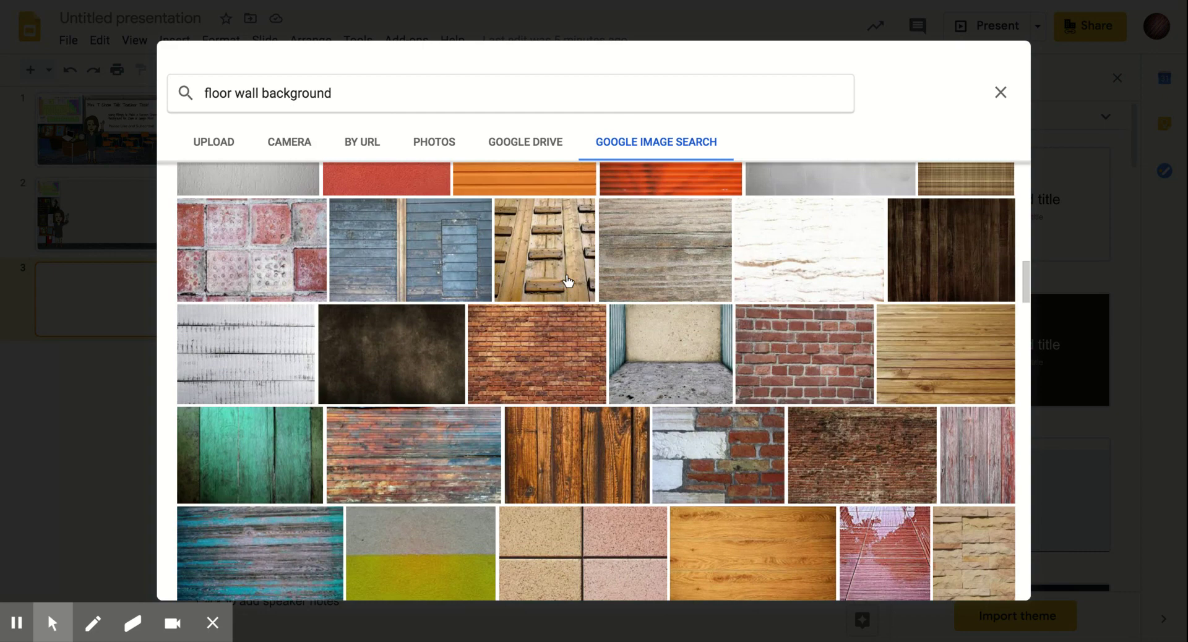
scroll(568, 279, up, 5)
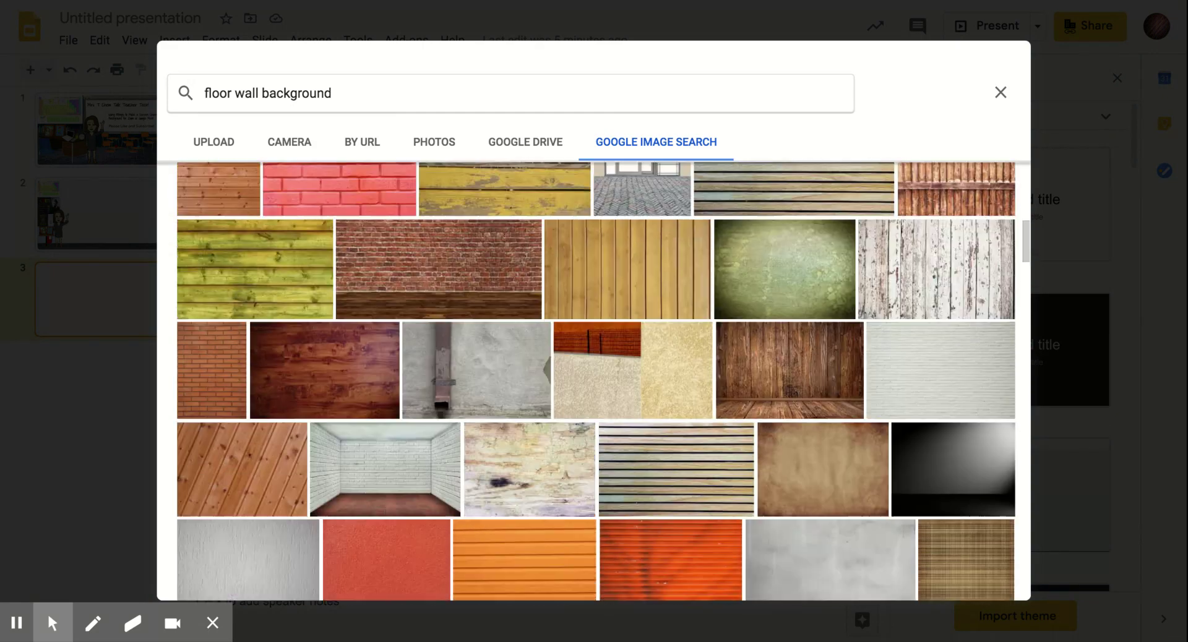
scroll(568, 280, up, 3)
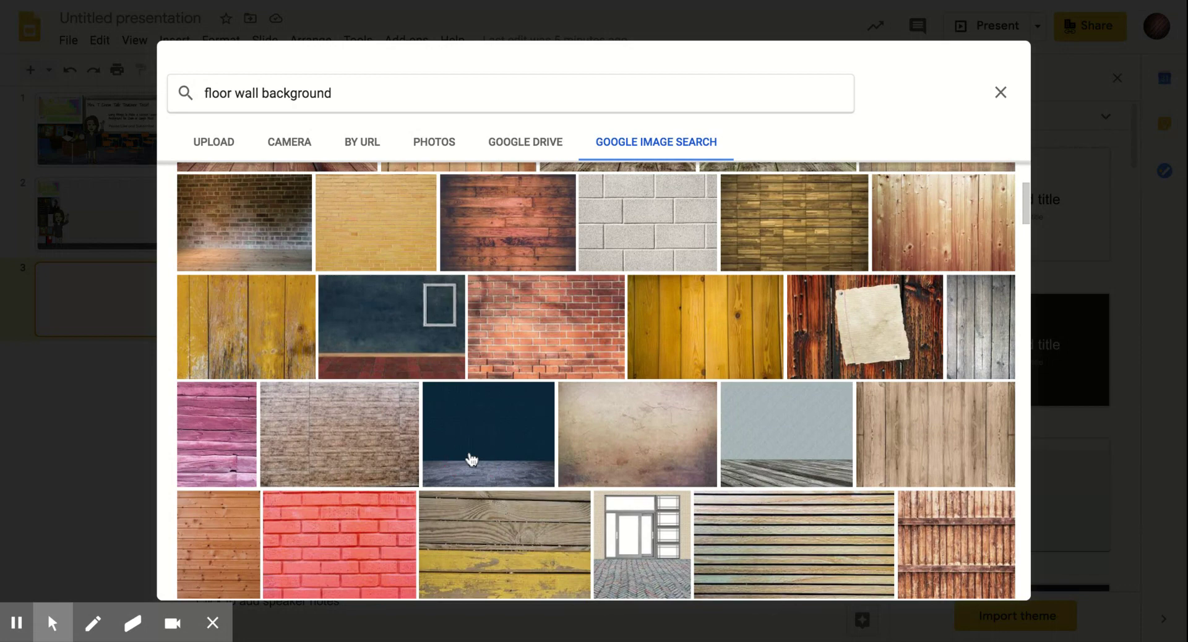
- Apply the dark blue wall with grey paved floor image as the third slide's background
click(471, 460)
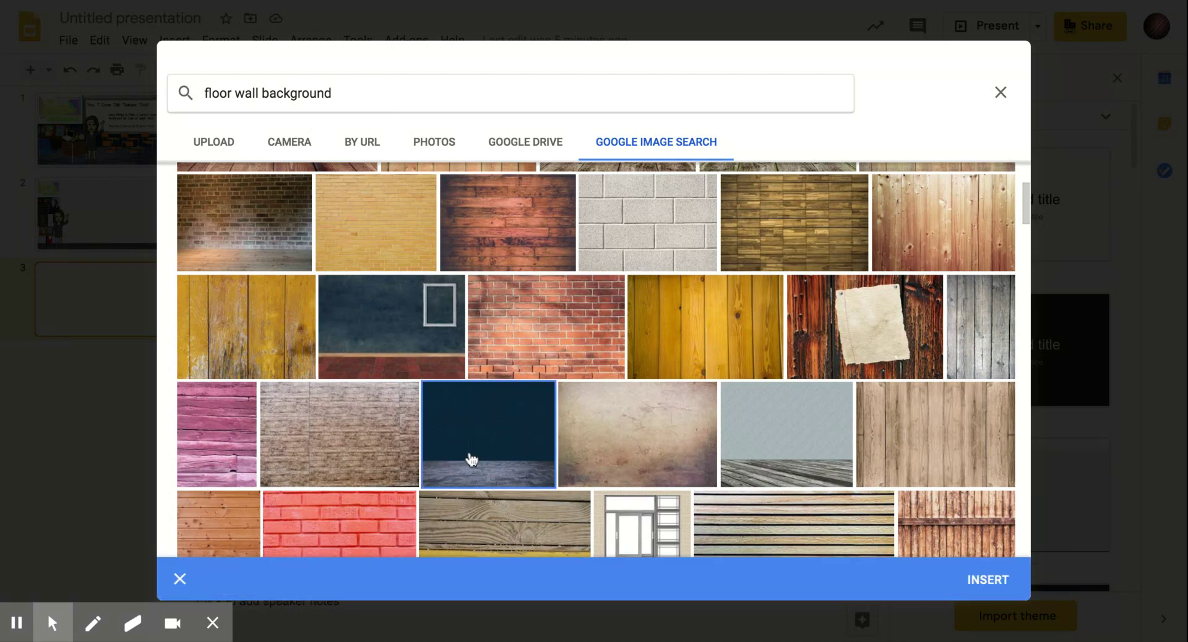
click(1000, 596)
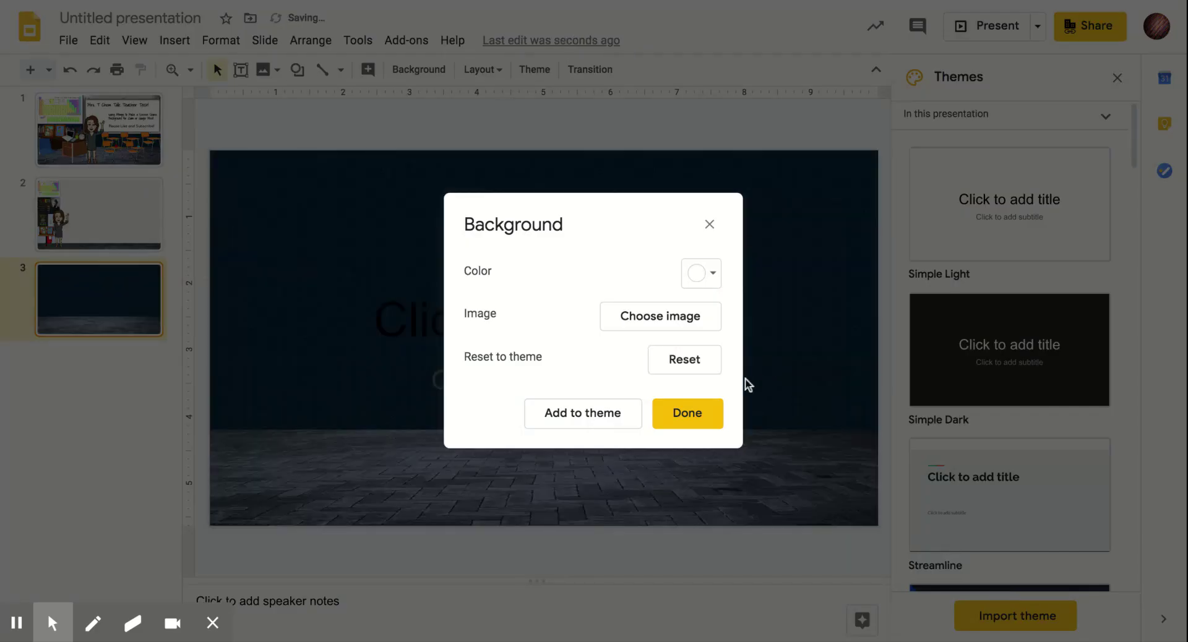
click(700, 414)
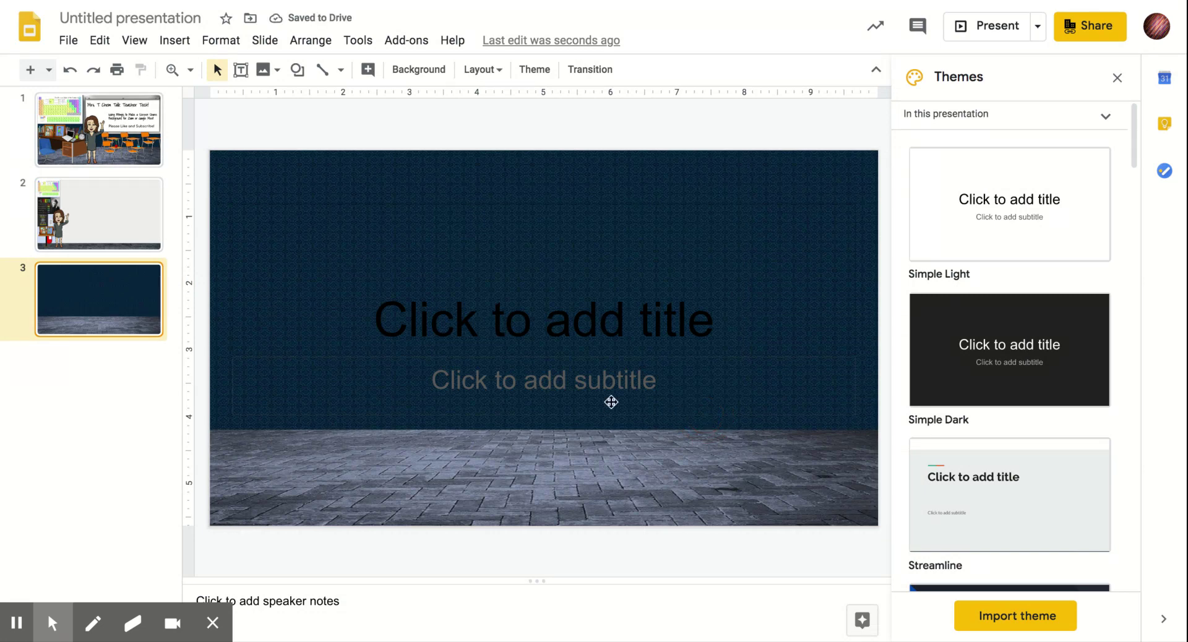
- Draw a tall rectangle on the third slide from its upper-left corner down to the floor, about a third of the slide's width
click(103, 154)
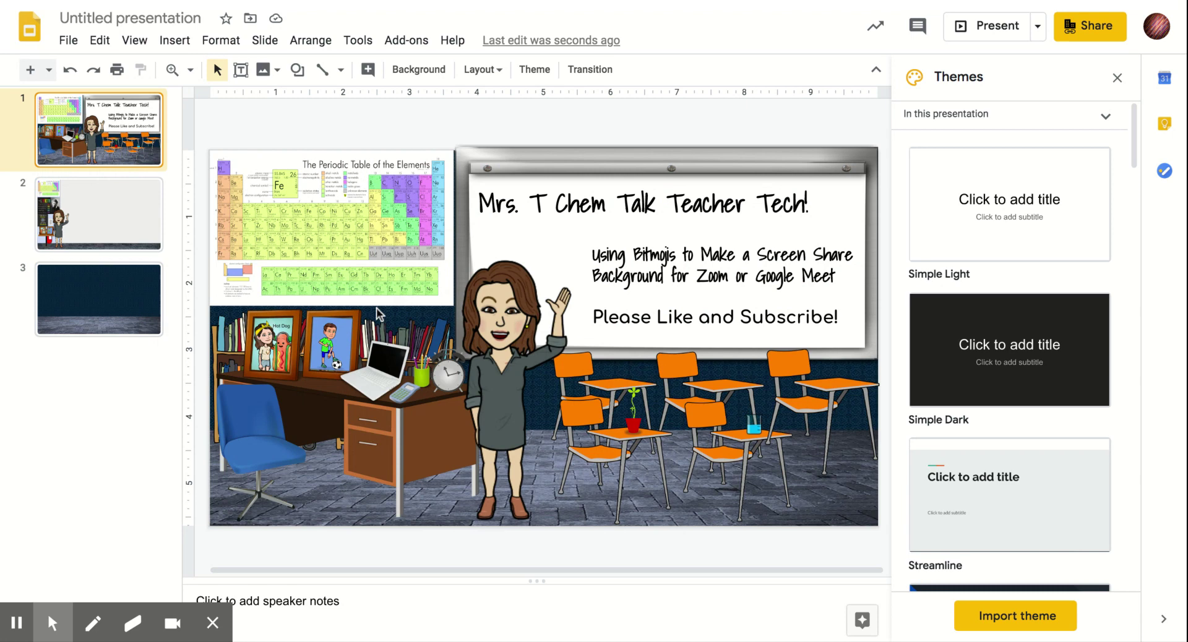
click(126, 232)
click(125, 313)
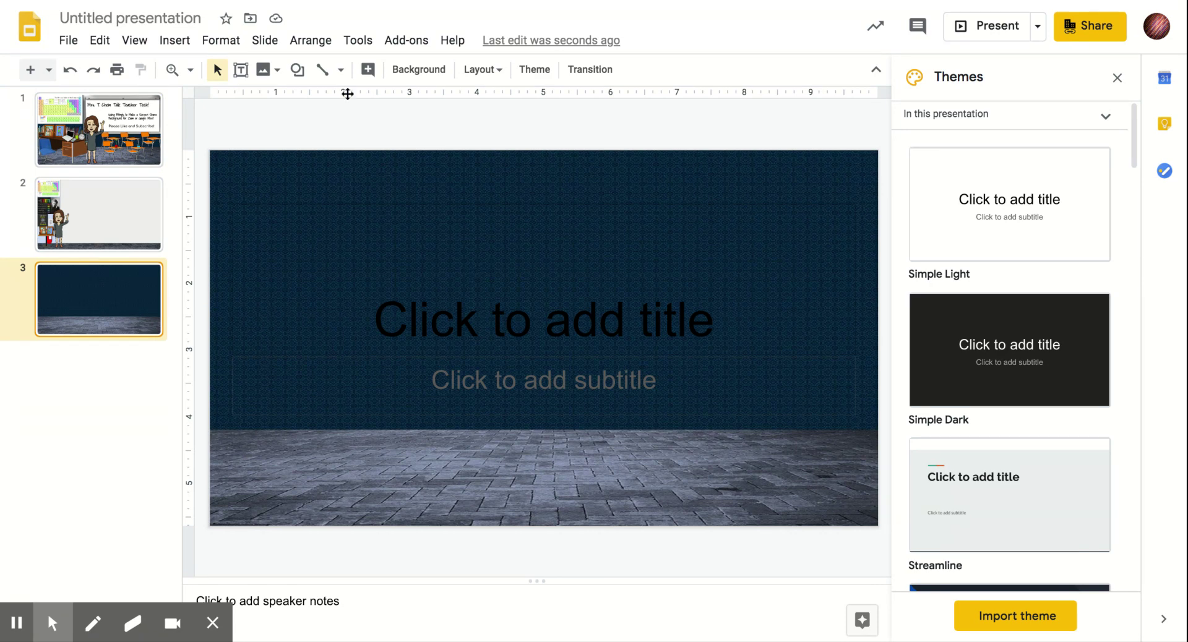
click(175, 42)
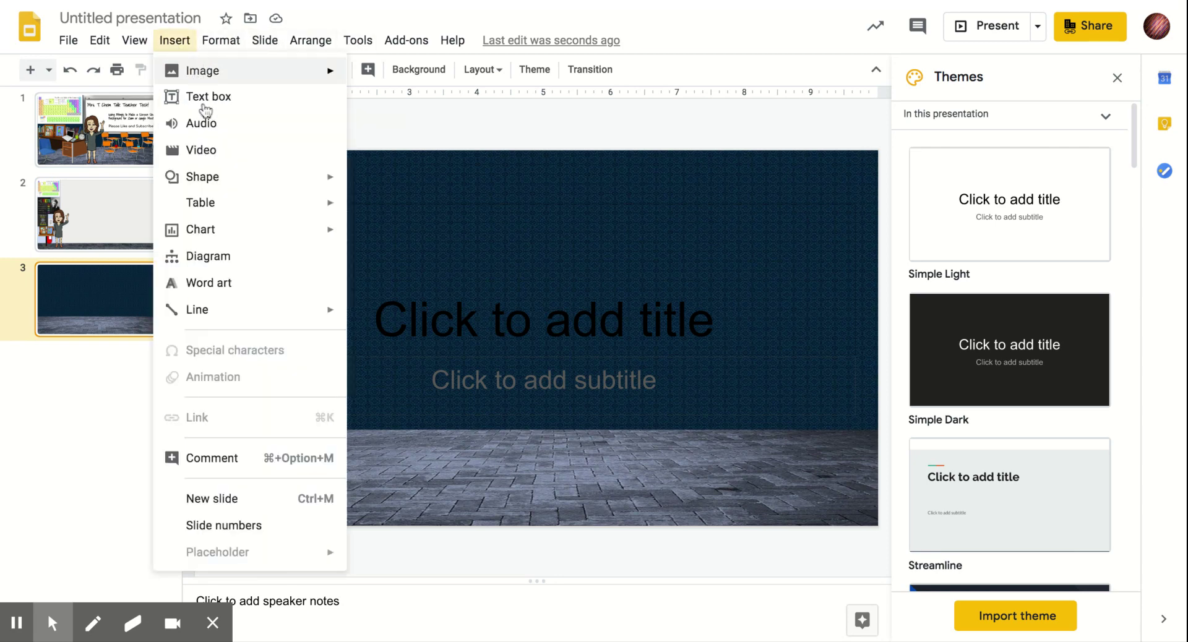
mouse_move(288, 181)
mouse_move(368, 184)
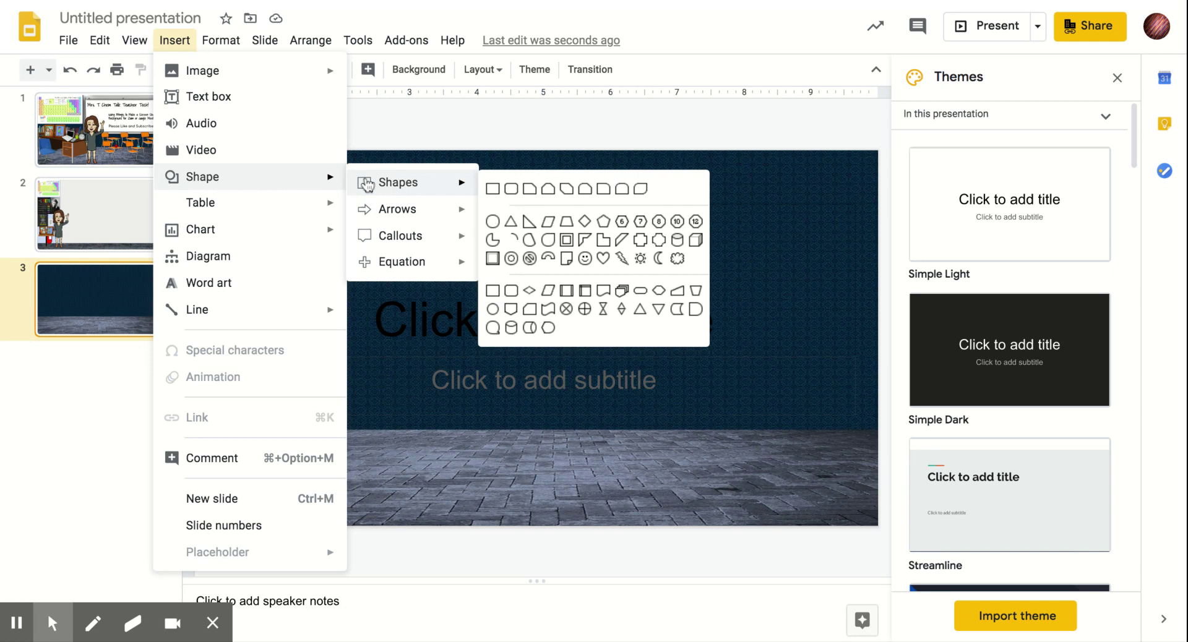
click(491, 188)
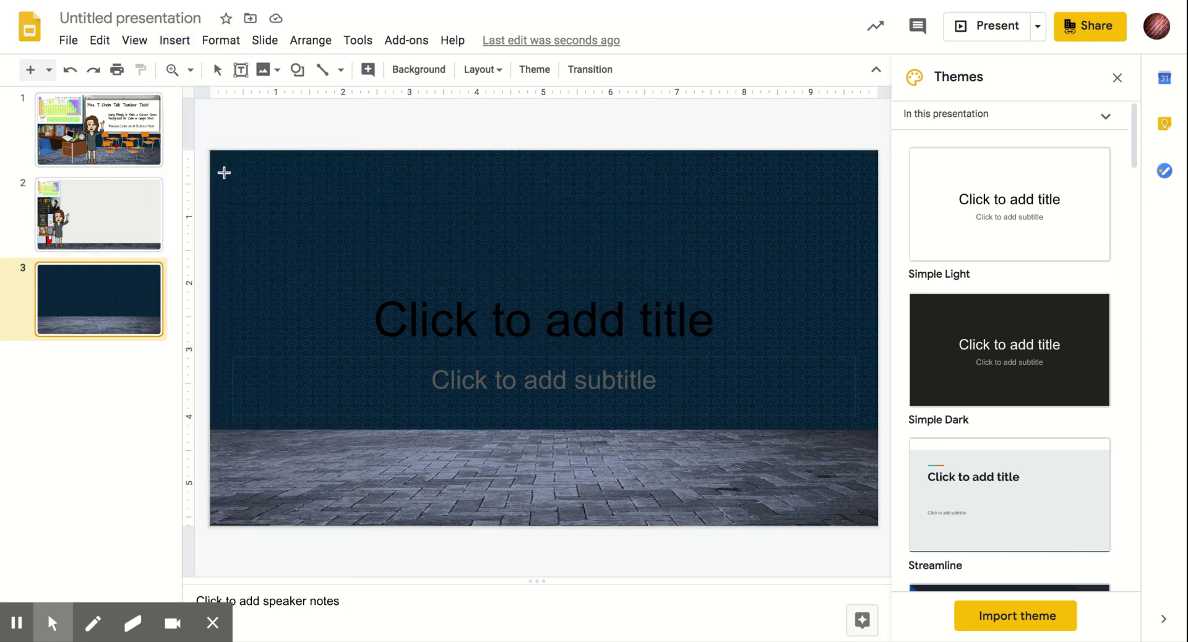
drag(211, 153, 429, 497)
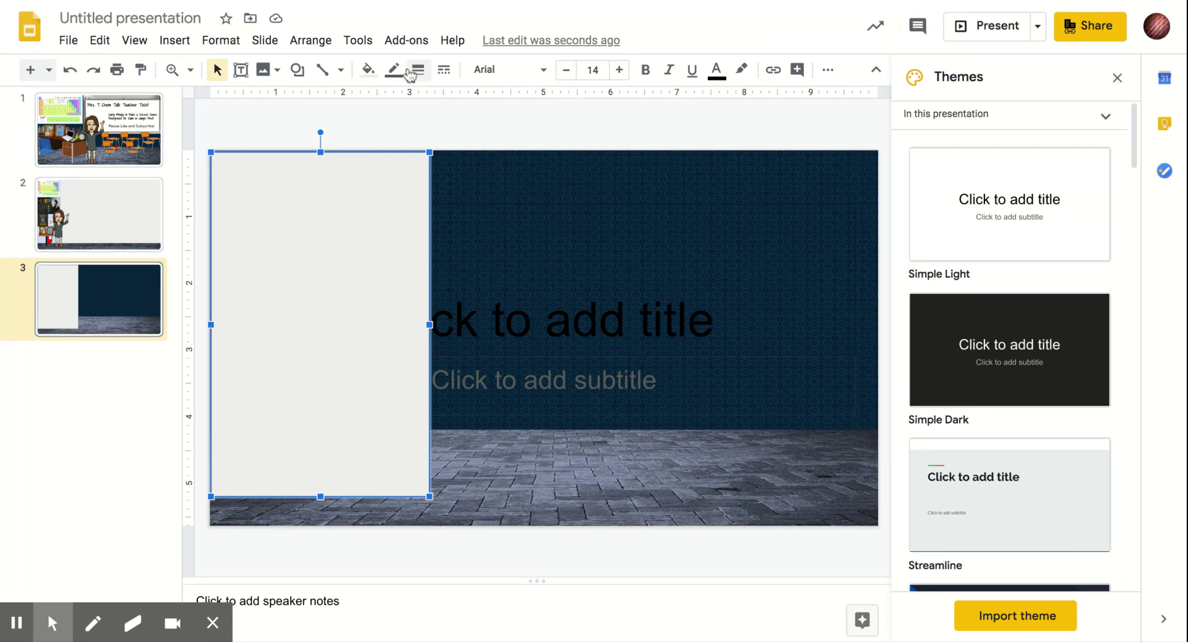
- Fill the rectangle with light yellow and narrow it from its right side to about a fifth of the slide's width
click(368, 70)
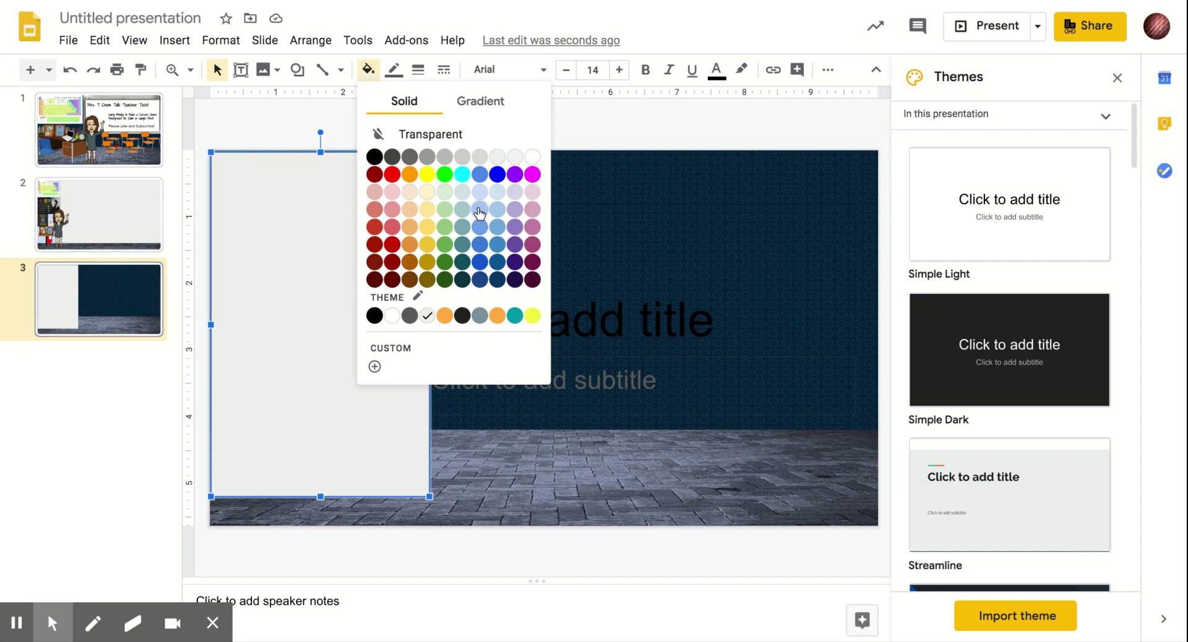
click(427, 210)
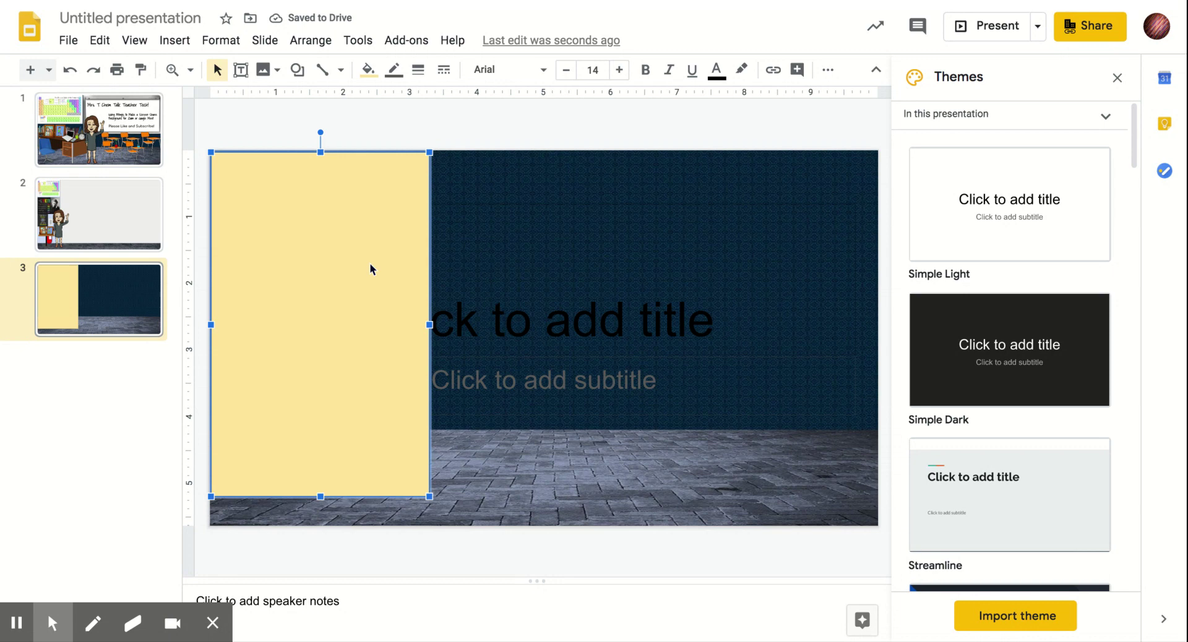
click(431, 325)
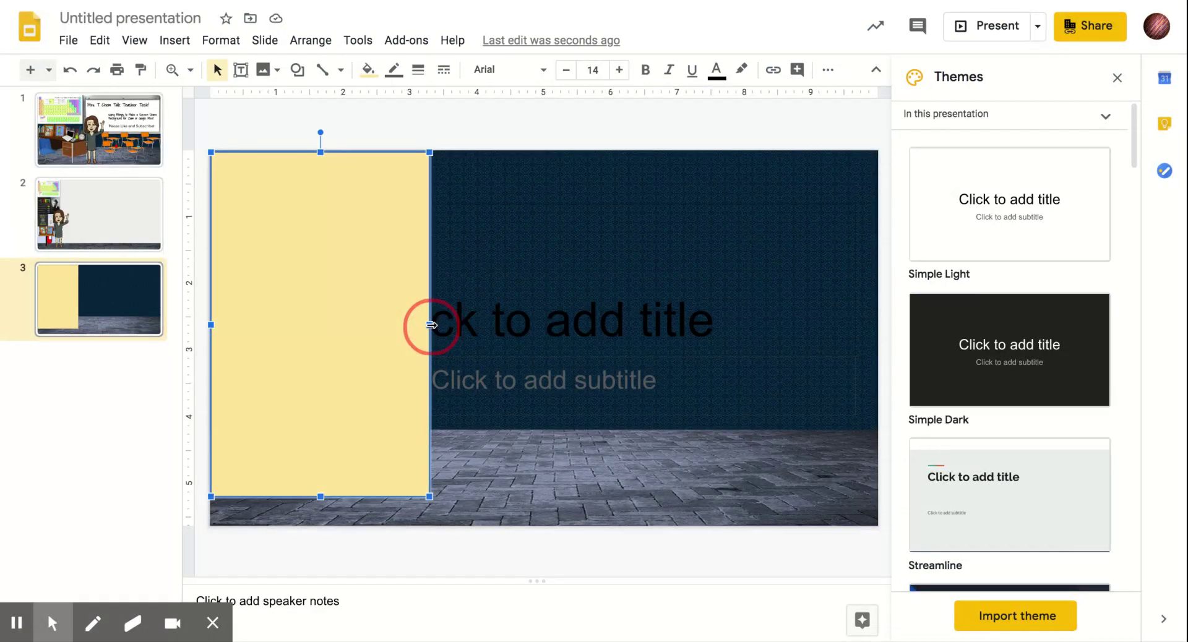
drag(431, 325, 339, 324)
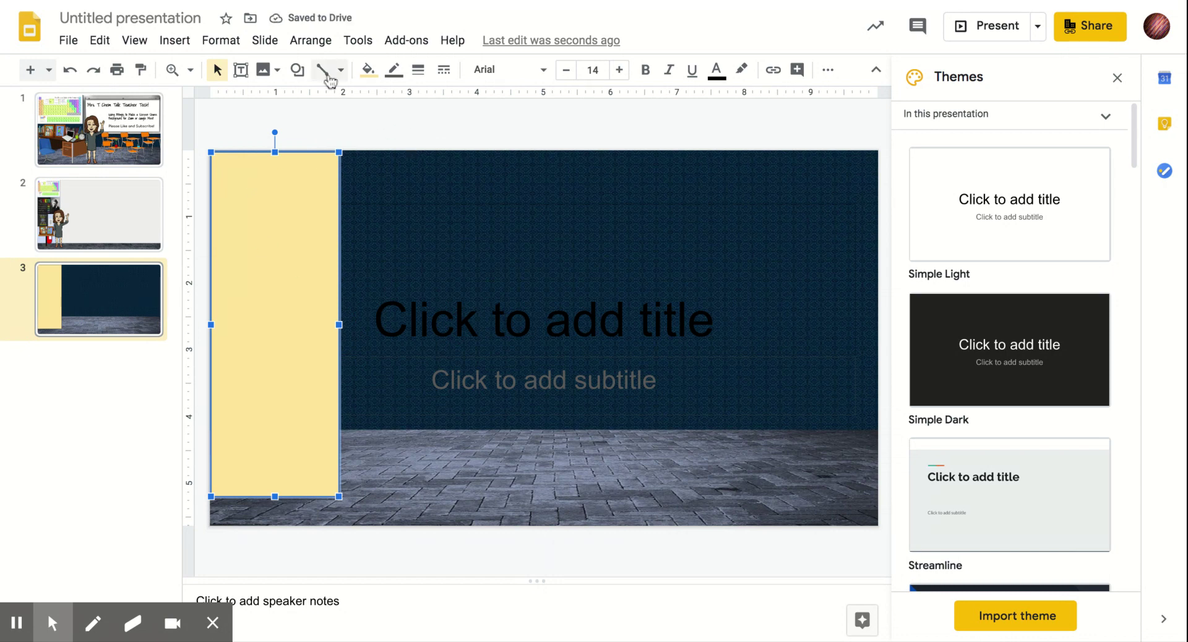
- Search the web for images of "periodic table of elements" to insert into the slide
click(174, 41)
mouse_move(199, 71)
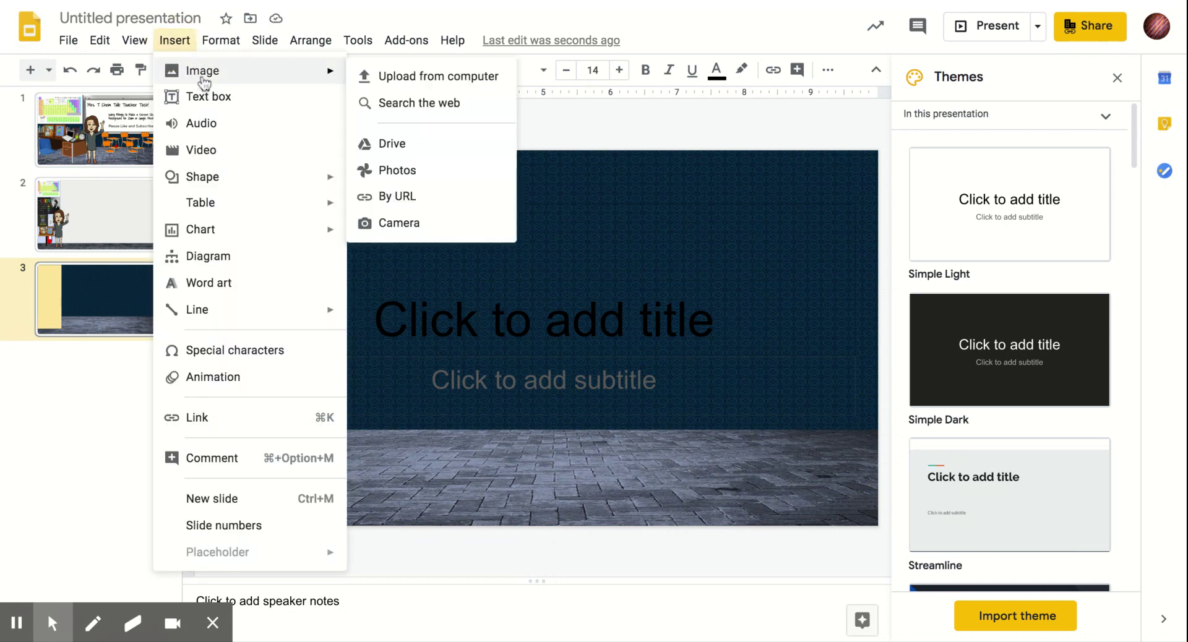
click(406, 104)
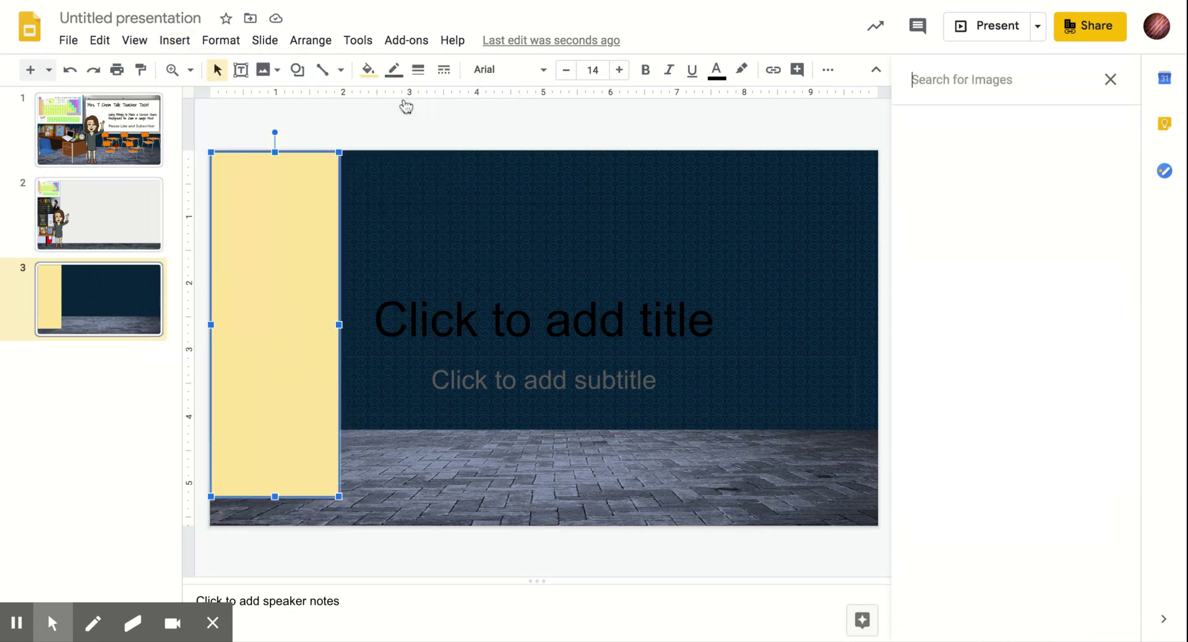
text(perio)
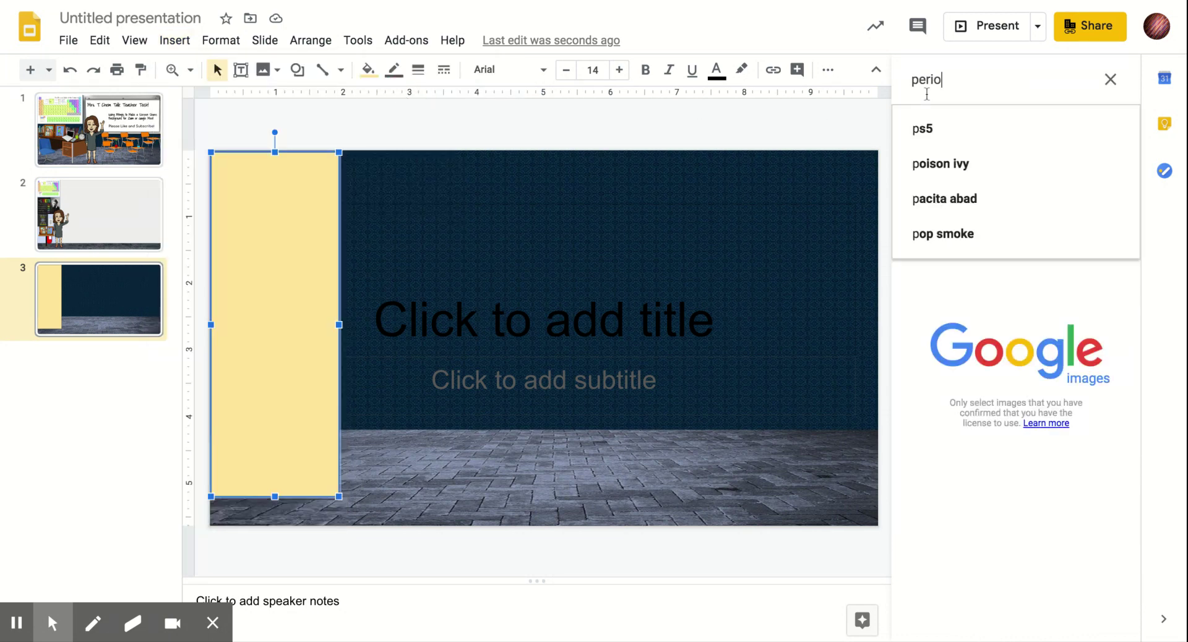
text(dic table)
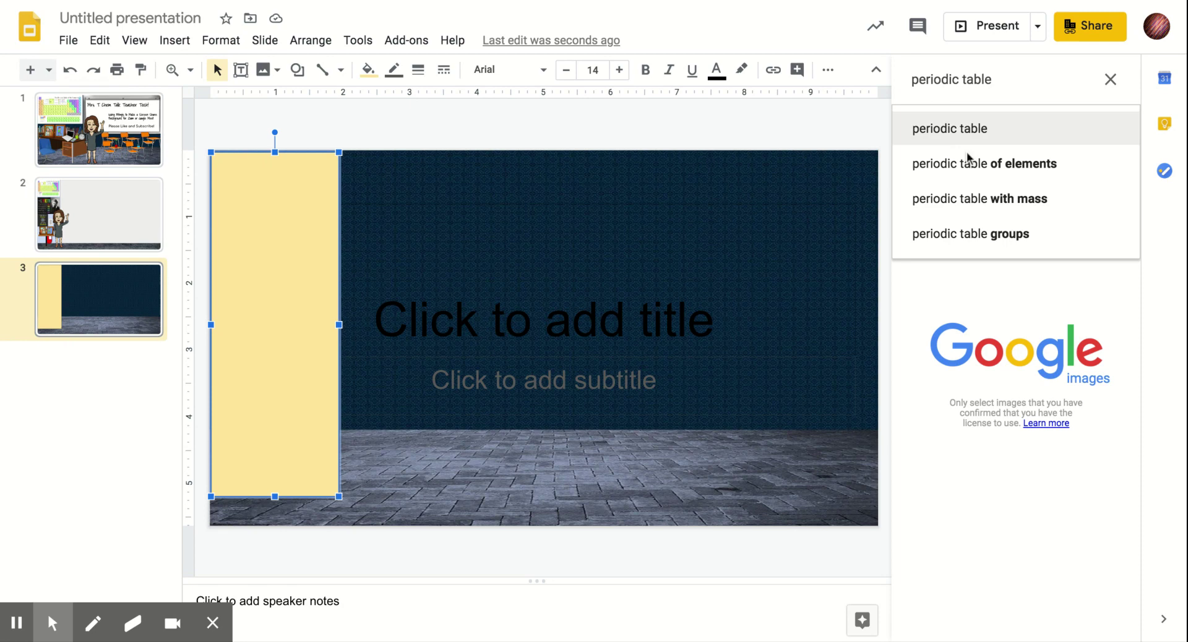
click(980, 166)
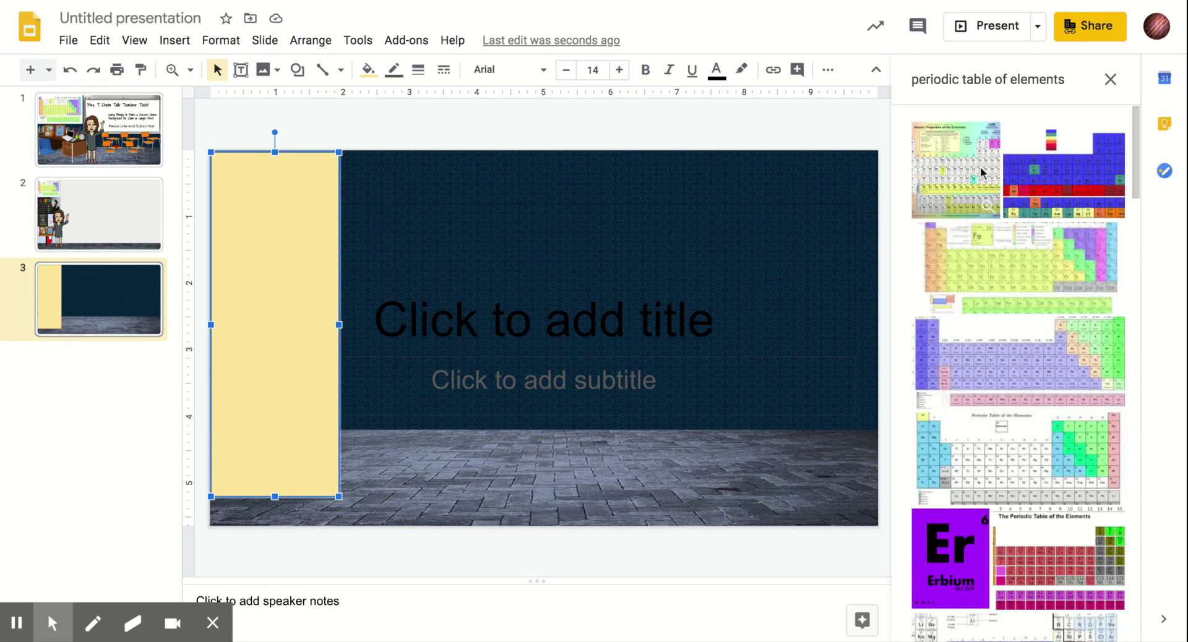
- Insert the mostly green periodic table with the enlarged Fe cell and shrink it to the width of the yellow panel, at its top
click(998, 268)
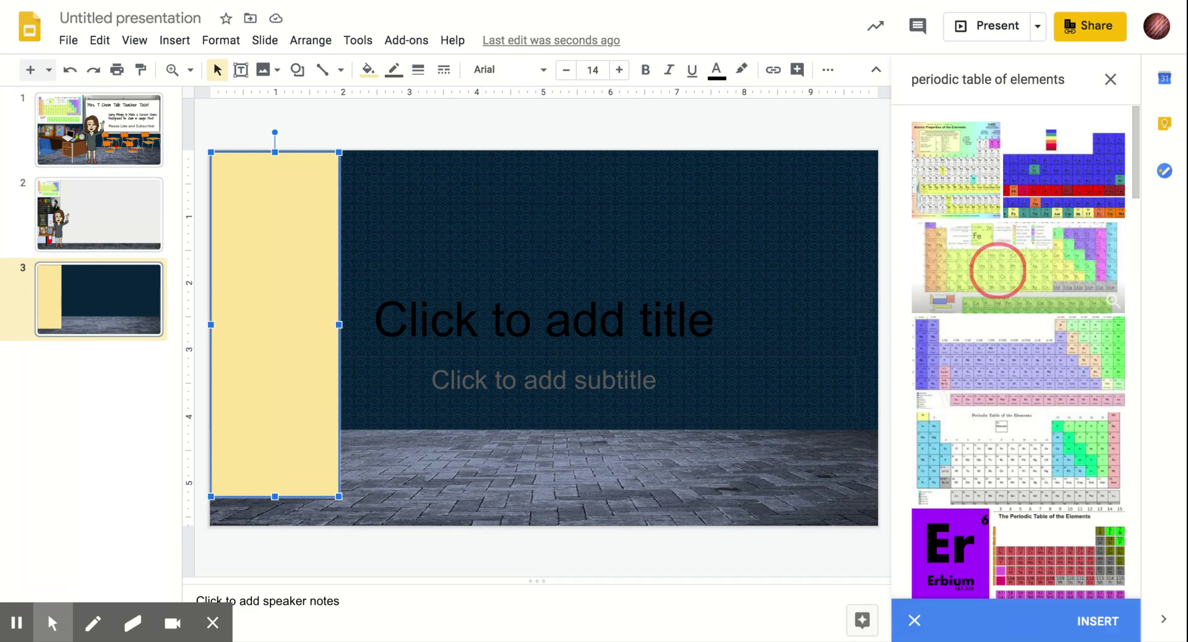
click(1098, 618)
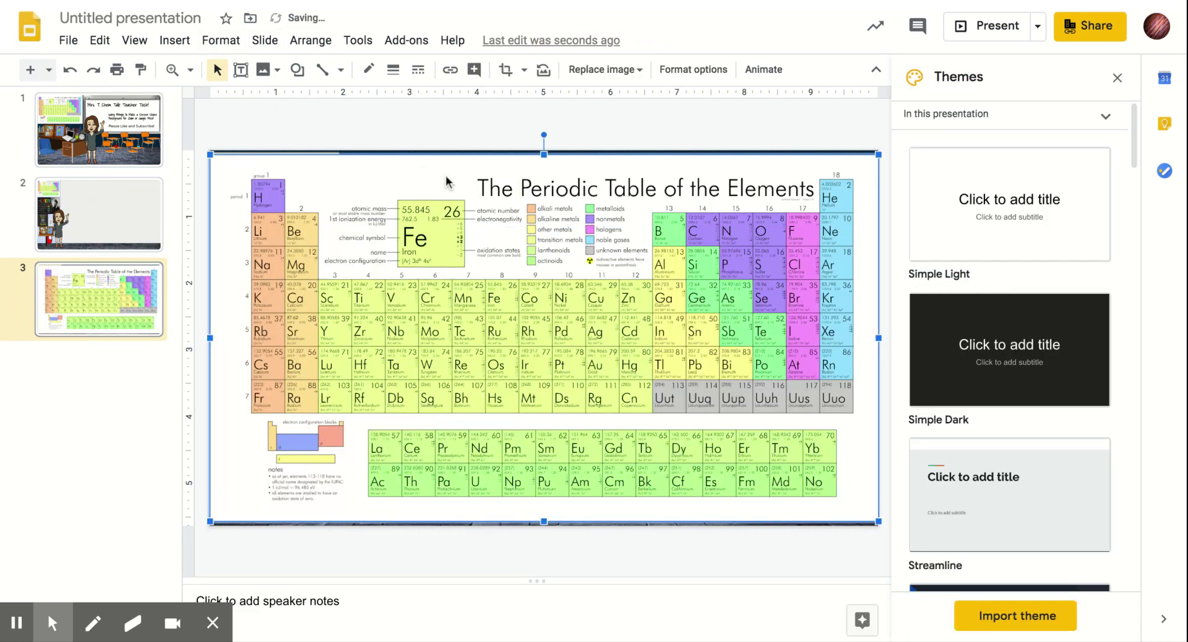
click(878, 525)
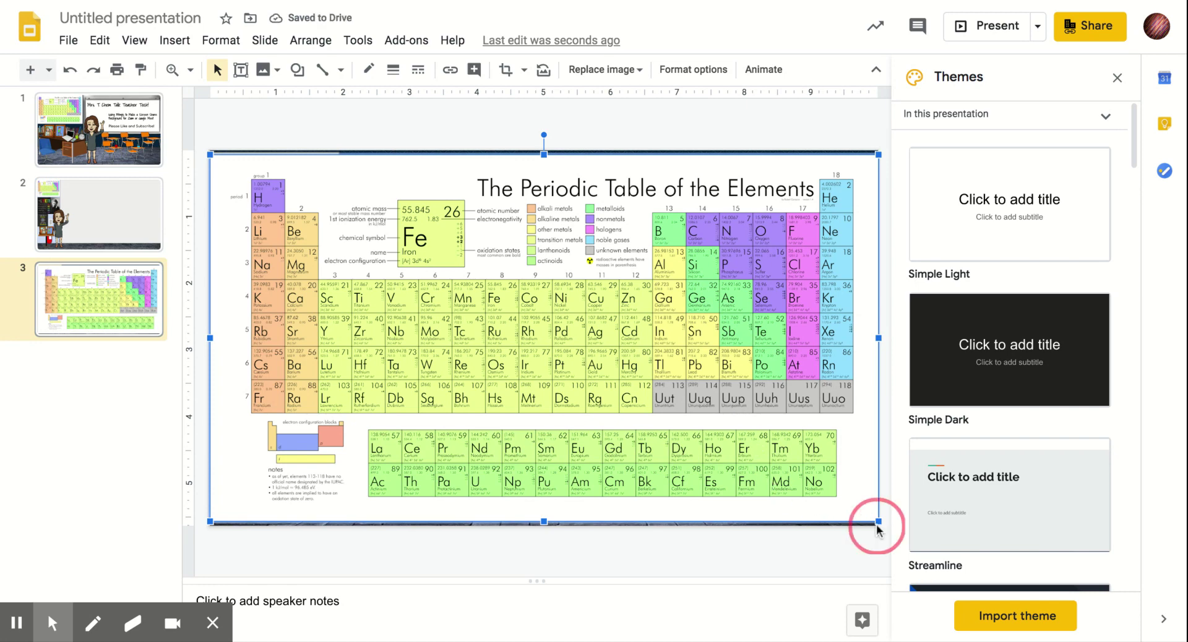
drag(877, 525, 337, 224)
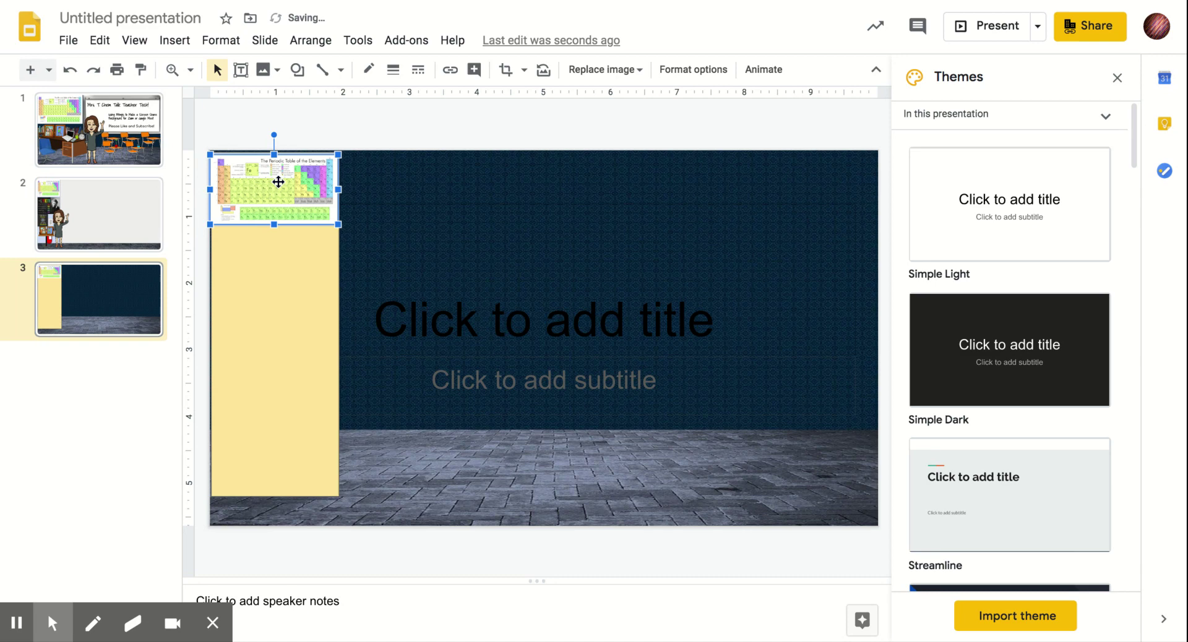
- Move the periodic table and yellow panel up to the slide's top edge, shifting the panel slightly past the slide's left edge
drag(273, 185, 293, 162)
click(366, 198)
click(236, 326)
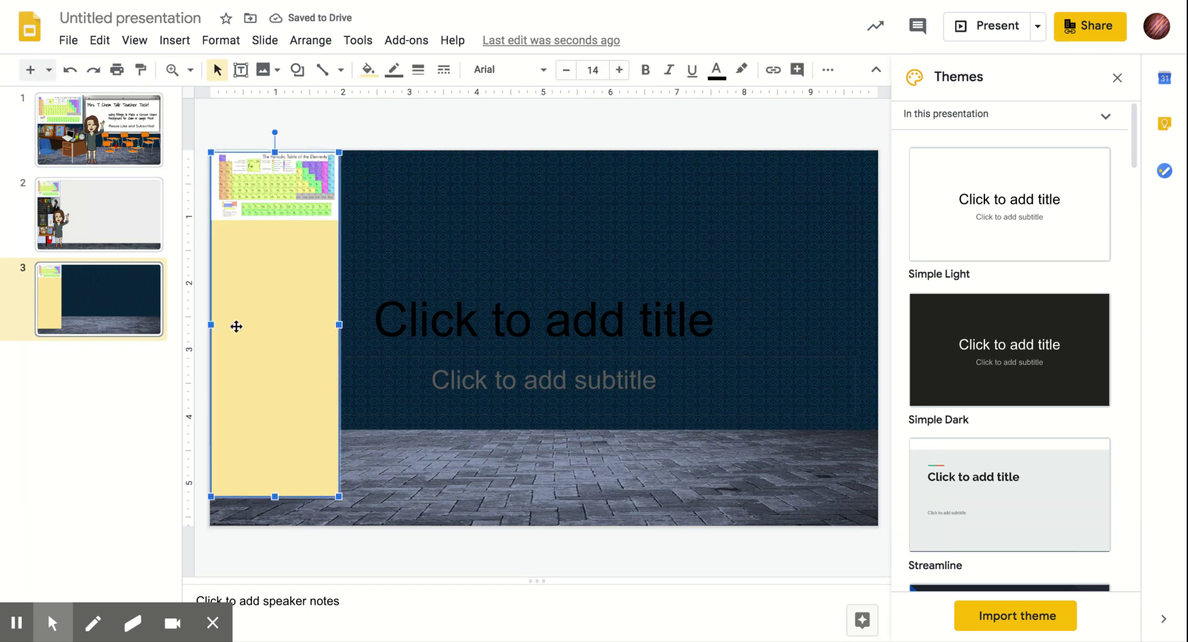
drag(211, 324, 210, 324)
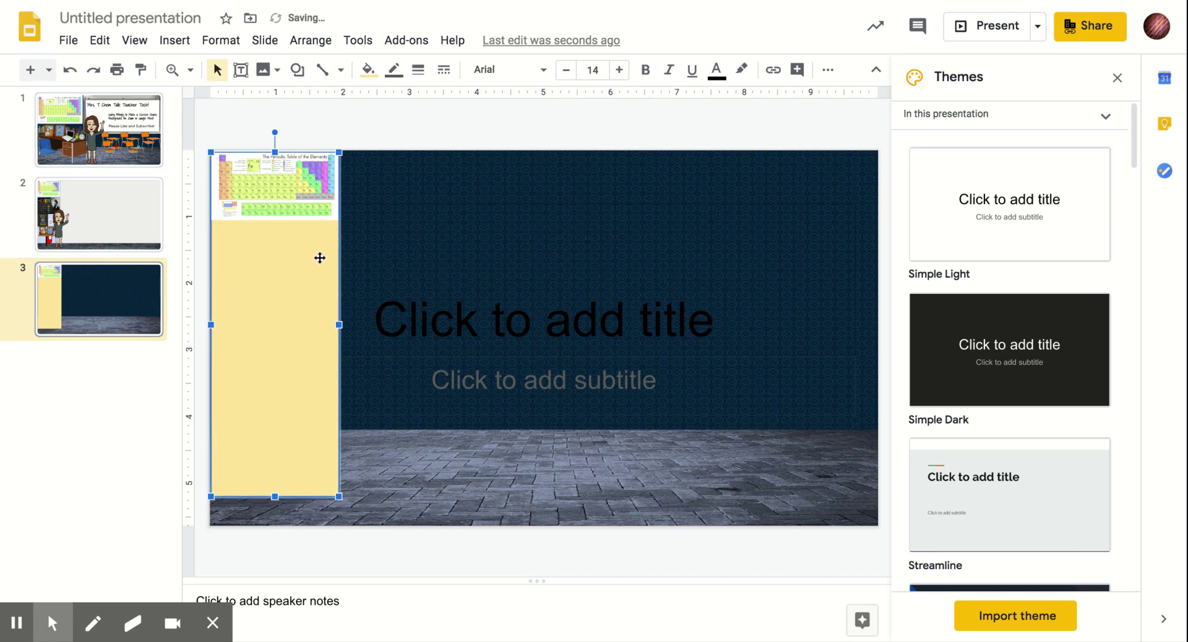
click(380, 140)
click(318, 313)
drag(211, 328, 226, 326)
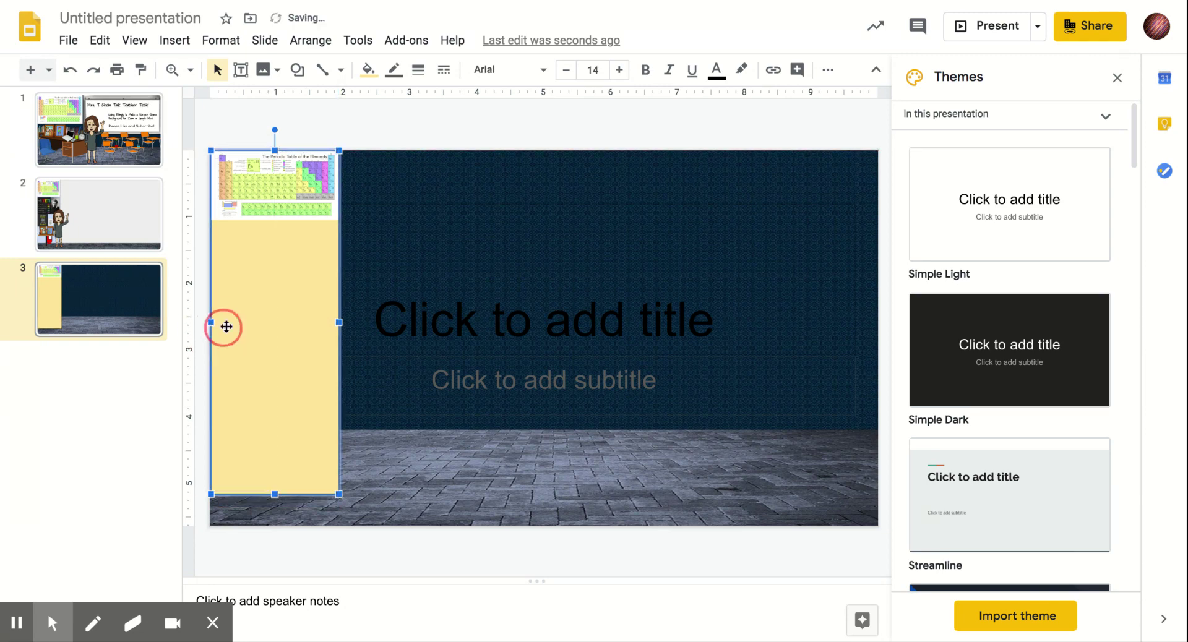
click(362, 119)
drag(286, 326, 276, 329)
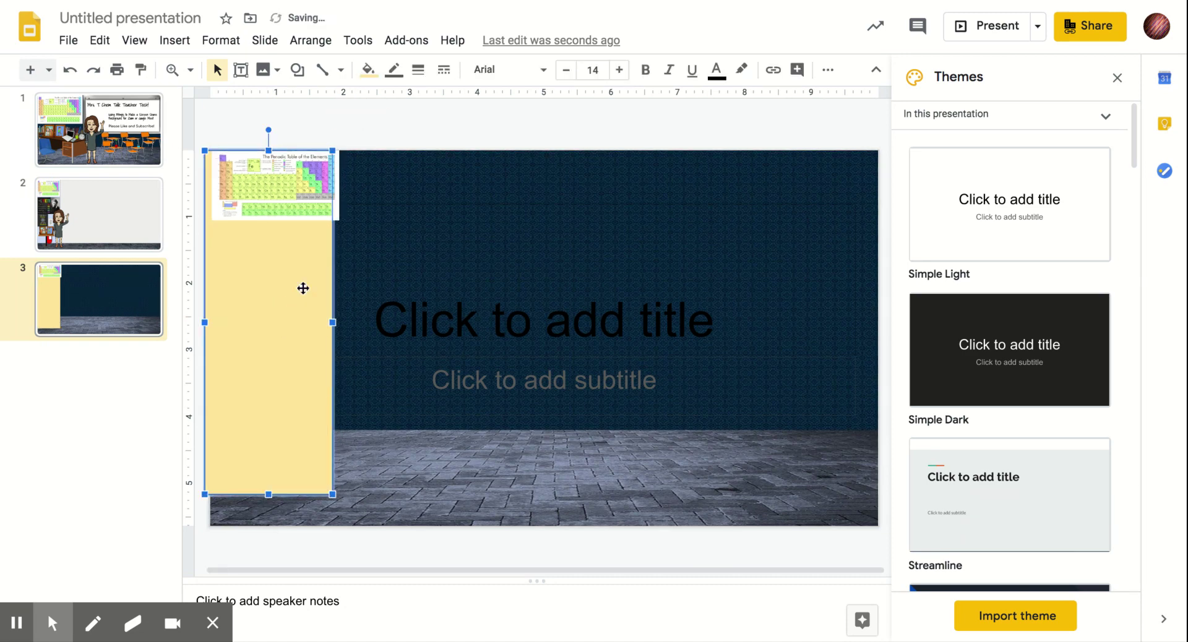
click(396, 127)
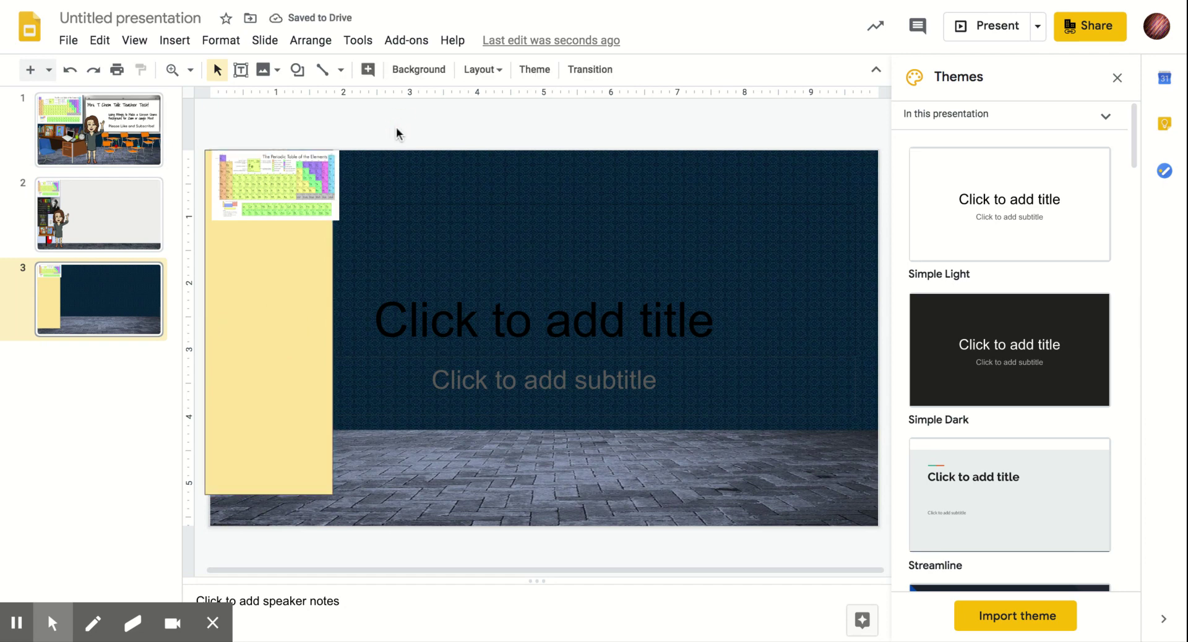
- Shift the periodic table image left until it lines up with the sides of the yellow panel
drag(300, 186, 298, 185)
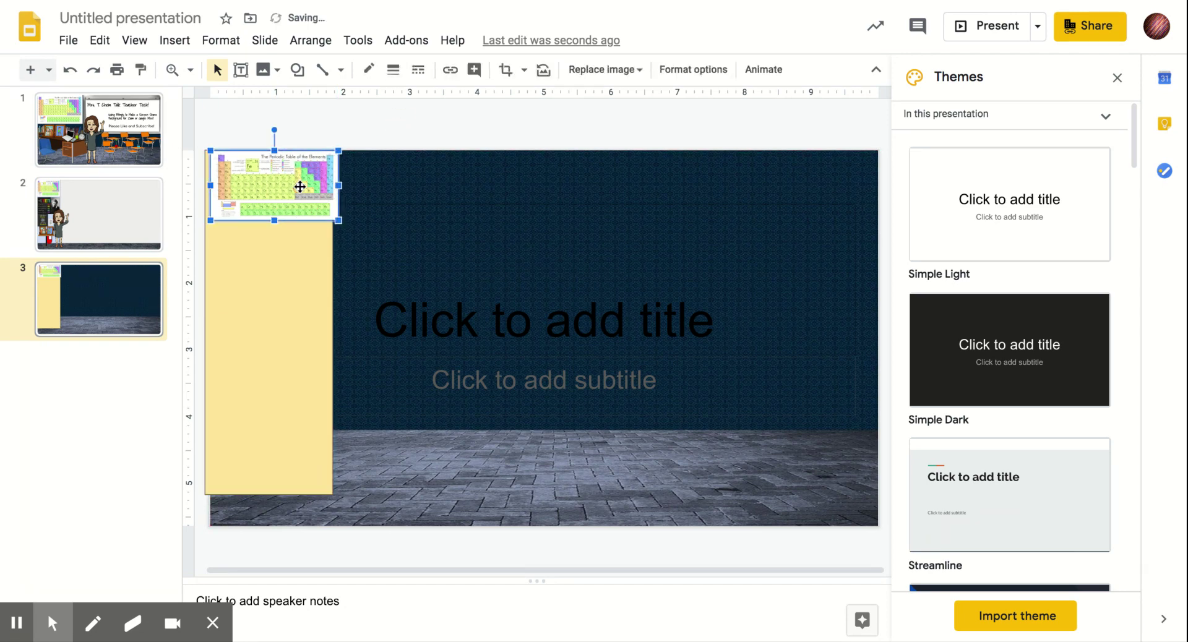
click(380, 116)
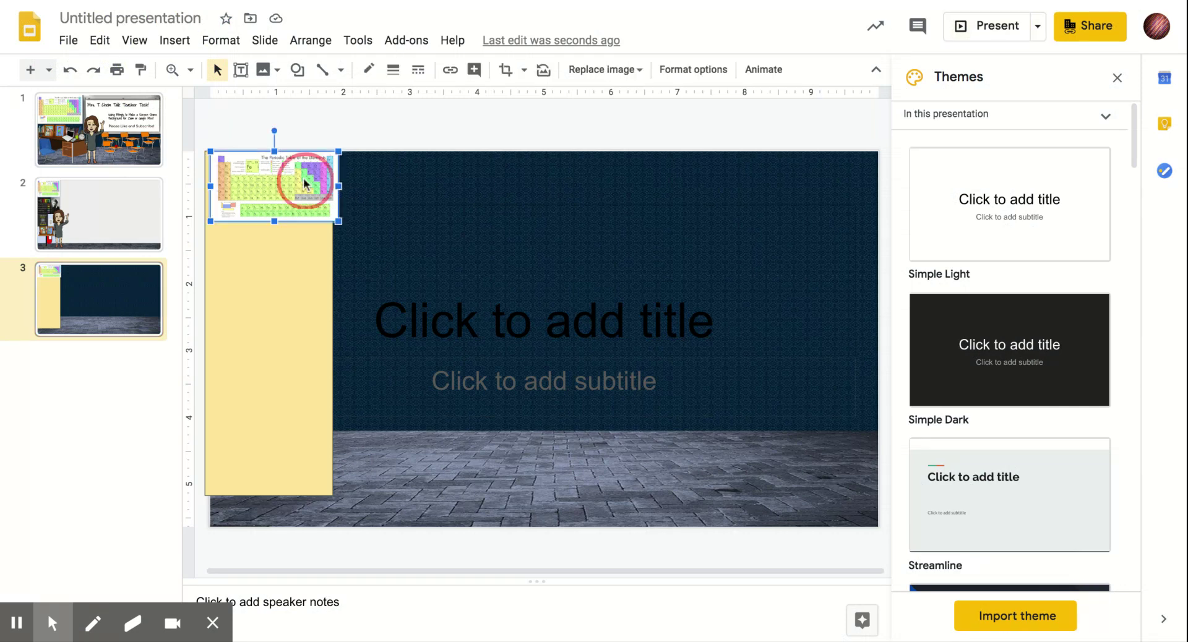
drag(303, 182, 299, 182)
click(384, 132)
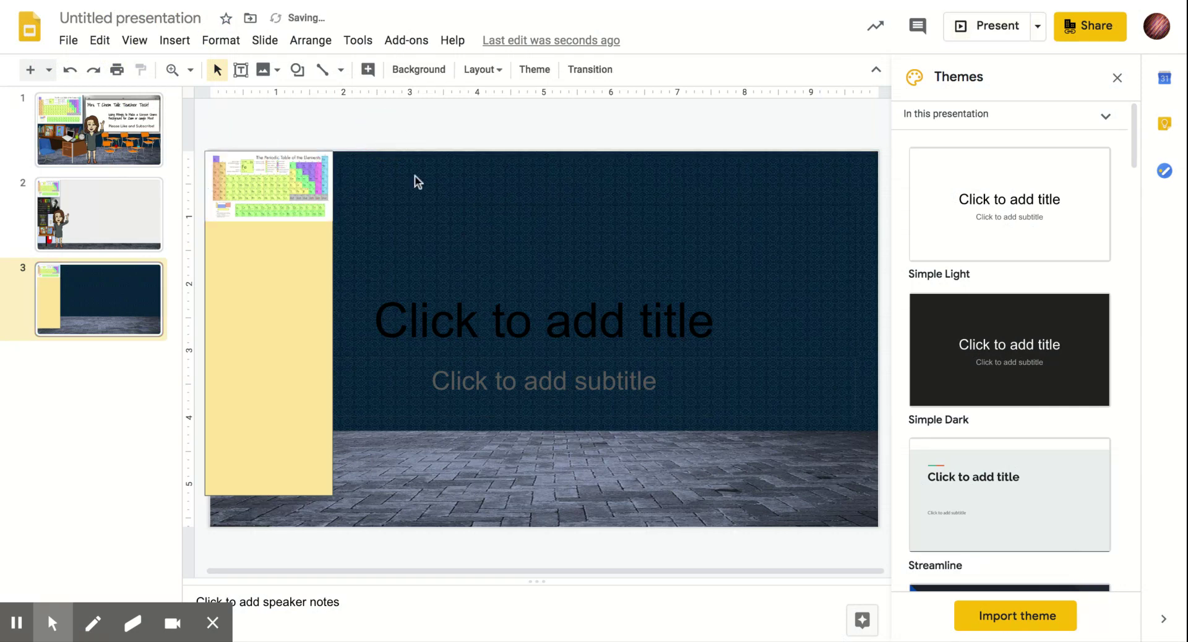
- Delete the empty title and subtitle placeholders from the third slide
click(433, 210)
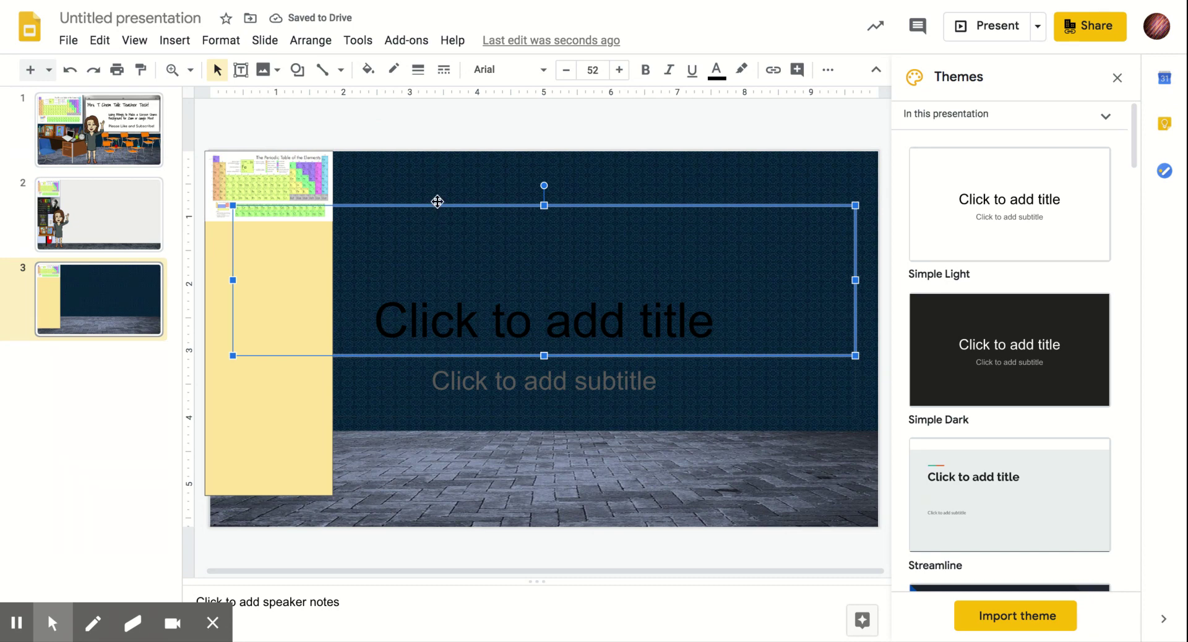
key(Delete)
click(515, 381)
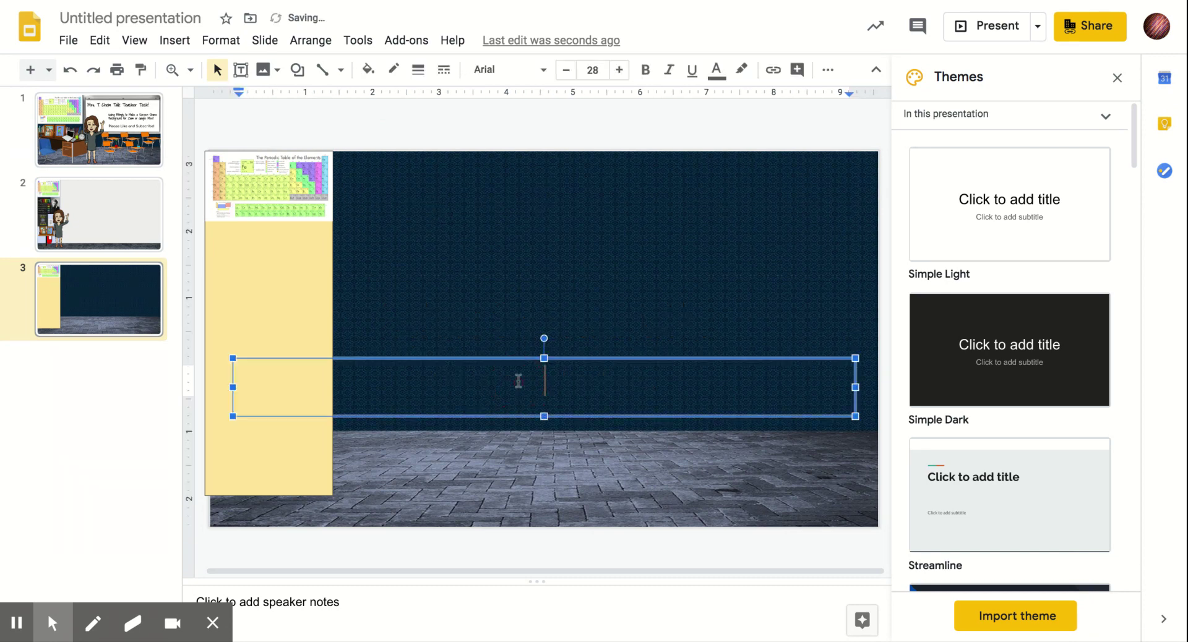
right_click(530, 360)
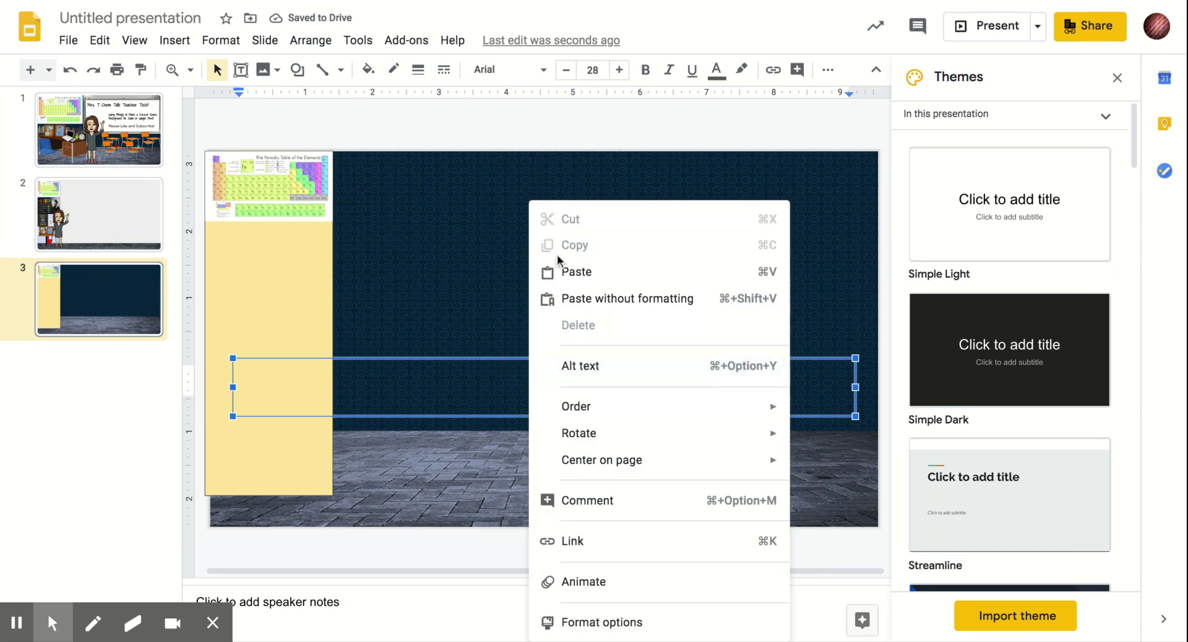
click(482, 357)
key(Delete)
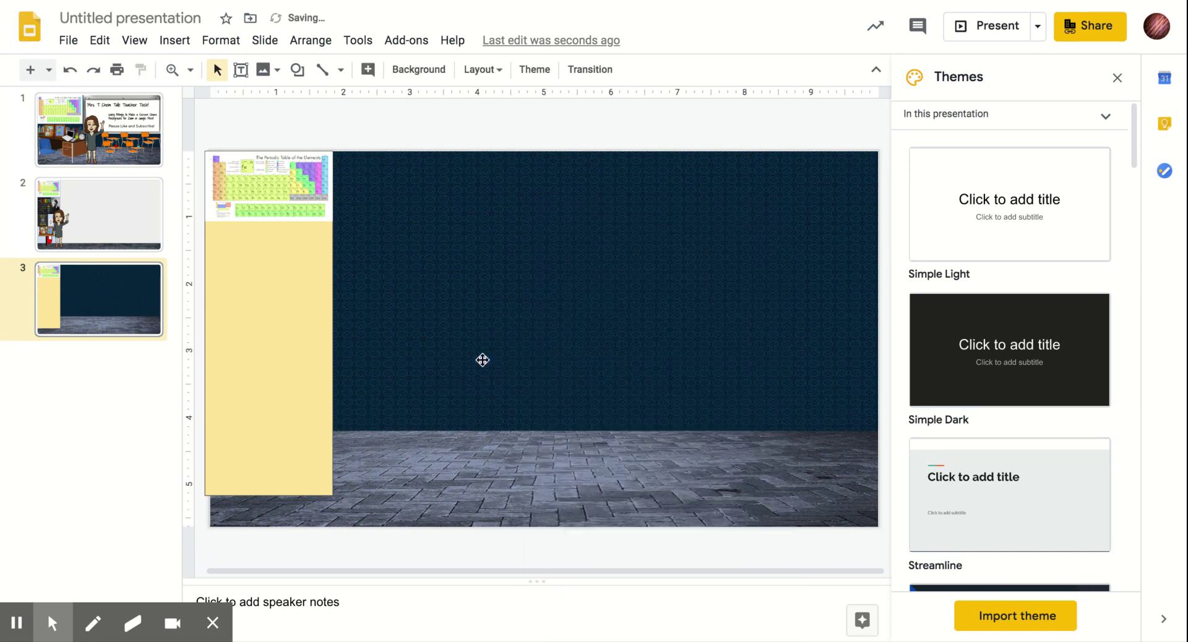
- Draw a large rectangle over the wall, from the yellow panel's upper-right corner to the slide's right edge, level with the panel's bottom
click(183, 45)
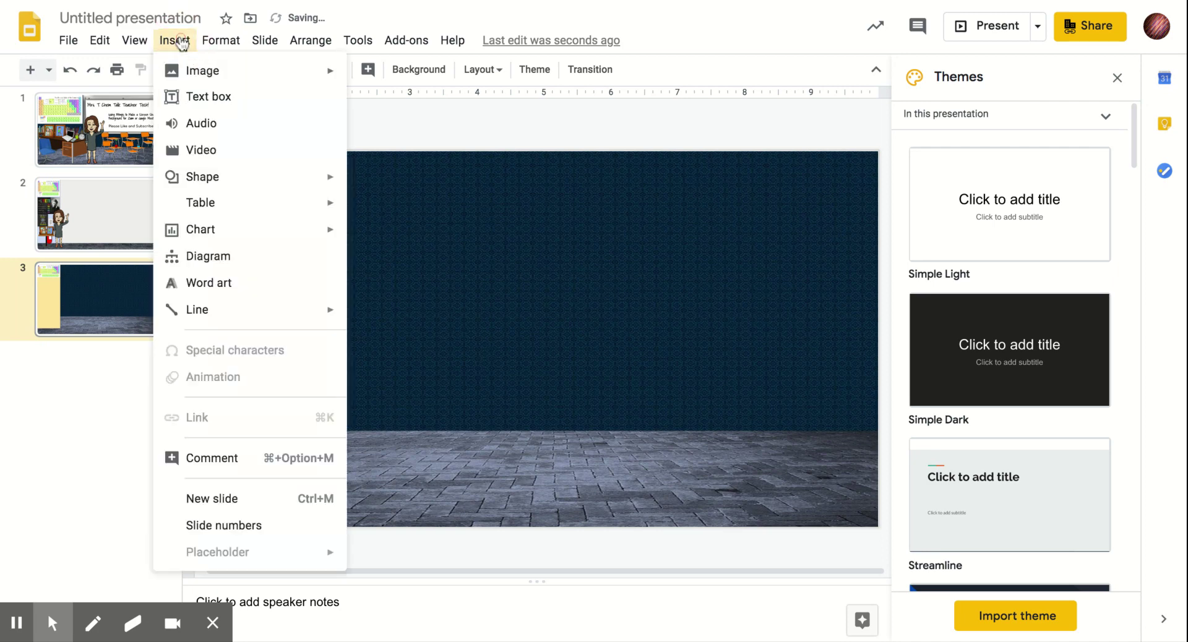
mouse_move(214, 42)
mouse_move(172, 44)
mouse_move(214, 179)
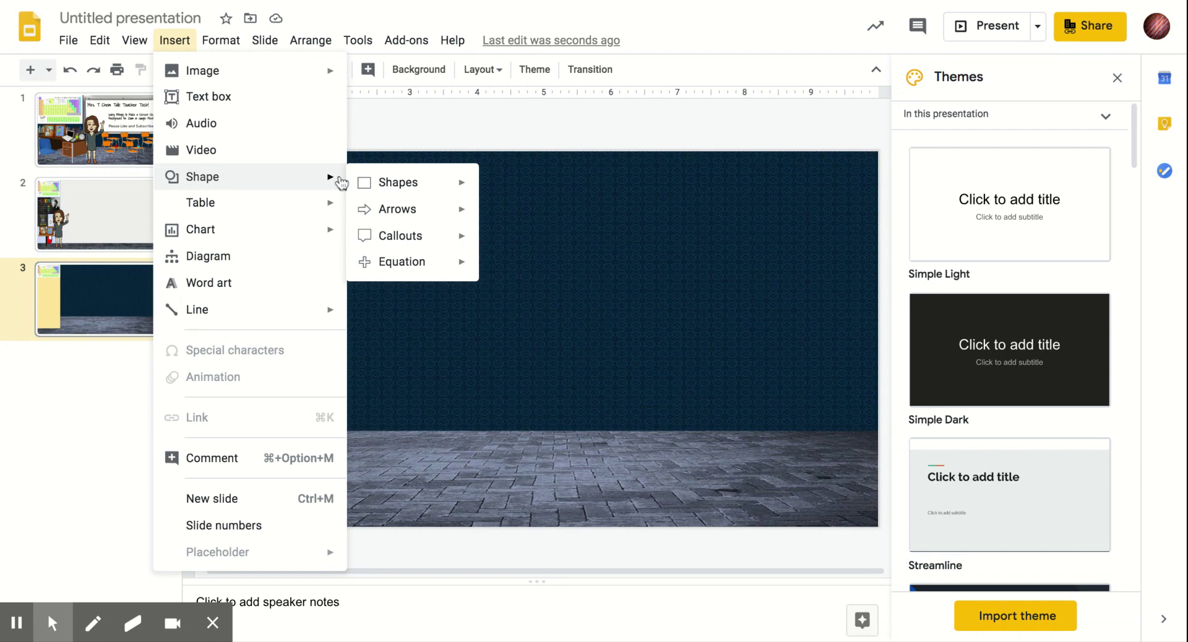
mouse_move(365, 184)
click(492, 190)
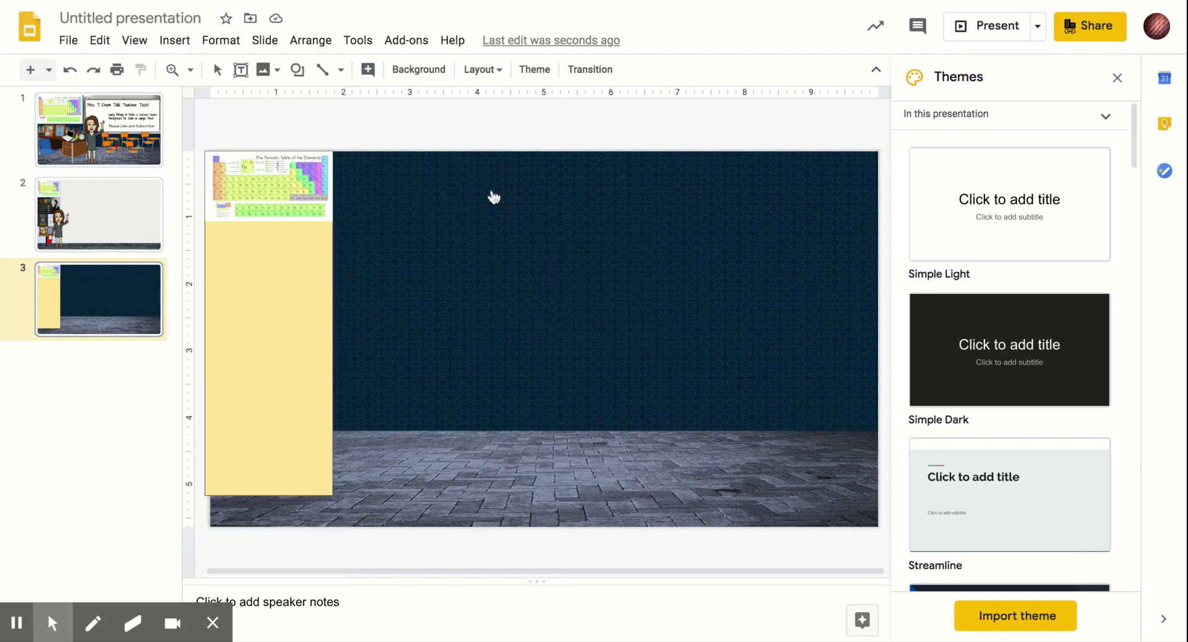
drag(330, 152, 882, 495)
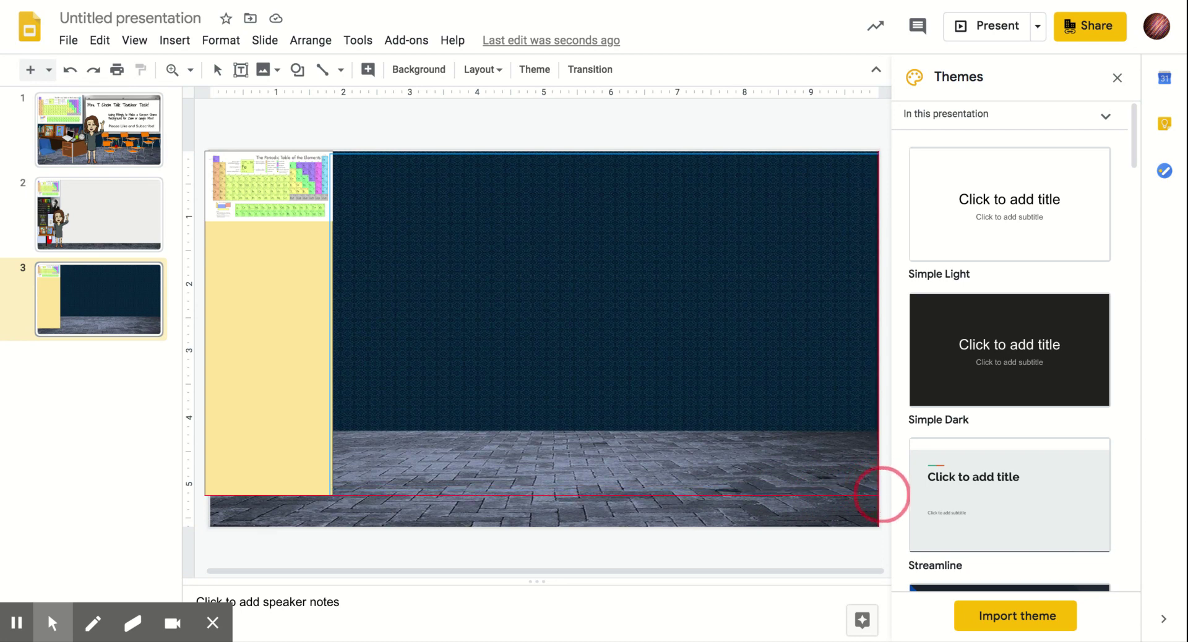
drag(882, 499, 882, 496)
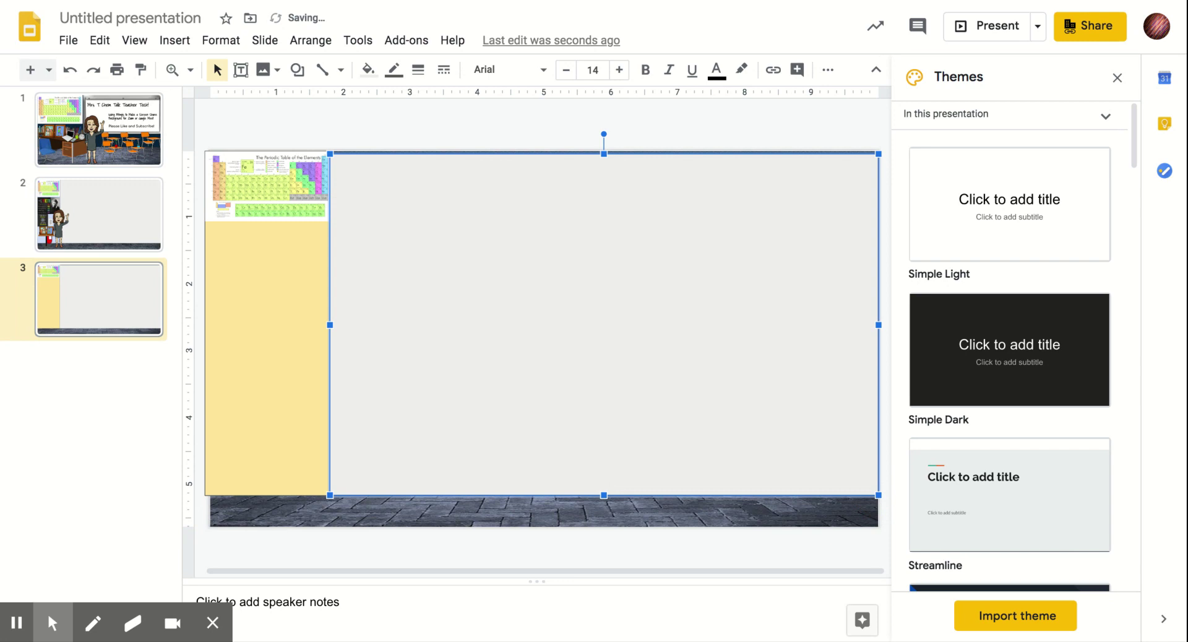
- Nudge the light gray rectangle against the yellow panel and up to the slide's top edge
drag(836, 424, 838, 423)
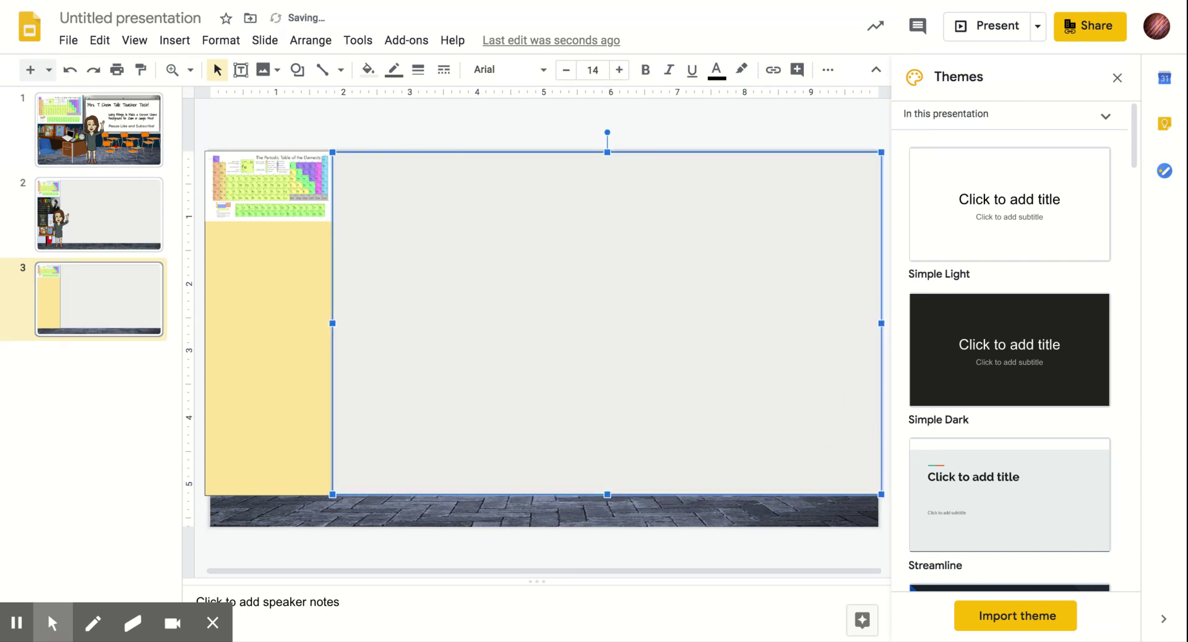
click(809, 133)
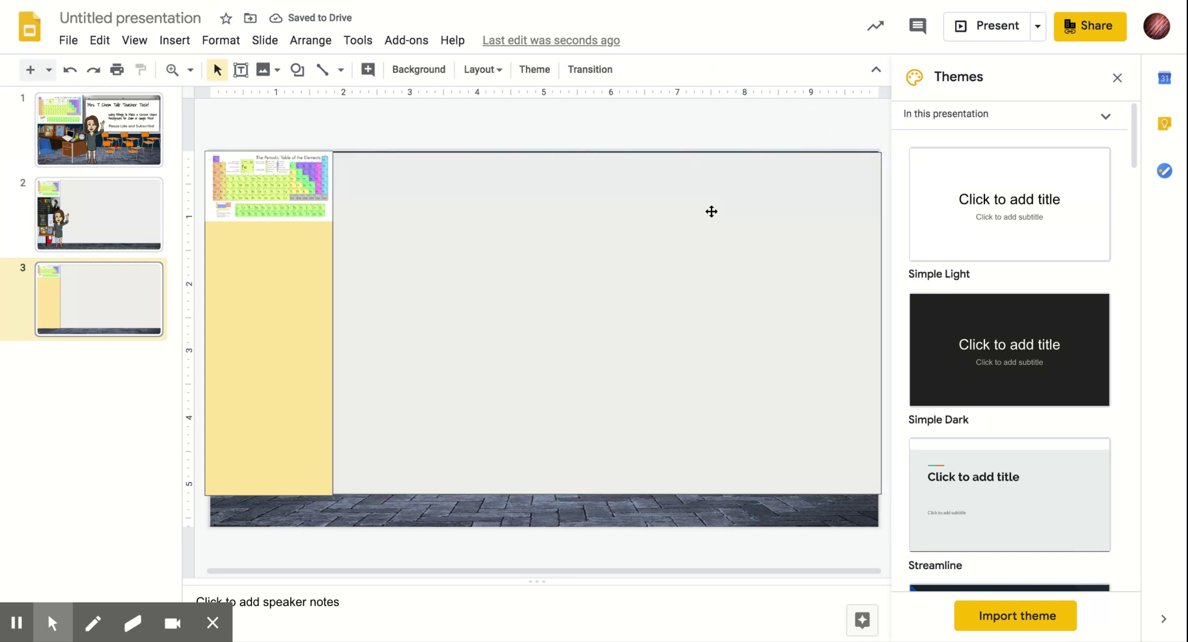
drag(712, 211, 708, 209)
click(706, 140)
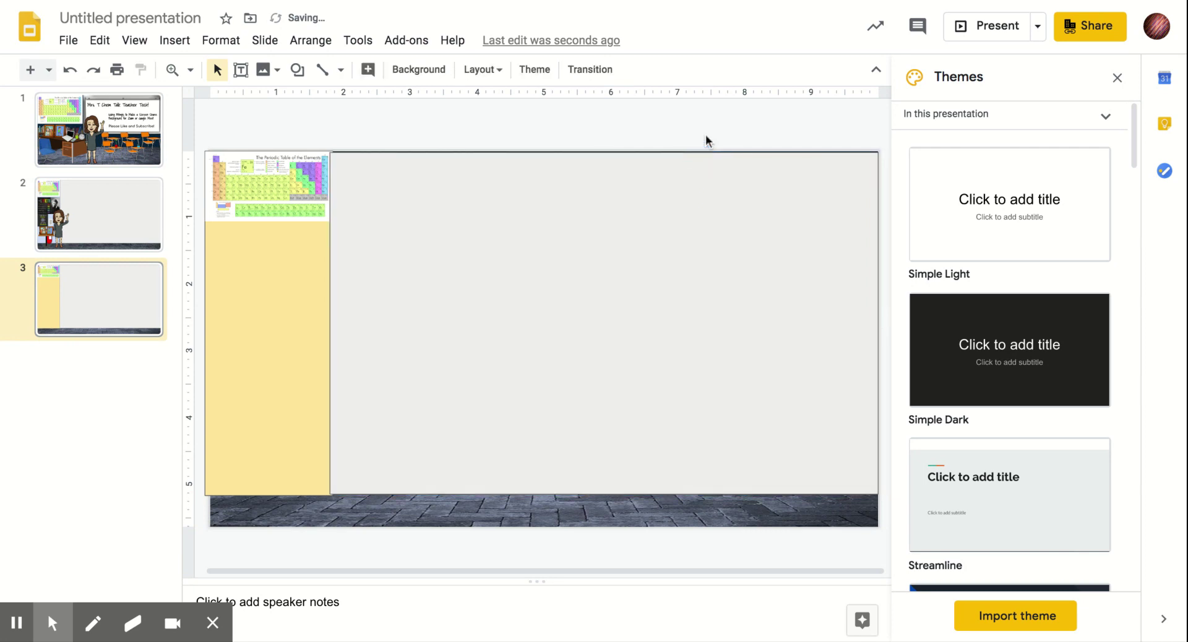
drag(702, 196, 705, 194)
click(706, 129)
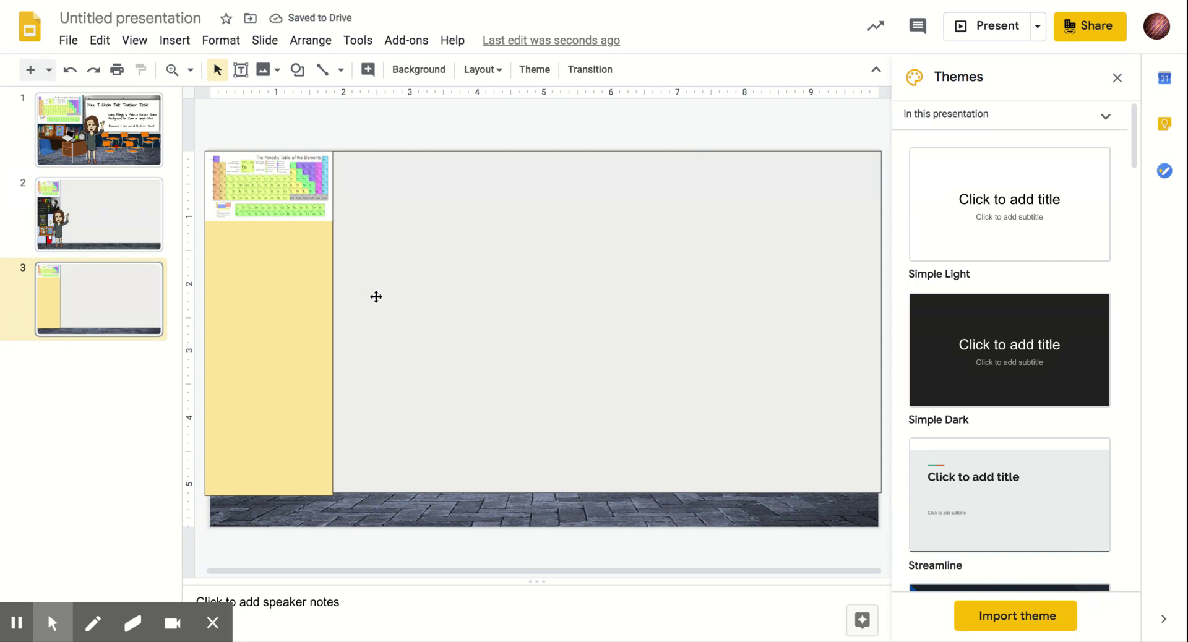
- Extend the gray rectangle slightly over the yellow panel and upward, and align it with the slide's top and right edges
drag(365, 300, 330, 325)
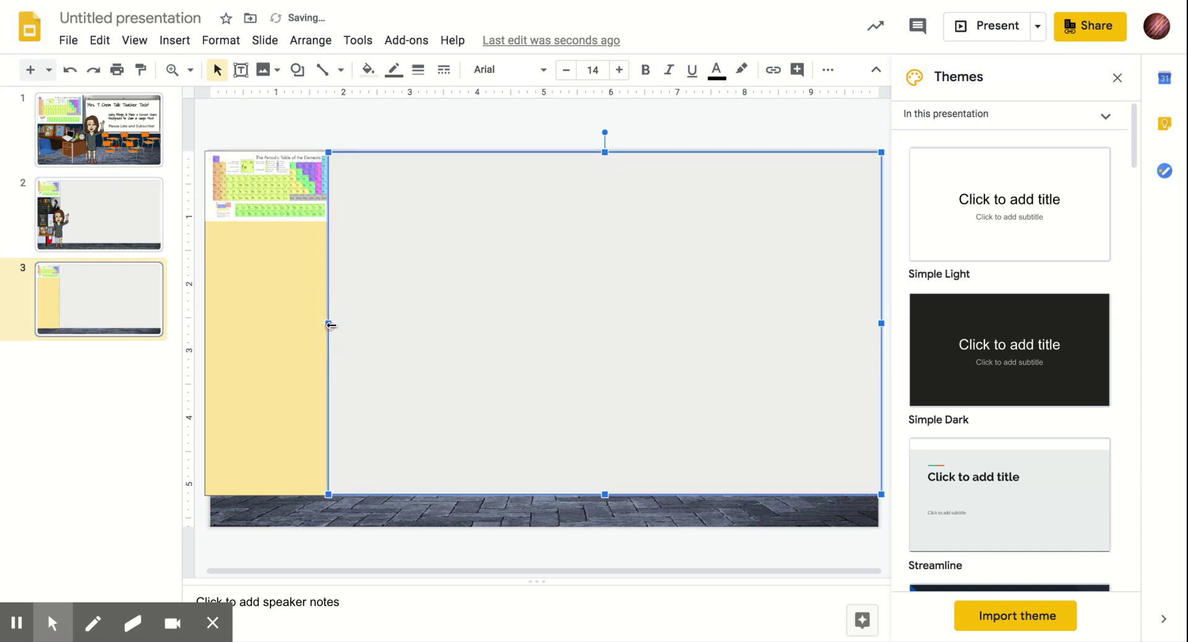
click(399, 123)
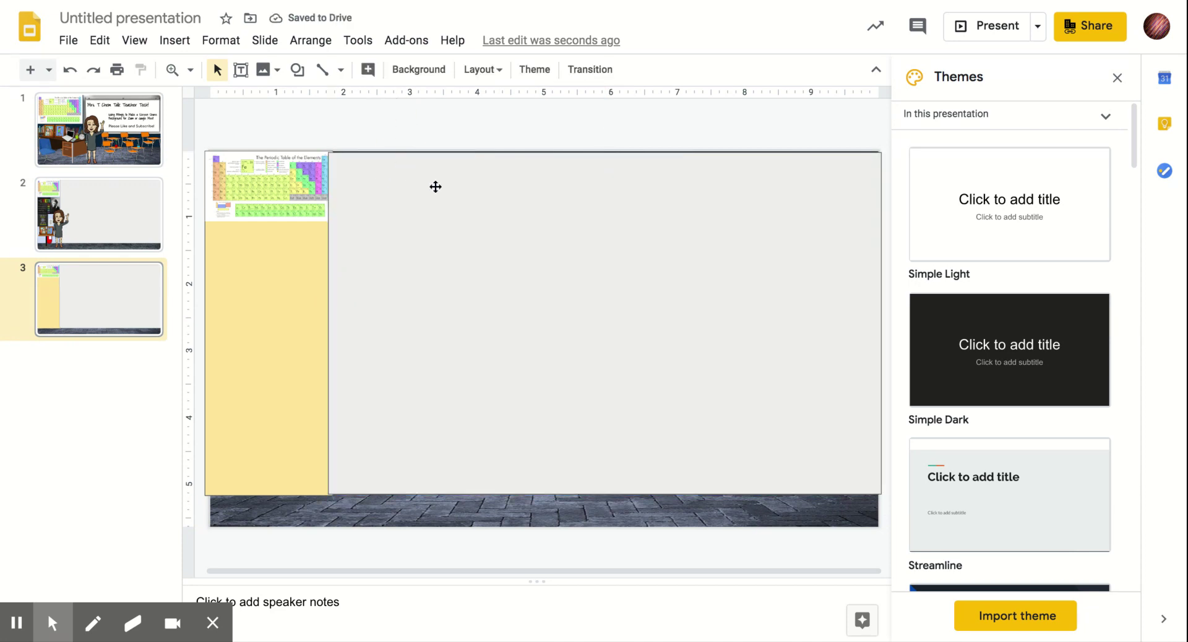
click(460, 184)
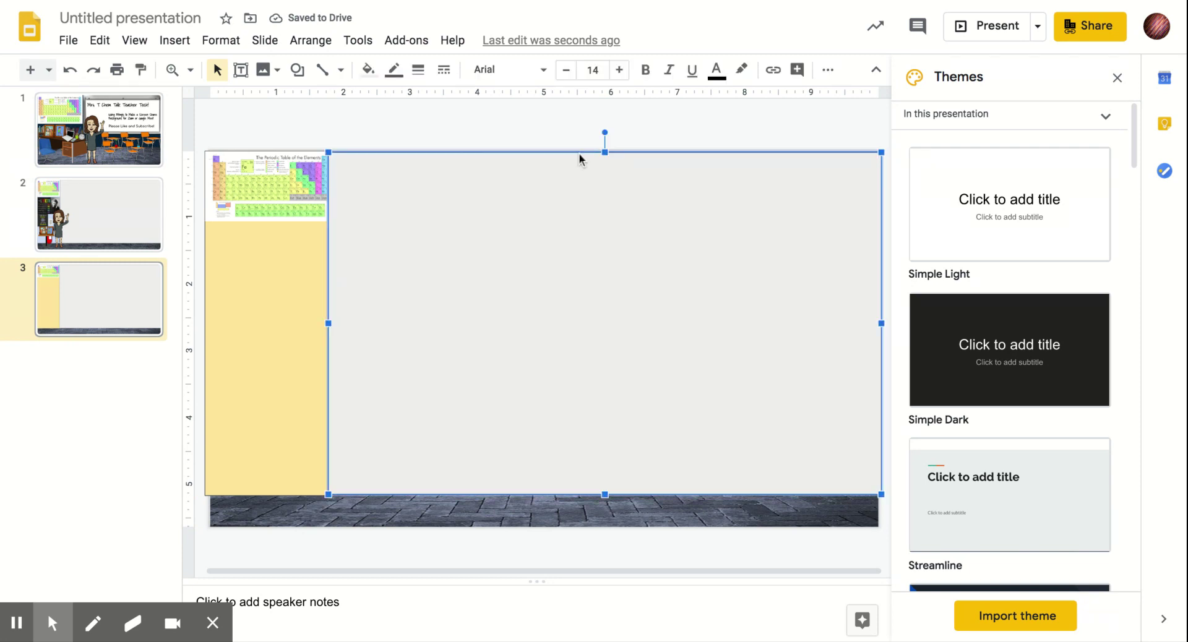
click(604, 152)
drag(605, 151, 605, 150)
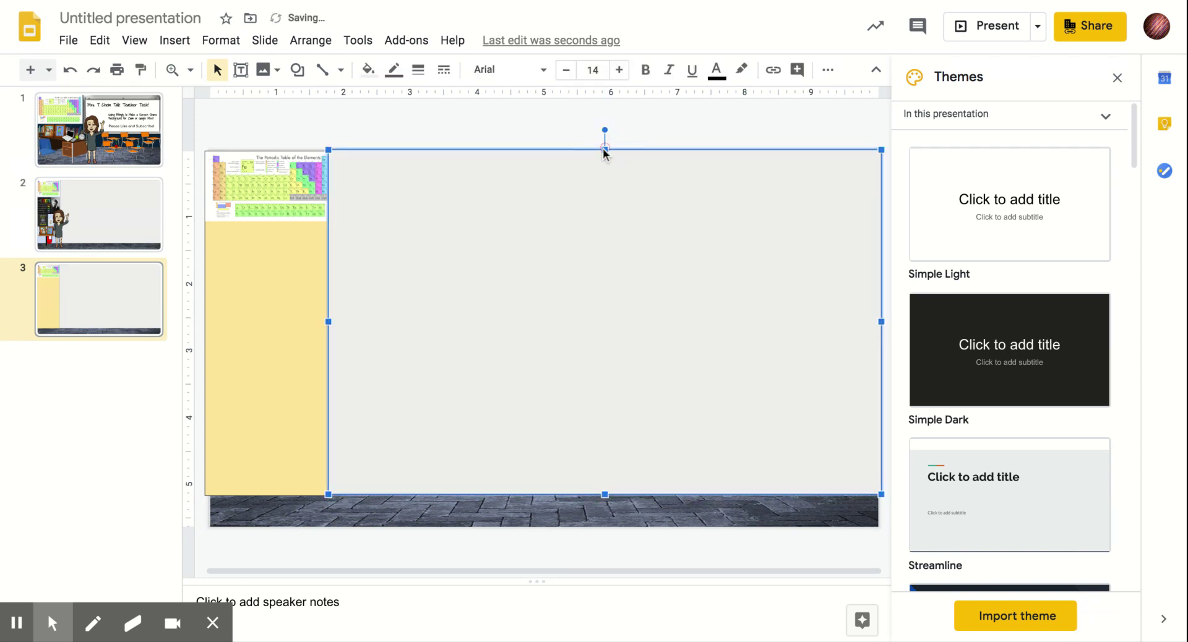
click(570, 125)
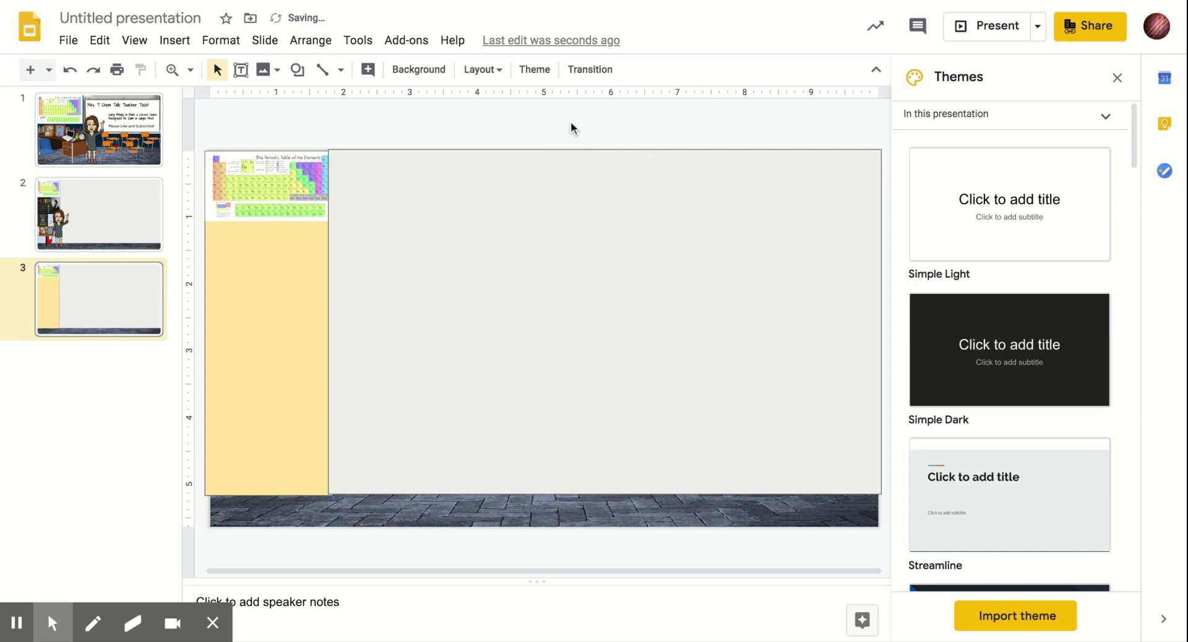
click(585, 192)
drag(585, 192, 583, 194)
click(564, 123)
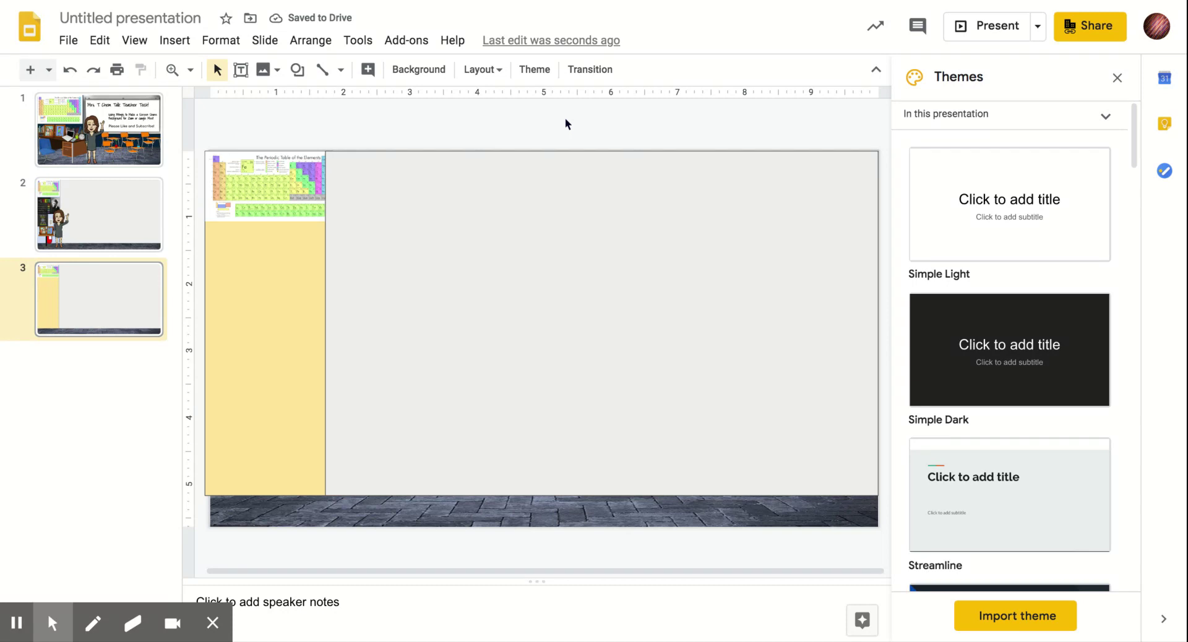
- Bring the periodic table image to the front and shrink it to fit within the narrowed yellow panel
right_click(277, 191)
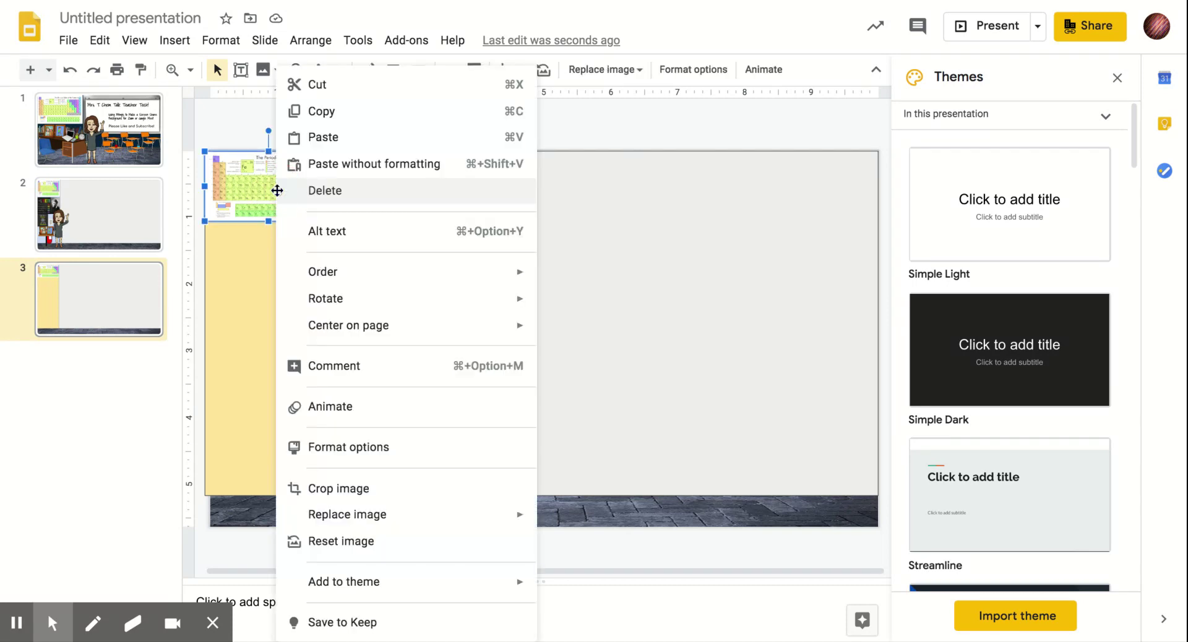
mouse_move(425, 281)
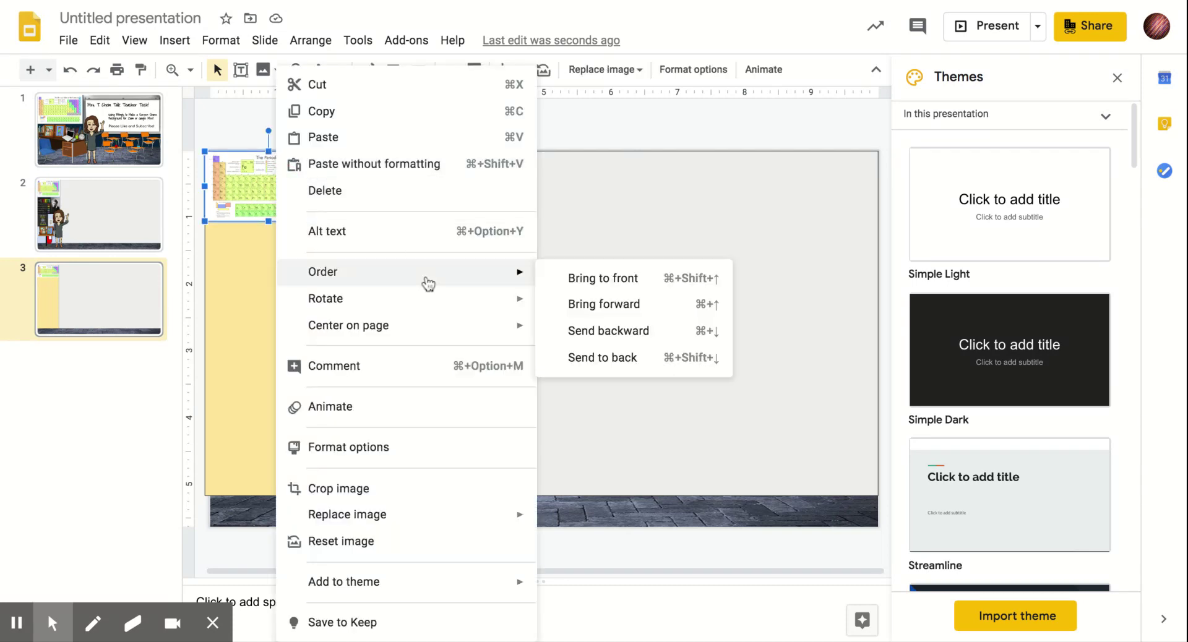
click(588, 276)
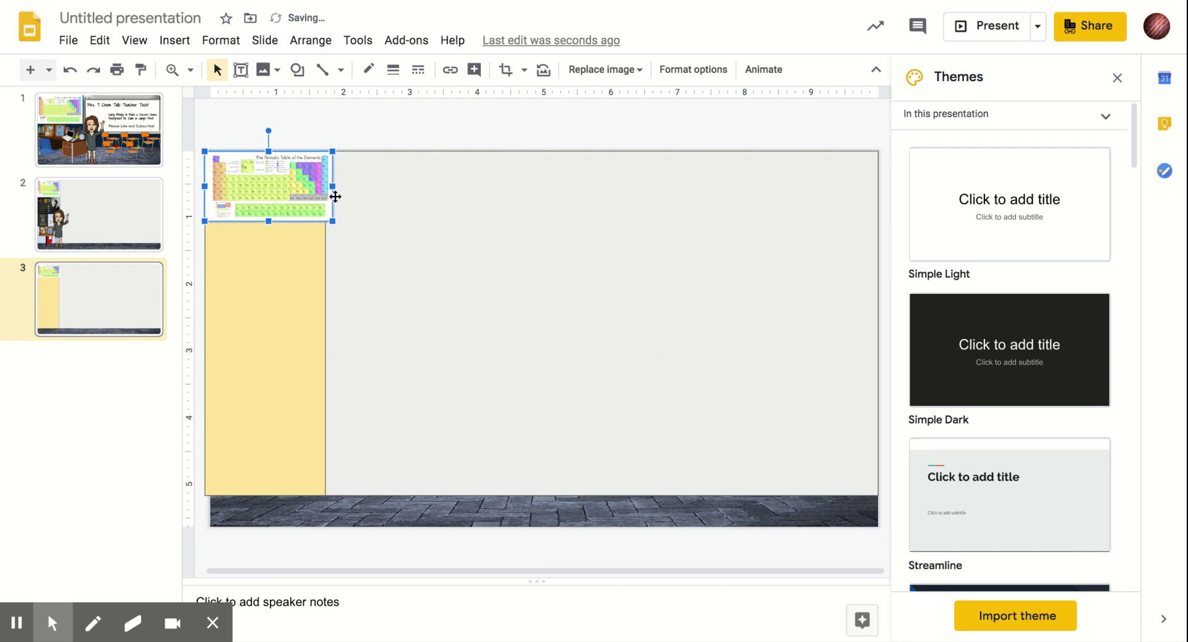
drag(334, 221, 335, 221)
click(357, 128)
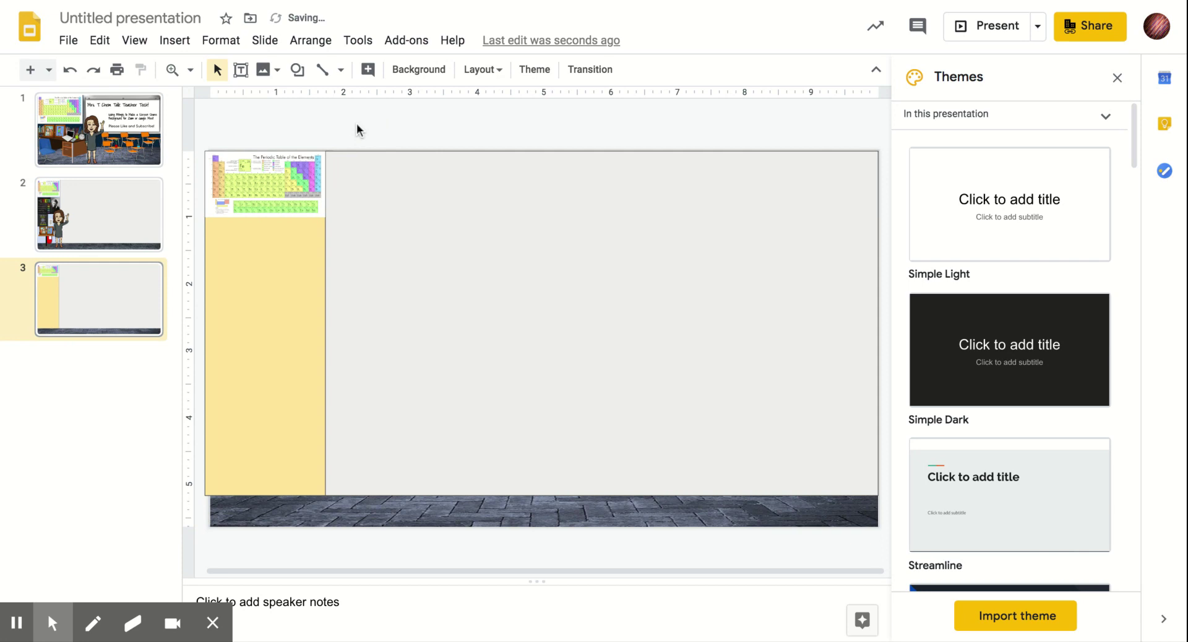
click(236, 176)
drag(205, 151, 205, 150)
click(242, 127)
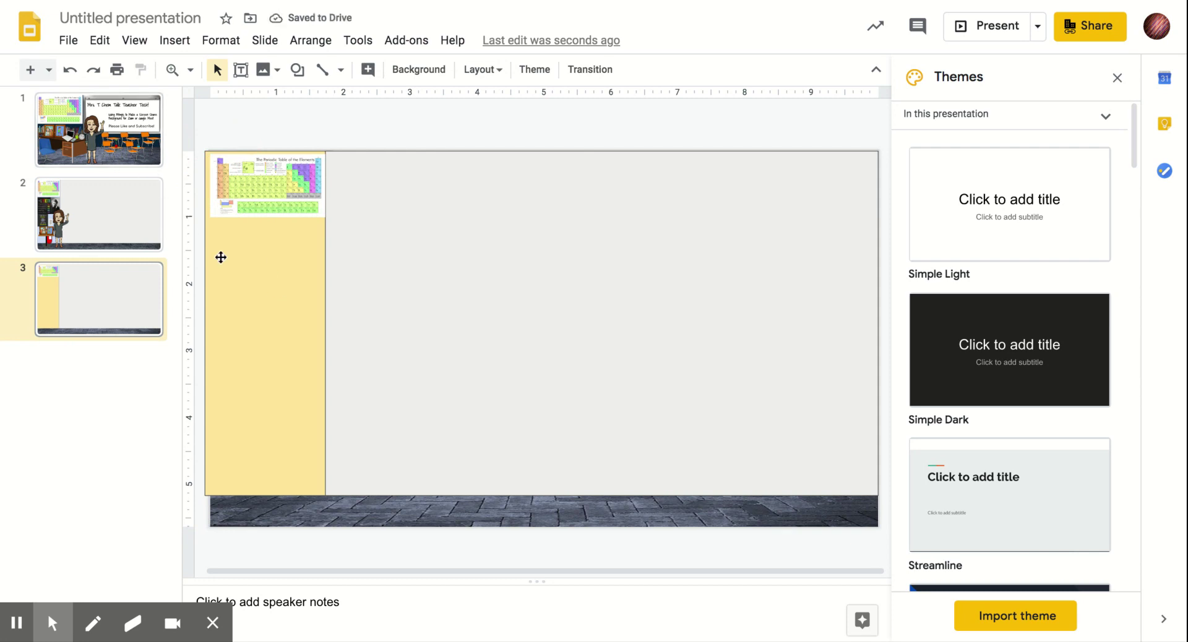
- Copy the waving Bitmoji teacher from slide 1 and paste it onto slide 3
click(132, 216)
click(124, 127)
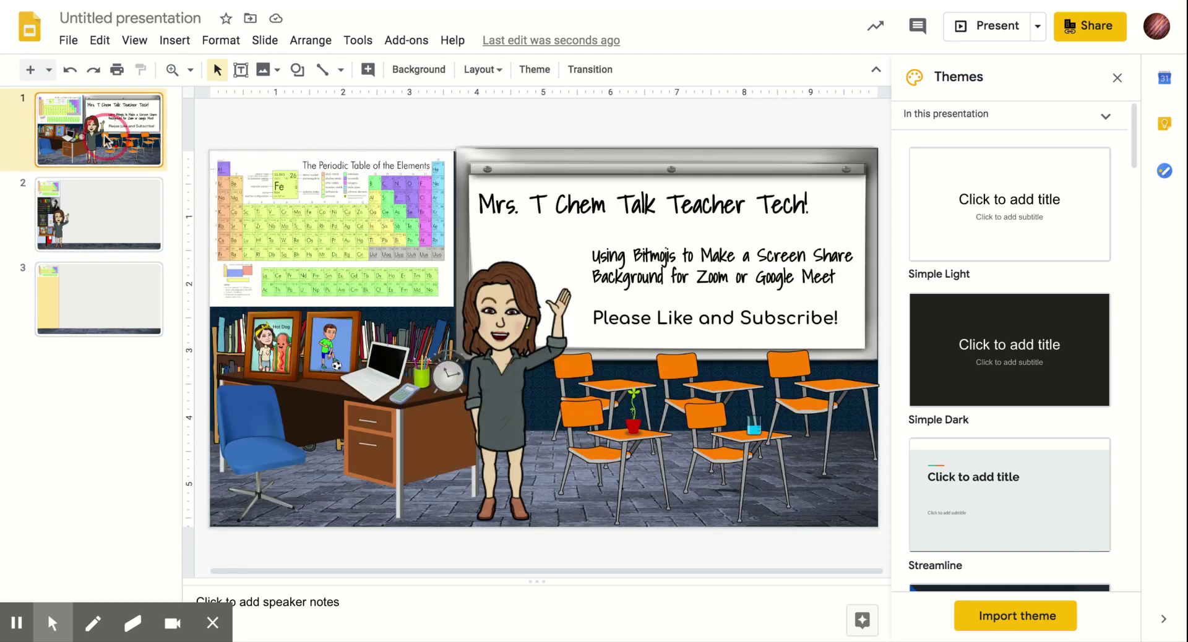
click(504, 389)
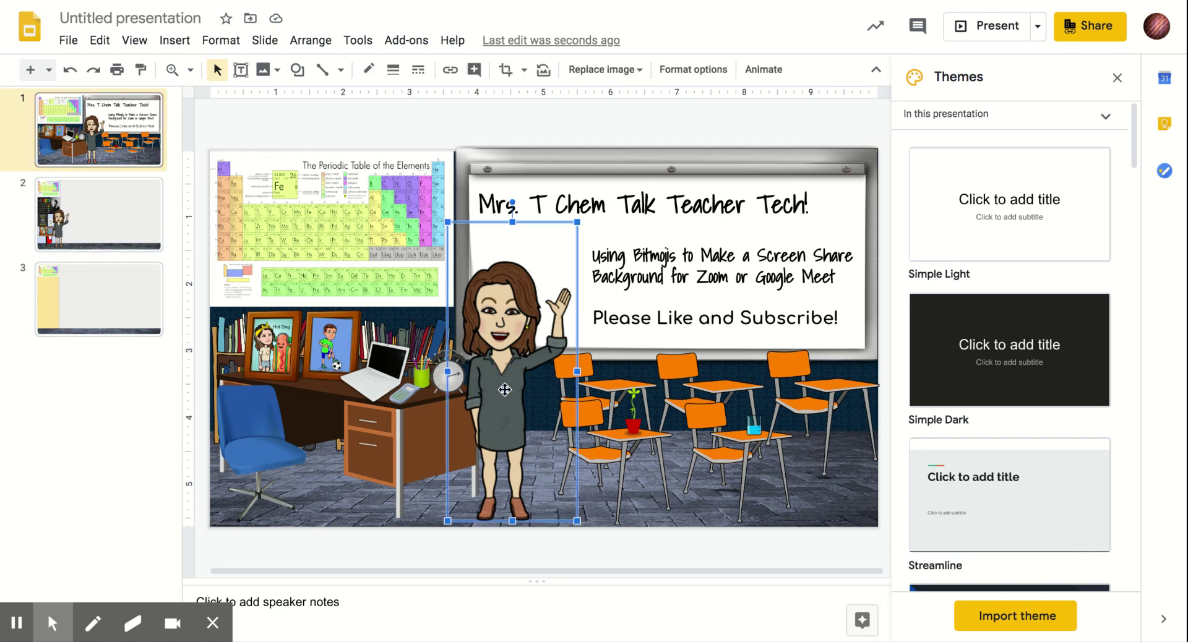
right_click(504, 389)
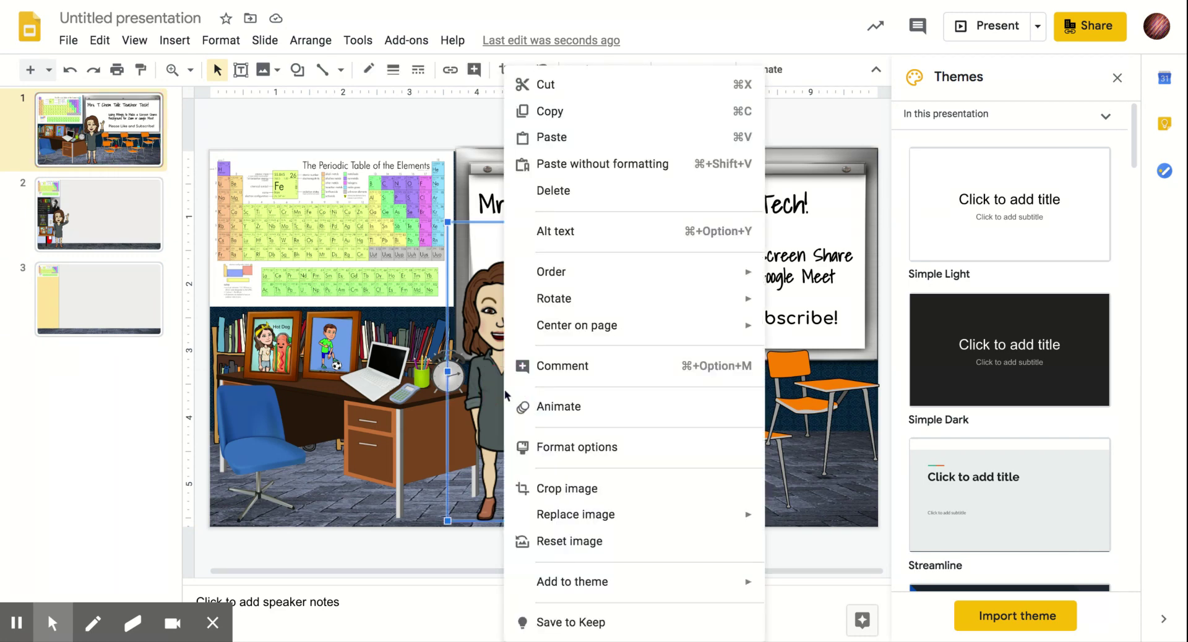
click(575, 112)
click(111, 282)
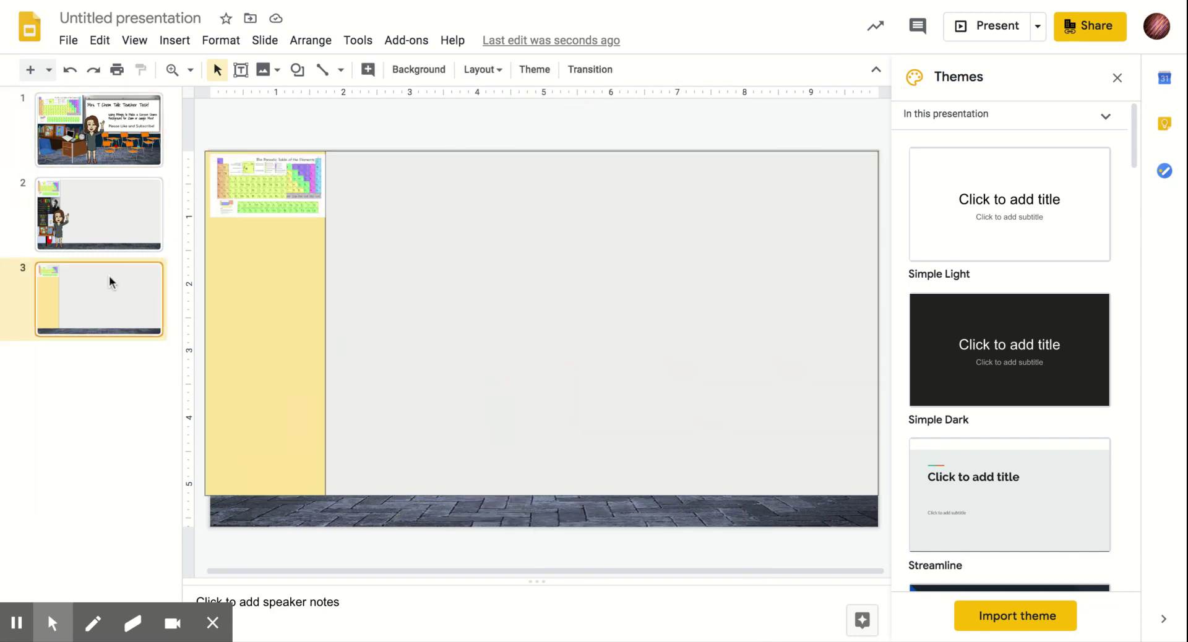
click(489, 318)
key(ctrl+v)
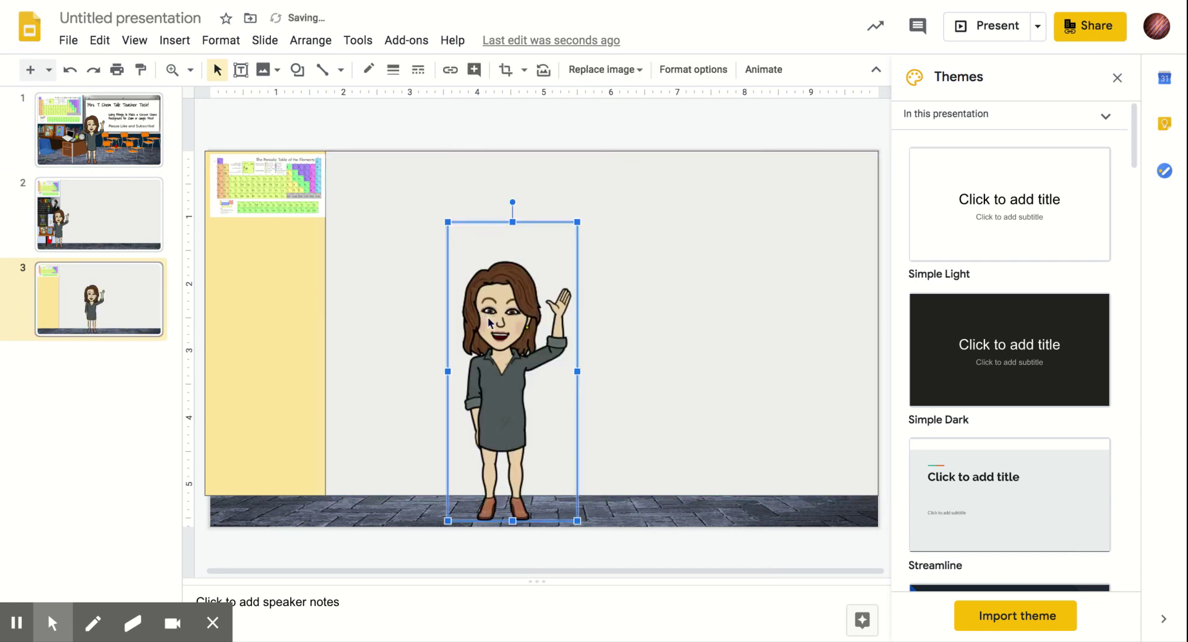
- Shrink the Bitmoji teacher and stand it on the brick floor, a little to the right of the yellow panel
drag(489, 320, 293, 322)
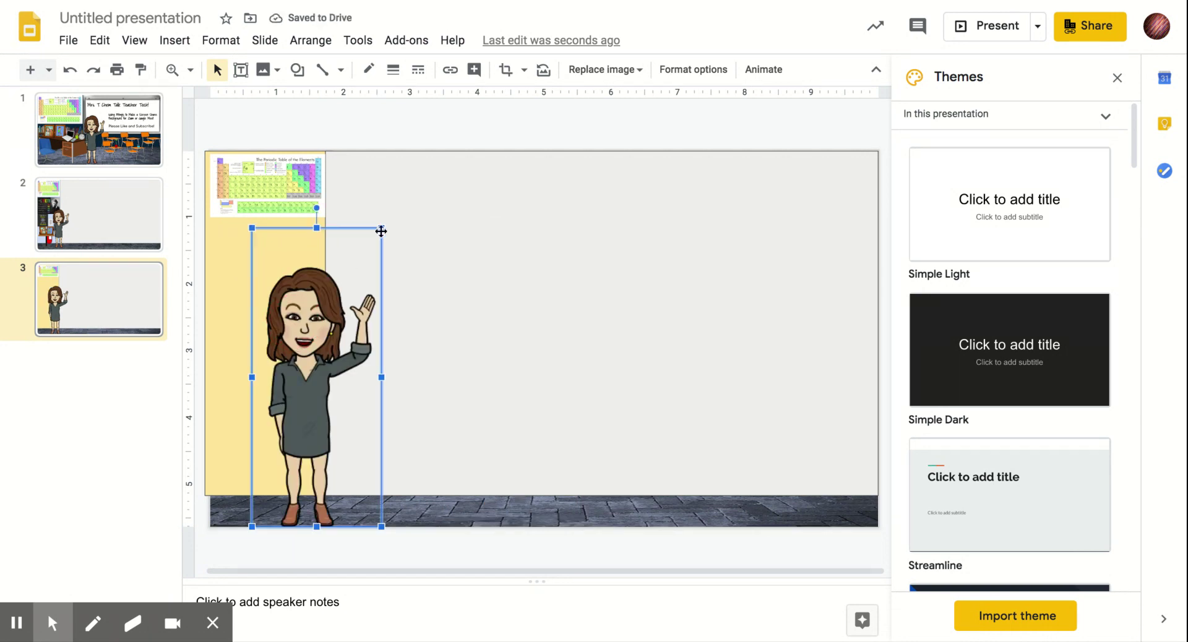
drag(381, 228, 367, 262)
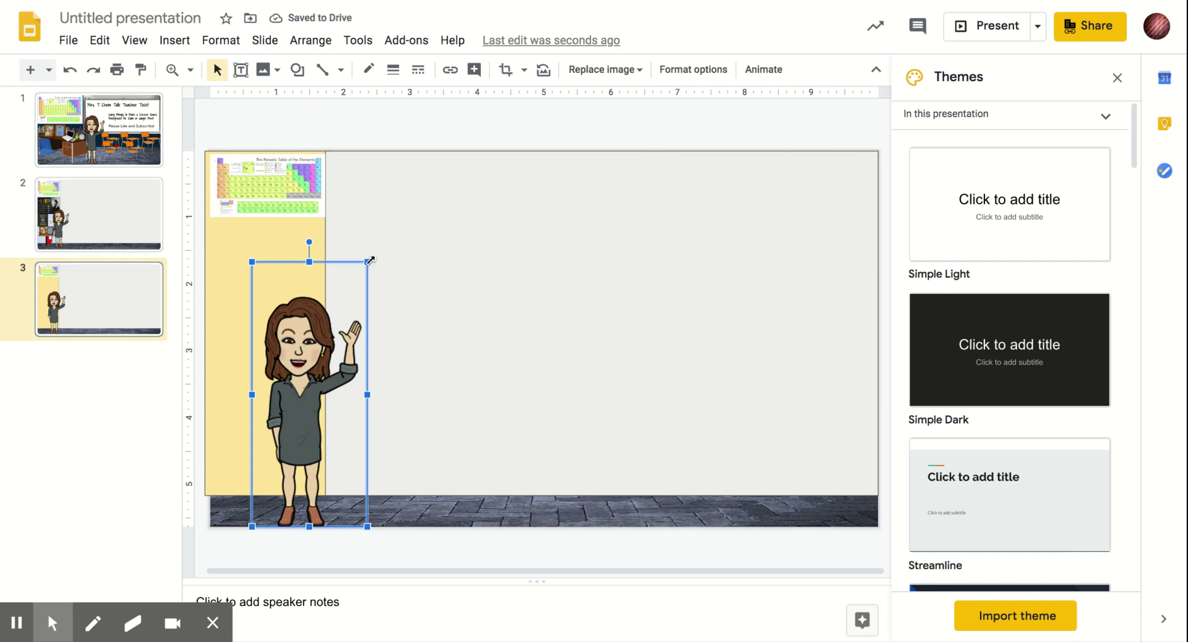
drag(369, 261, 354, 292)
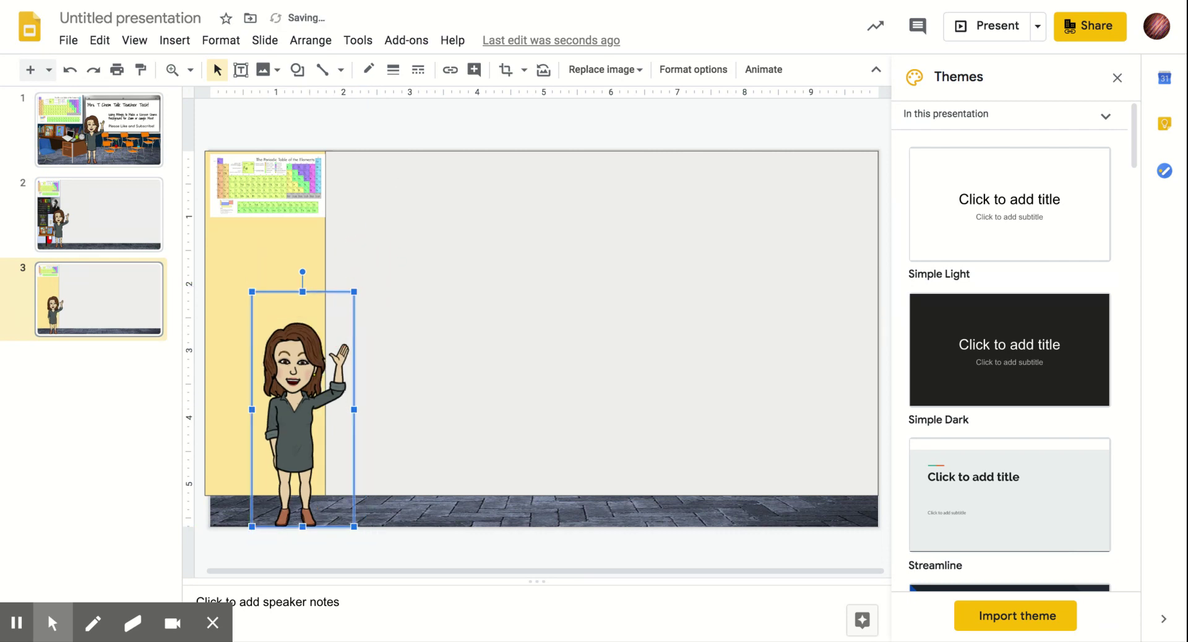
drag(309, 349, 449, 350)
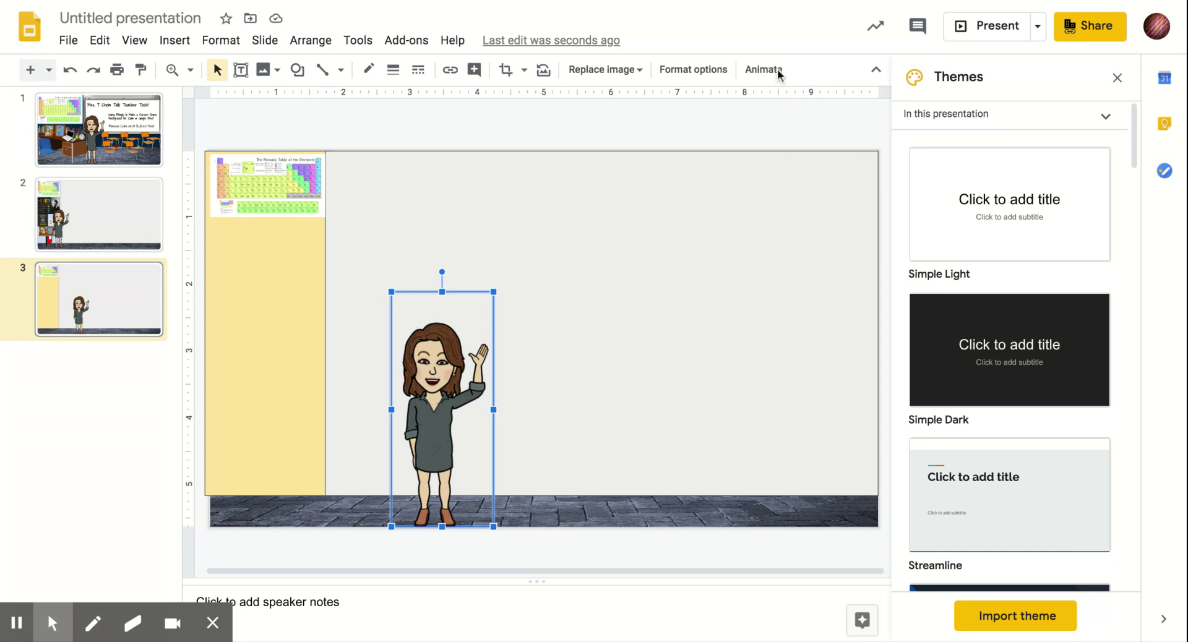
click(1117, 77)
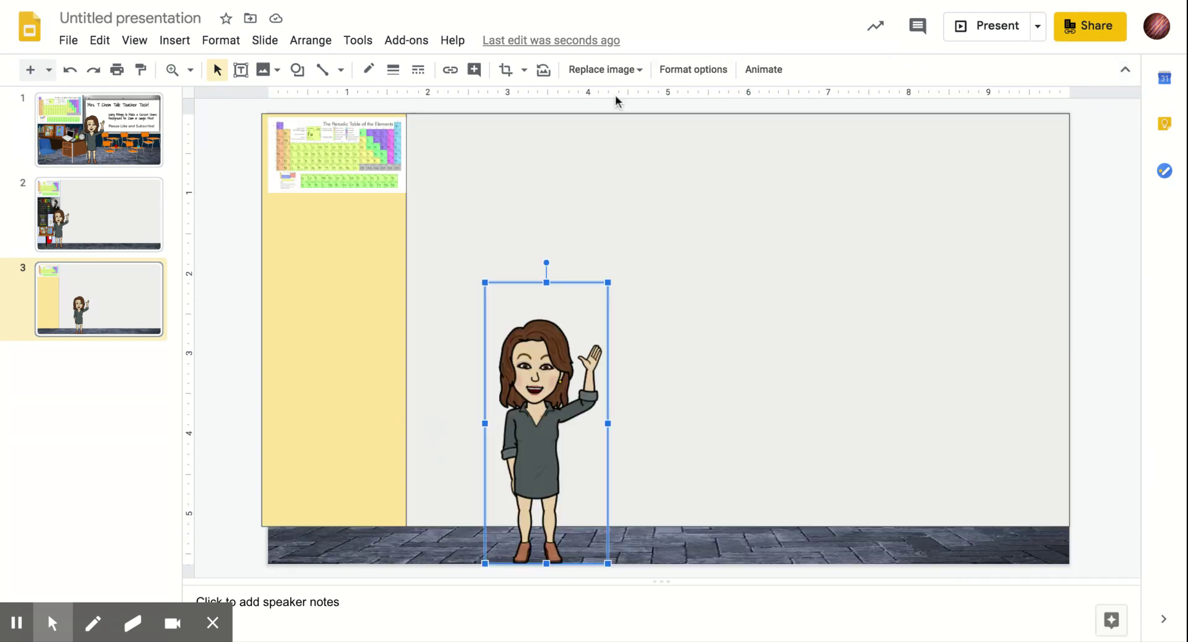
click(175, 42)
mouse_move(331, 71)
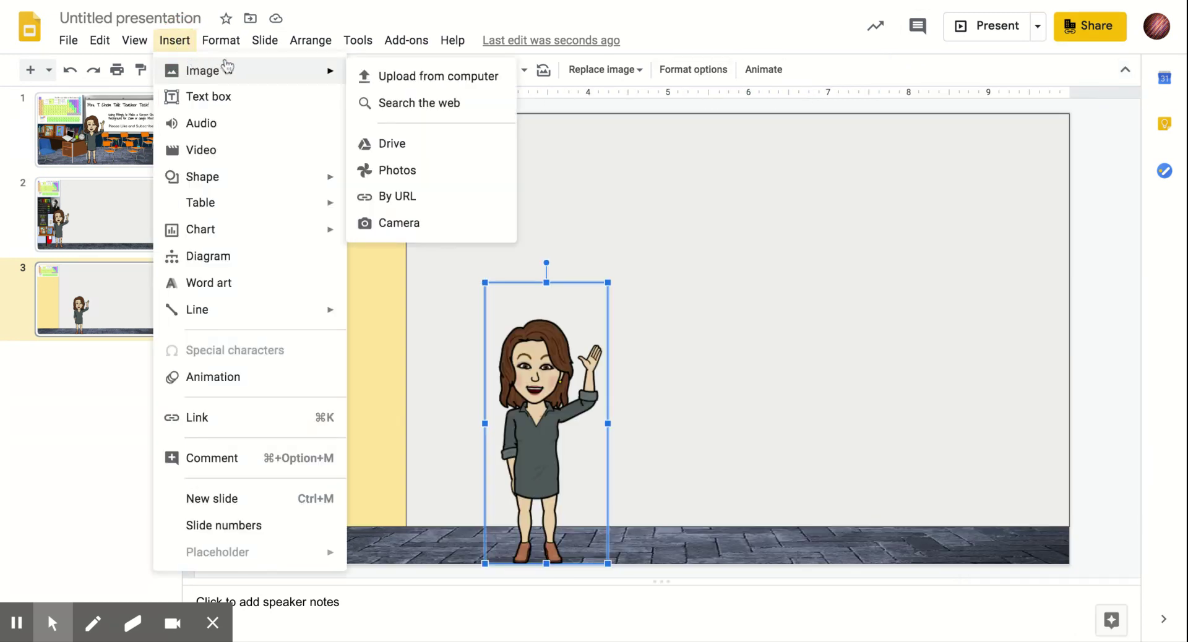
click(396, 103)
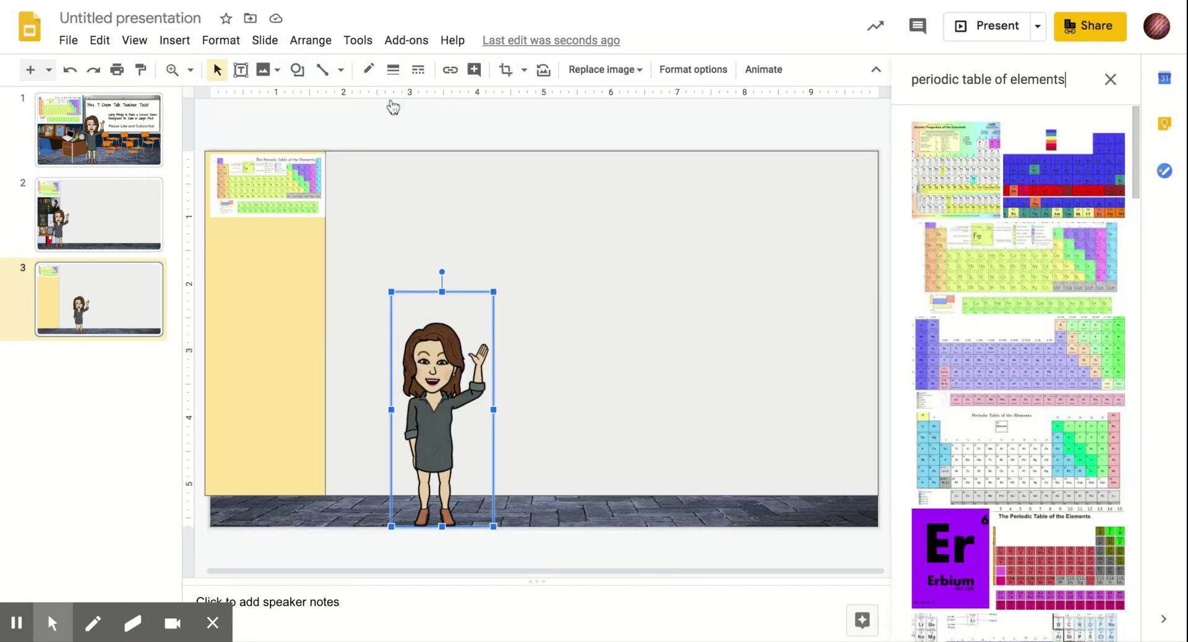
click(955, 78)
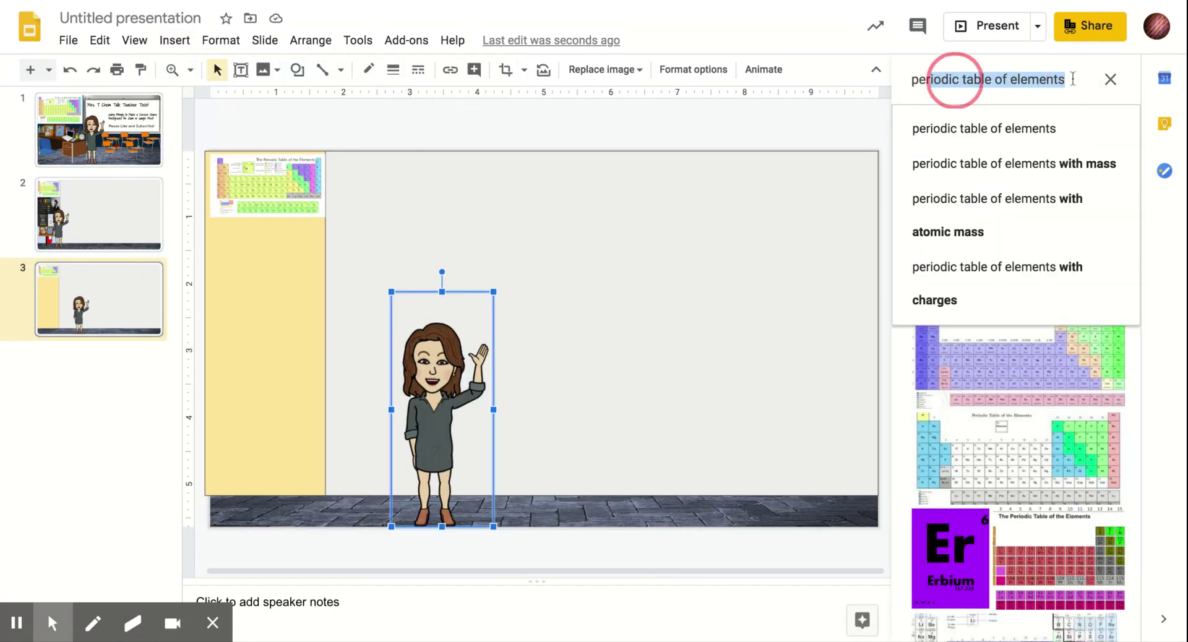
click(849, 88)
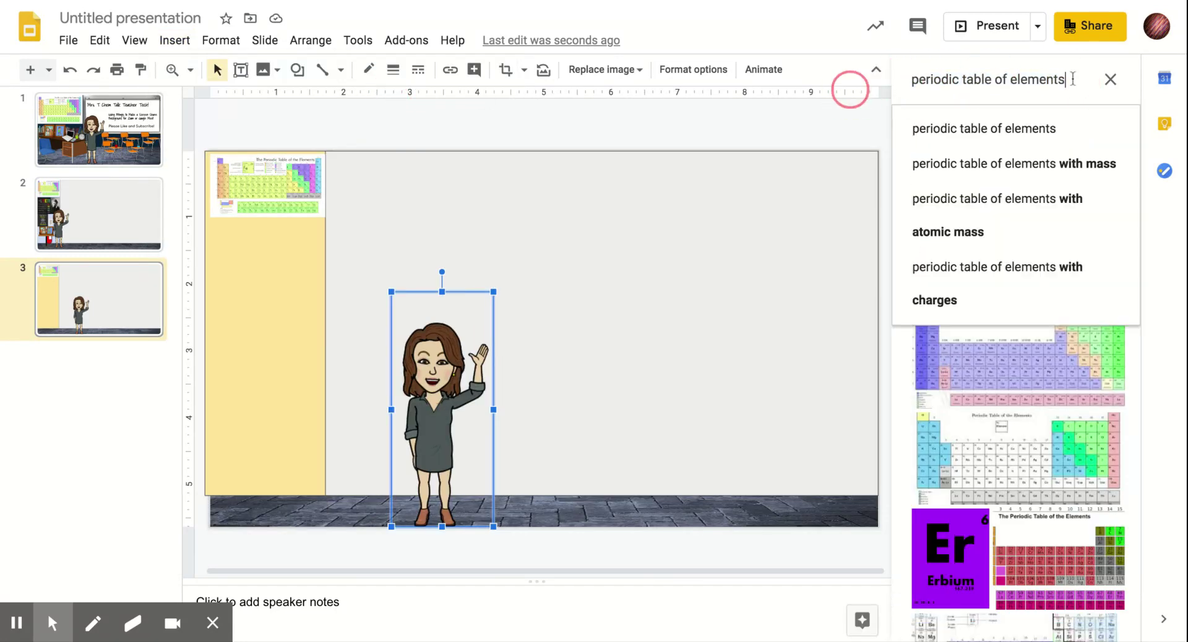
click(1111, 80)
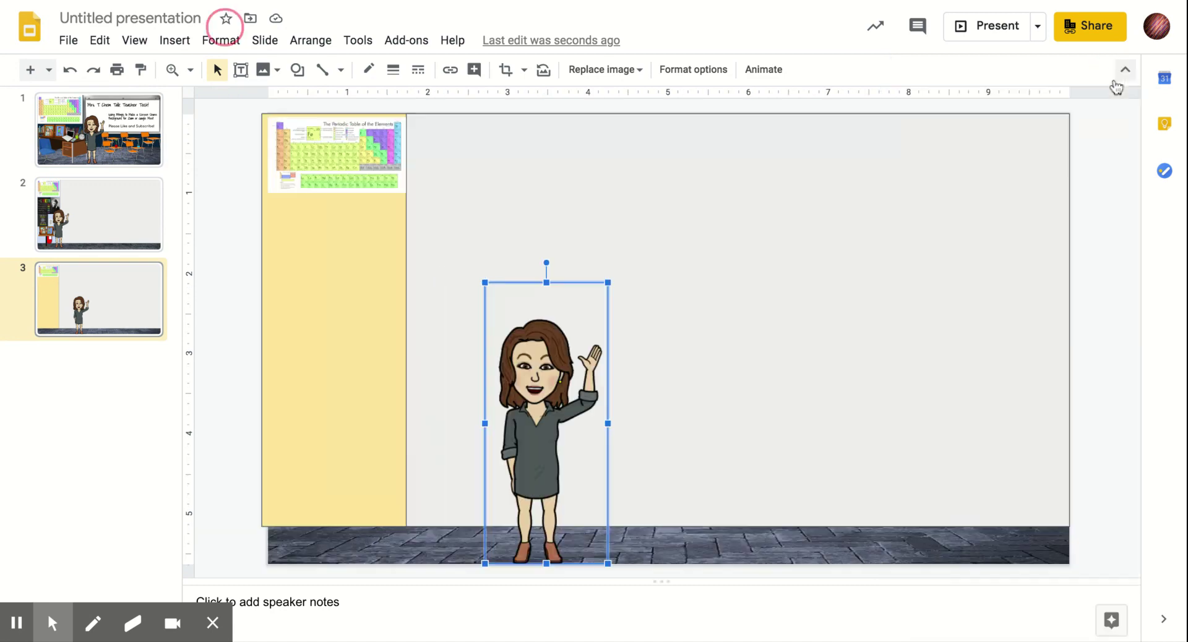
- Search the web for images of "transparent fire extinguisher" in place of the previous periodic table query
click(174, 40)
mouse_move(263, 80)
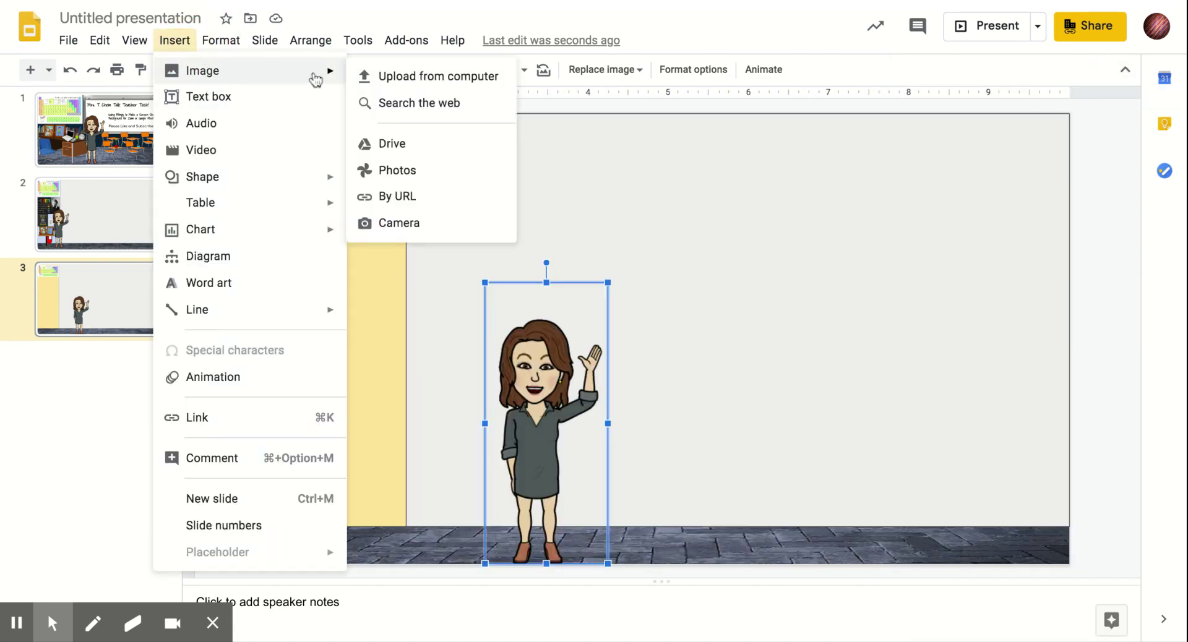
click(416, 103)
click(984, 96)
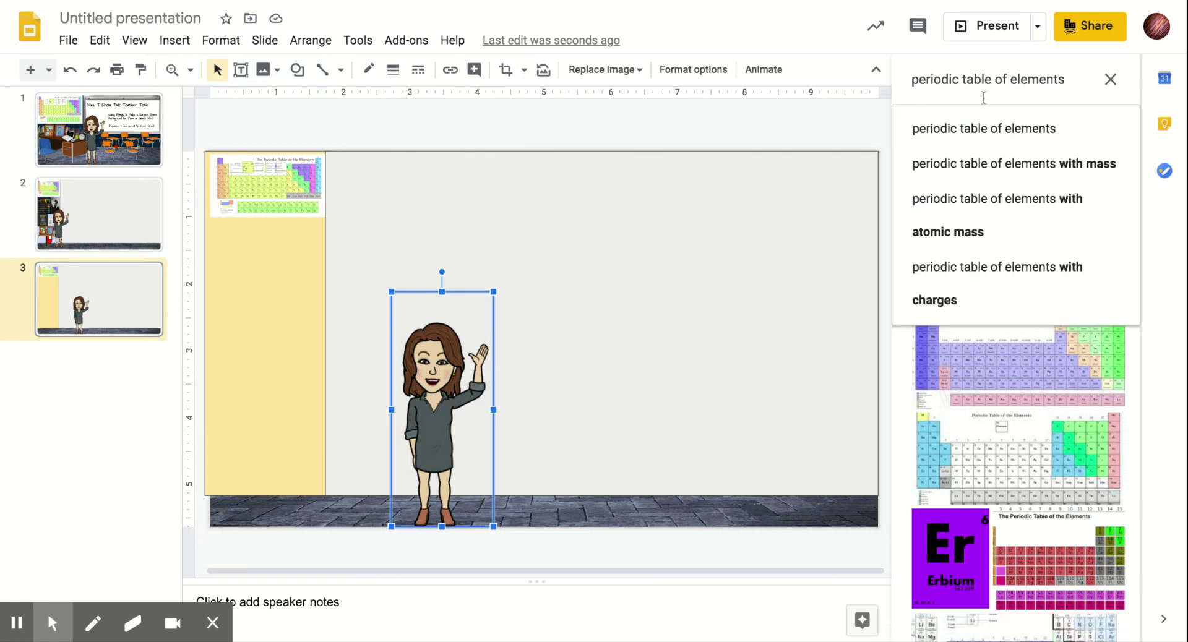
key(BackSpace)
key(BackSpace)
key(BackSpace)
key(BackSpace)
key(BackSpace)
key(BackSpace)
key(BackSpace)
key(BackSpace)
key(BackSpace)
key(BackSpace)
key(BackSpace)
key(BackSpace)
key(BackSpace)
key(BackSpace)
key(BackSpace)
key(BackSpace)
key(BackSpace)
key(BackSpace)
key(BackSpace)
key(BackSpace)
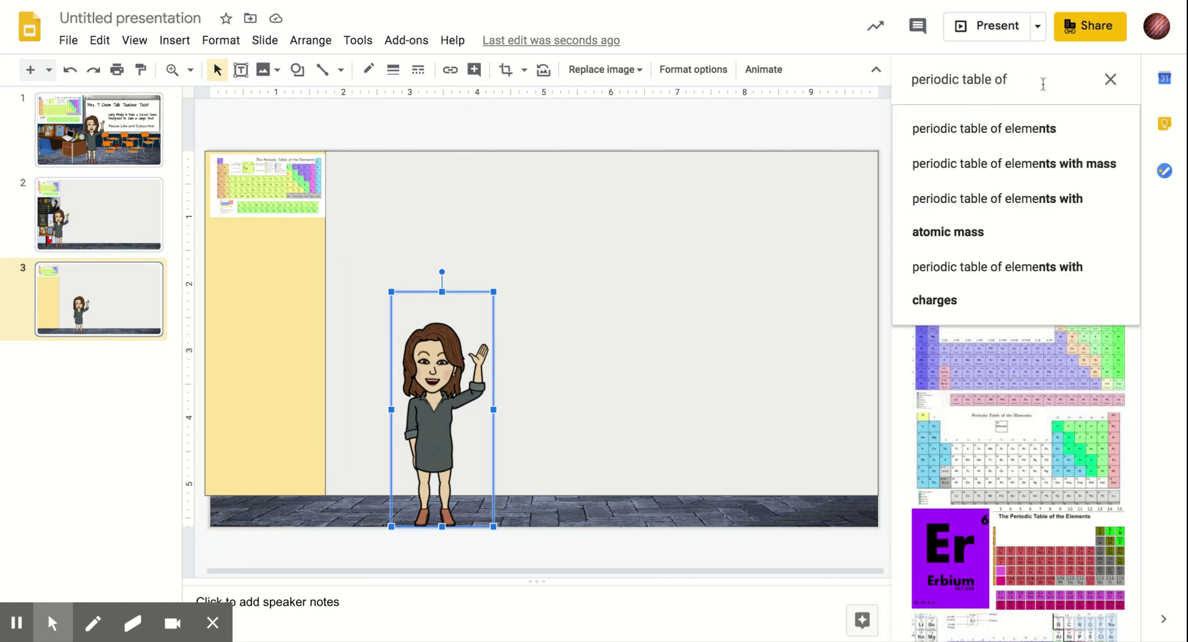
key(BackSpace)
key(BackSpace)
key(BackSpace)
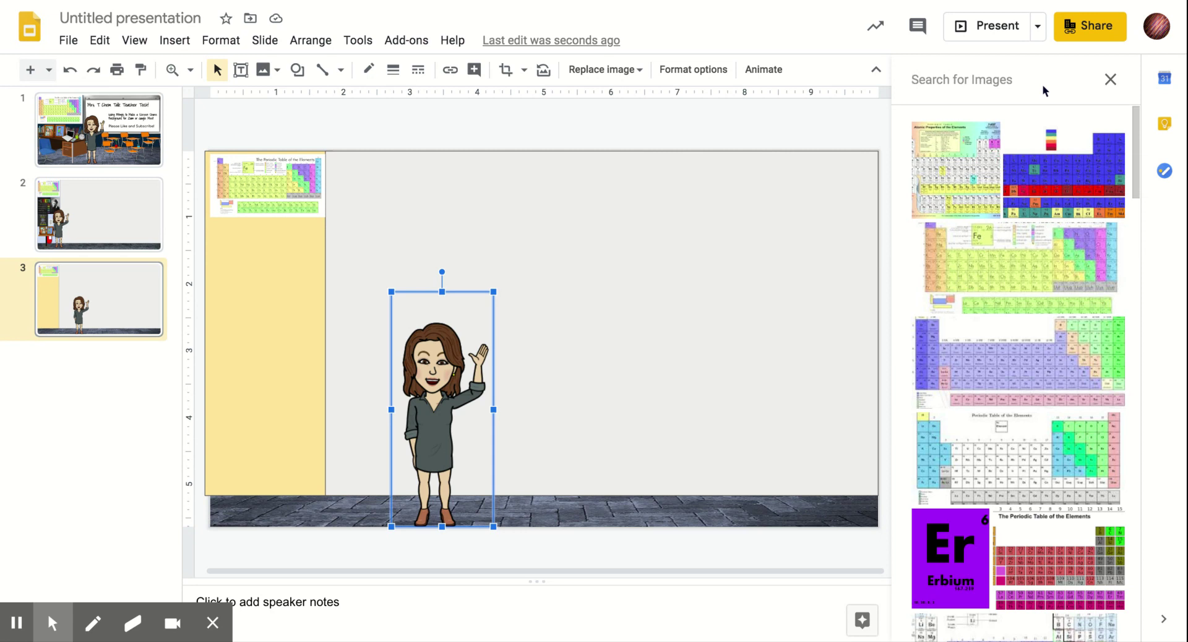
text(t)
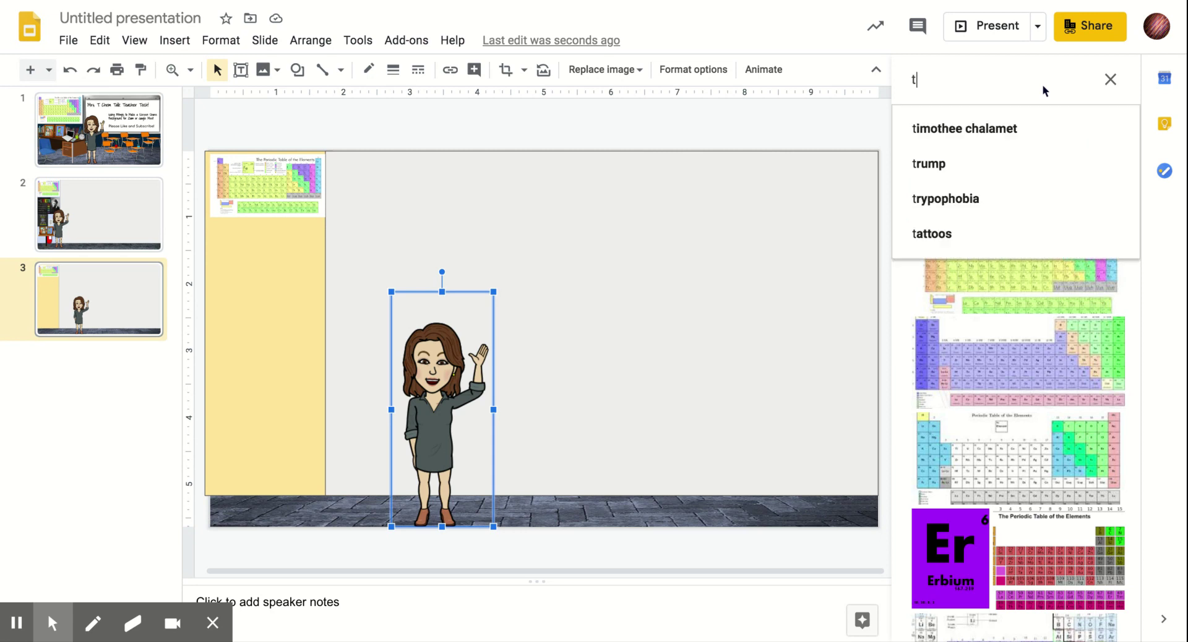
text(ransparent)
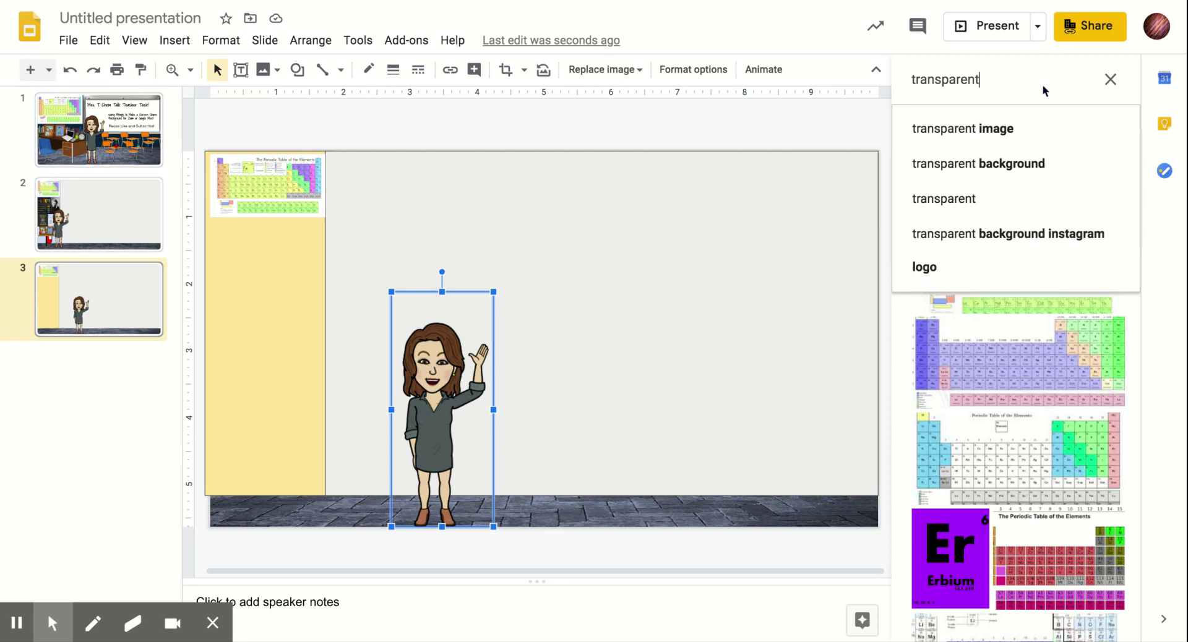
text( first)
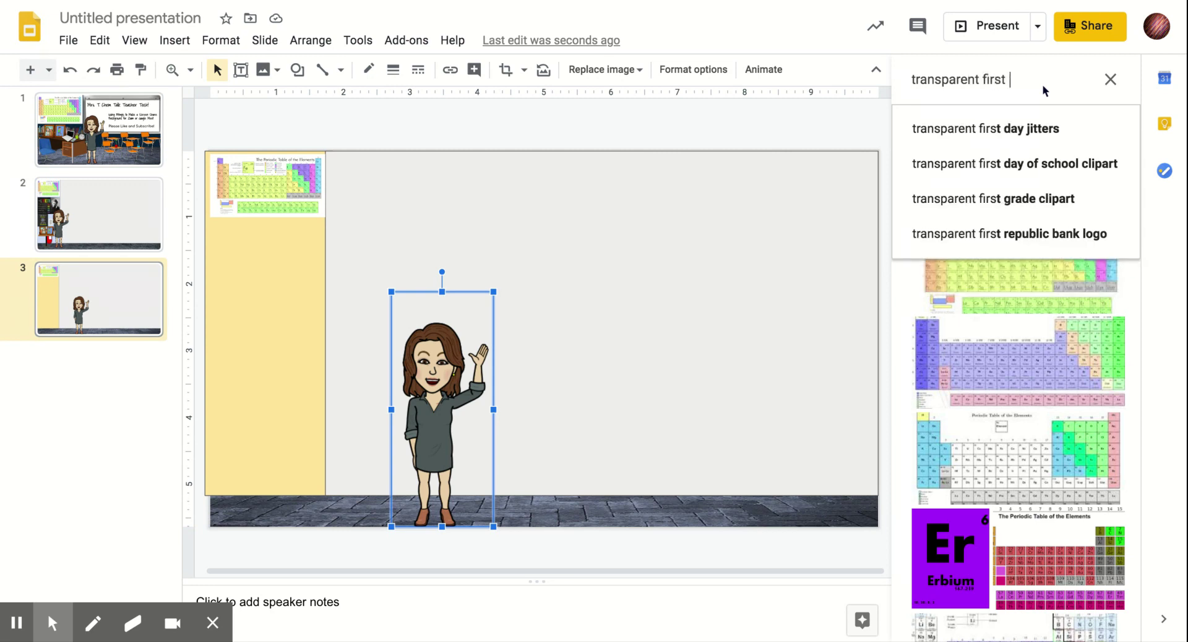
key(BackSpace)
key(BackSpace)
key(BackSpace)
text(e )
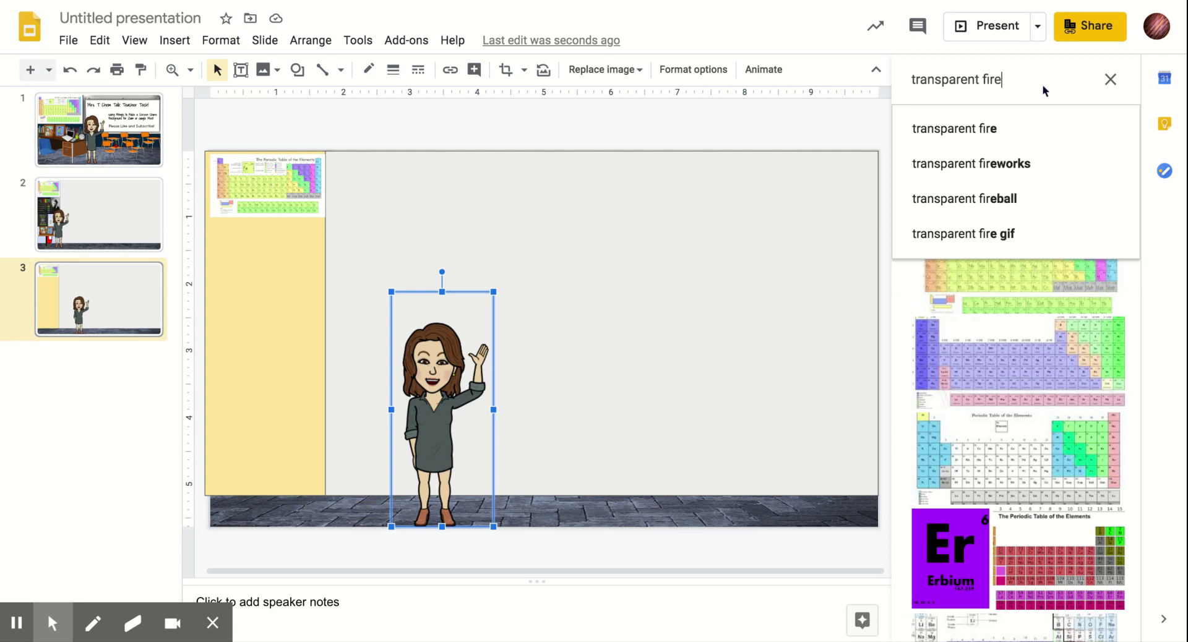
text(ex)
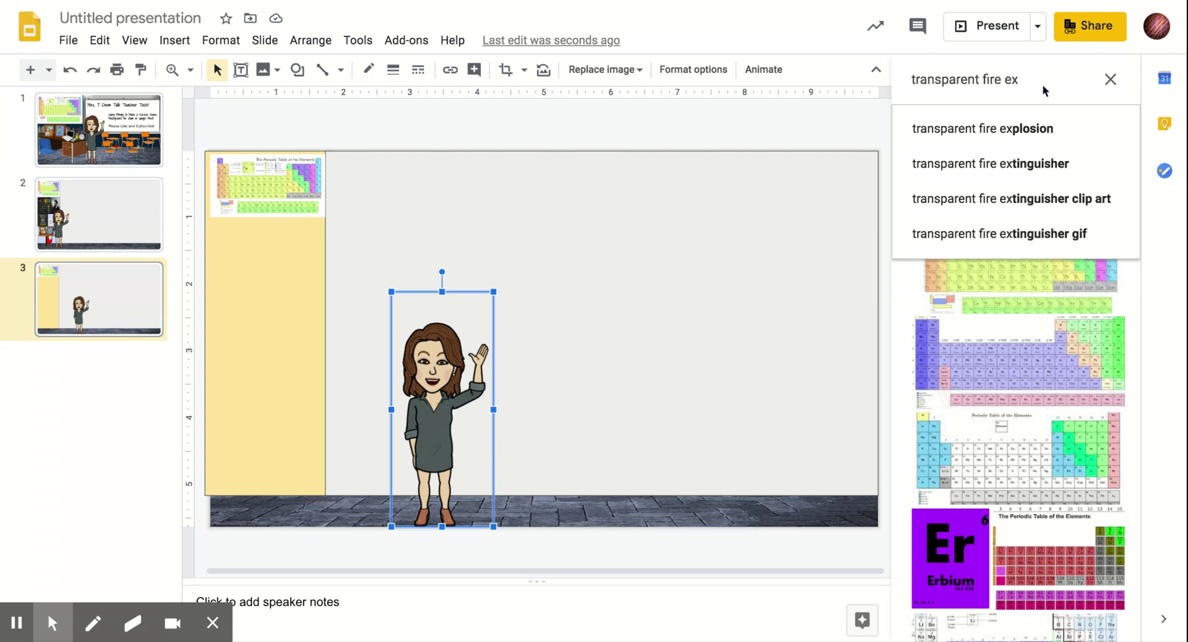
click(1039, 167)
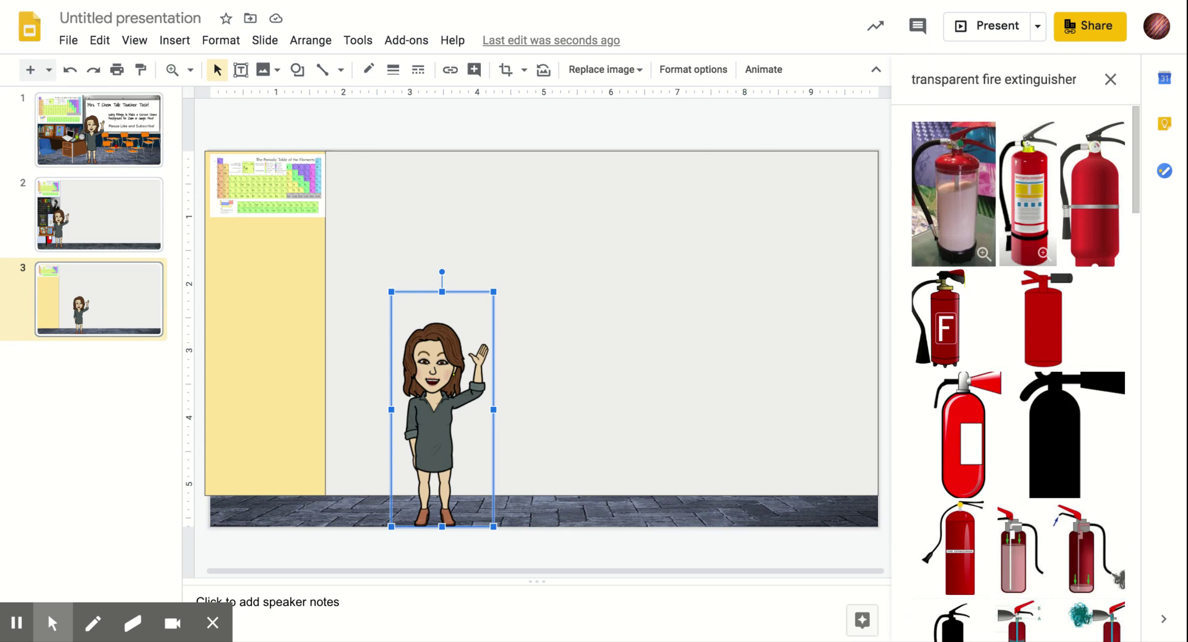
- Insert the plain red fire extinguisher with the dark nozzle on the slide and crop the blank space off both its sides
click(1046, 319)
drag(1045, 319, 632, 343)
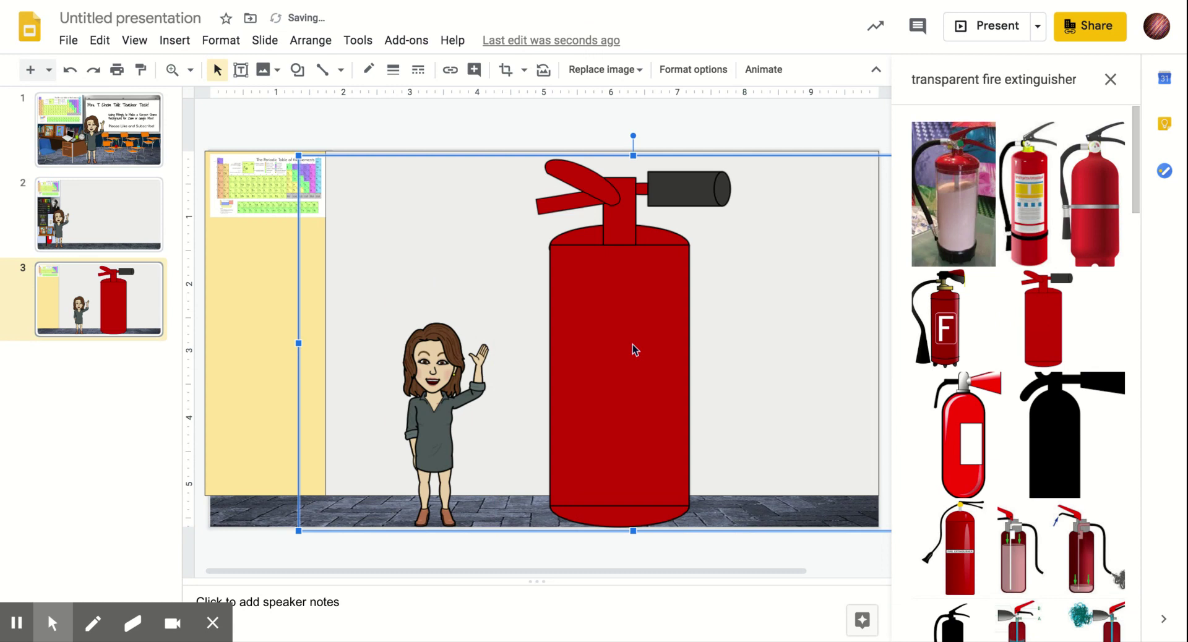
double_click(612, 318)
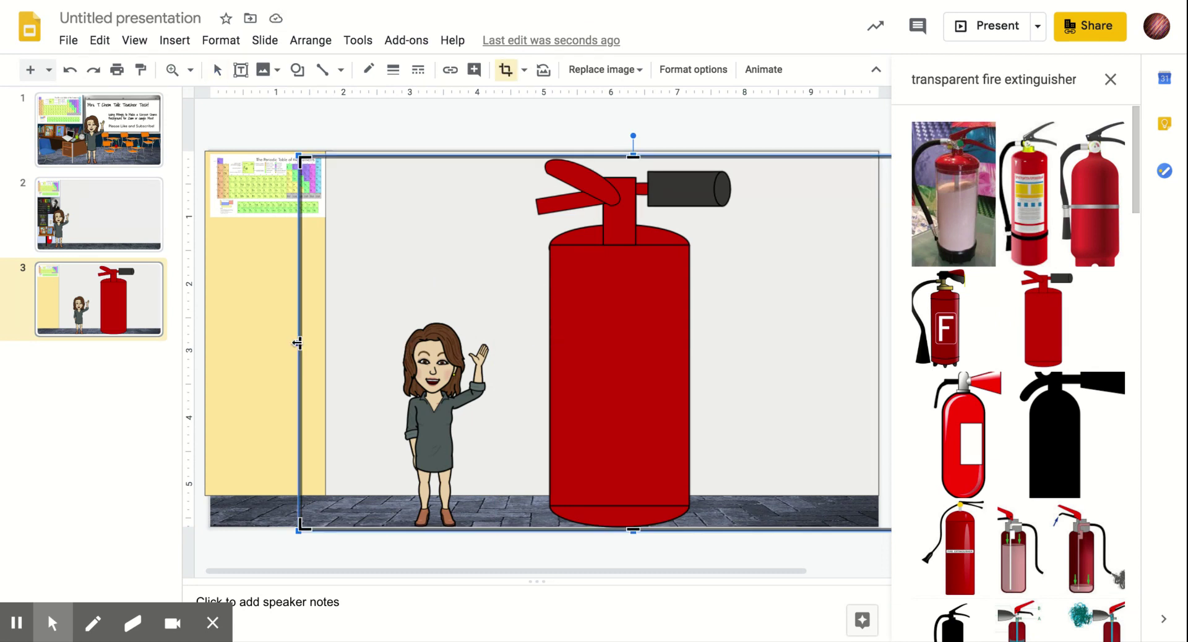
drag(299, 343, 524, 344)
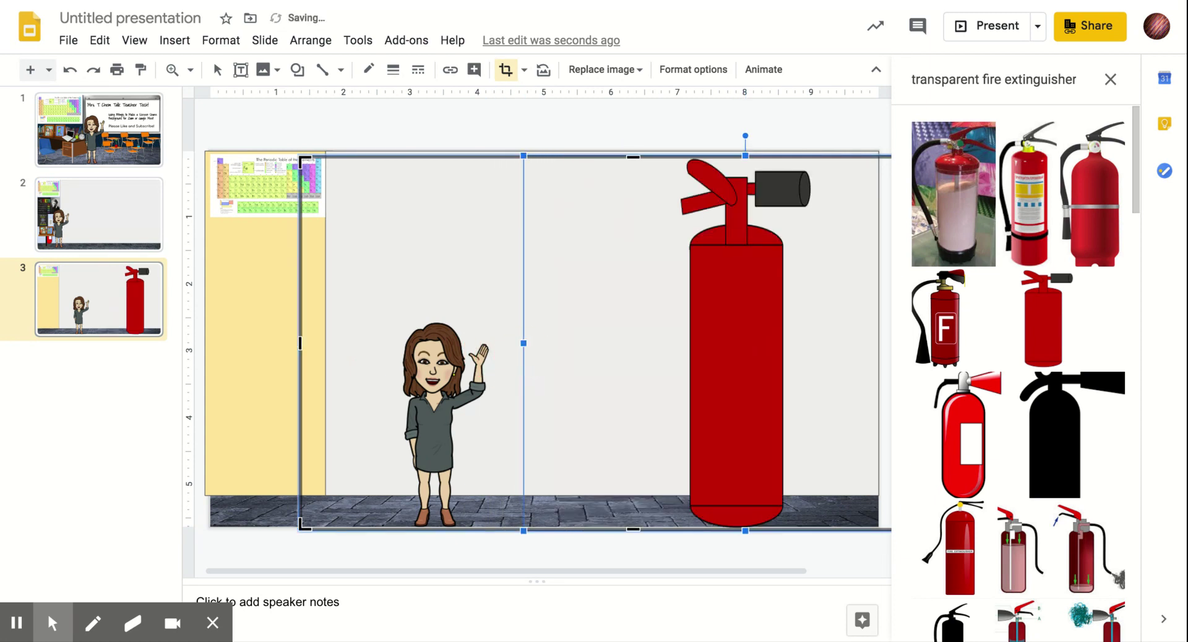
click(70, 69)
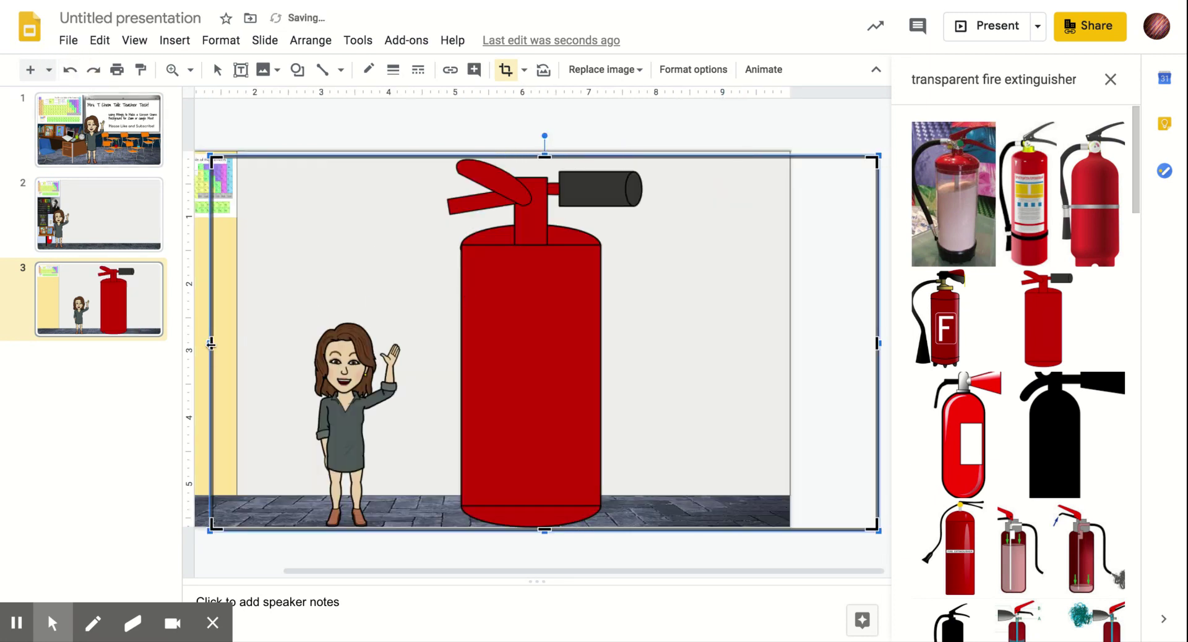
drag(211, 344, 438, 355)
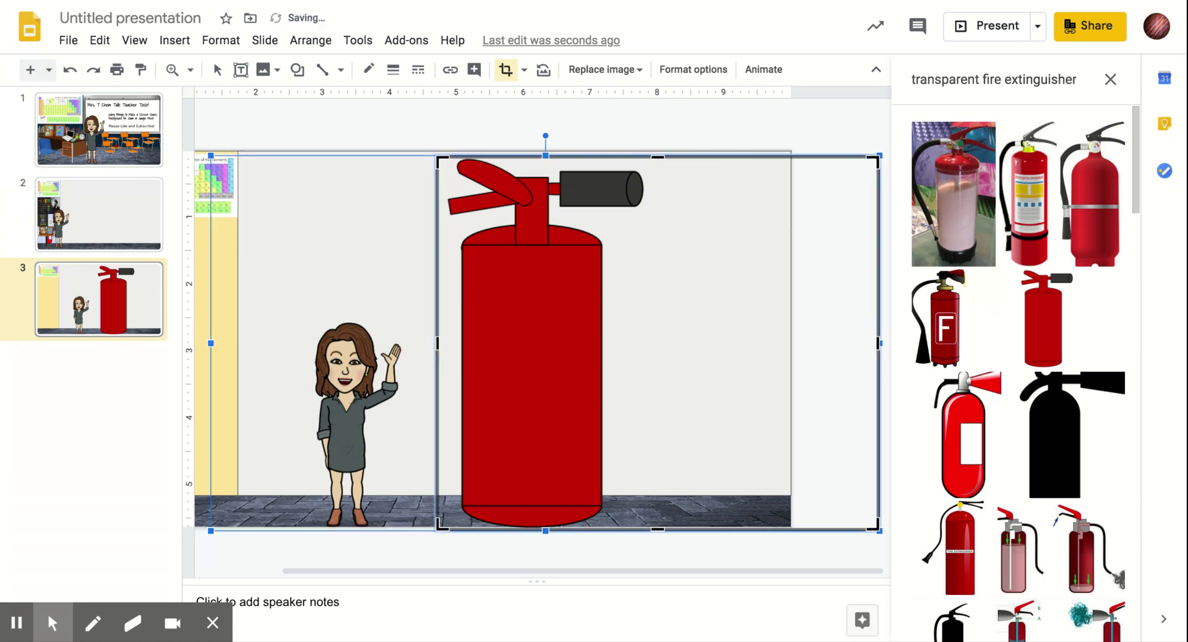
click(771, 355)
double_click(737, 382)
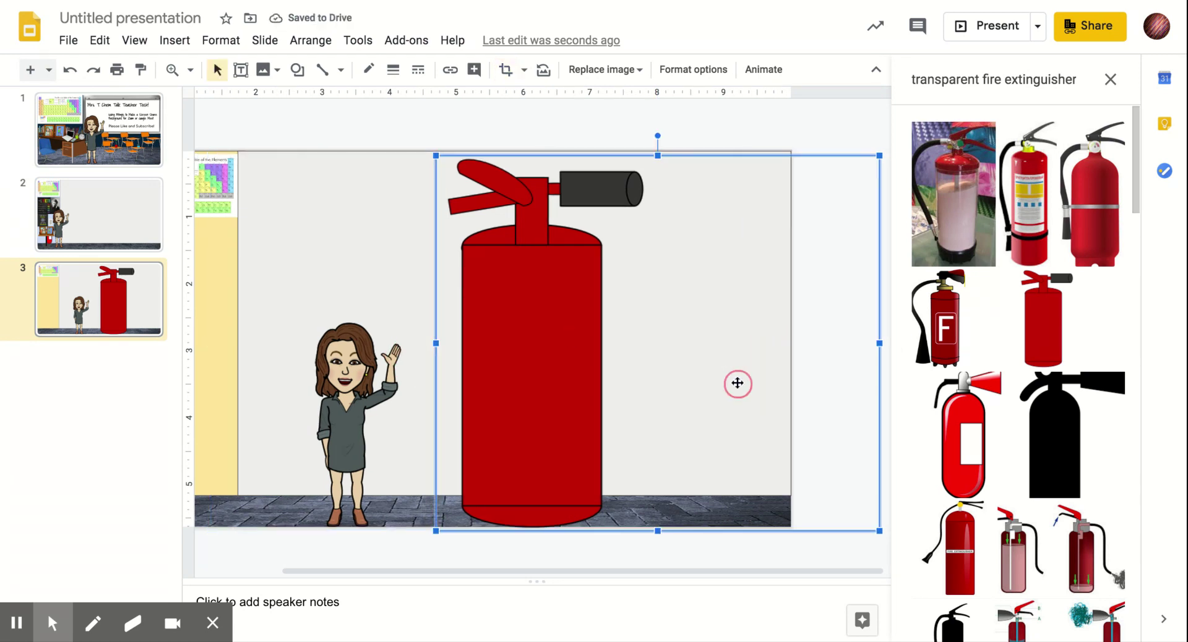
drag(879, 343, 660, 317)
click(746, 137)
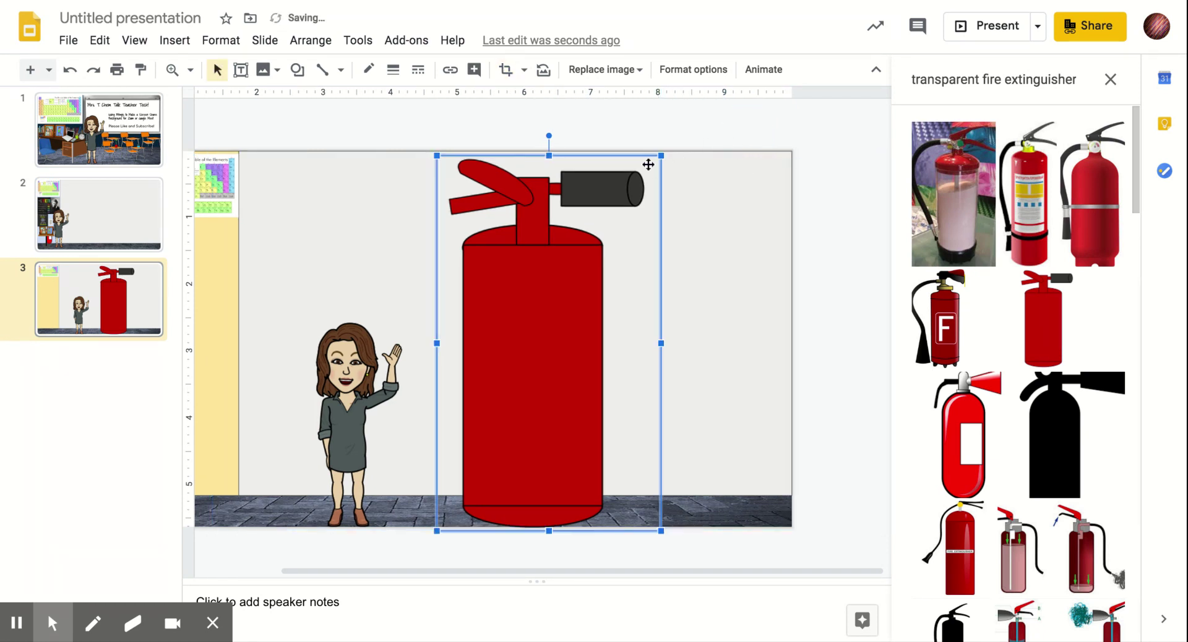
- Shrink the fire extinguisher and place it low on the yellow panel, near the panel's left edge
drag(661, 155, 482, 454)
drag(468, 500, 227, 440)
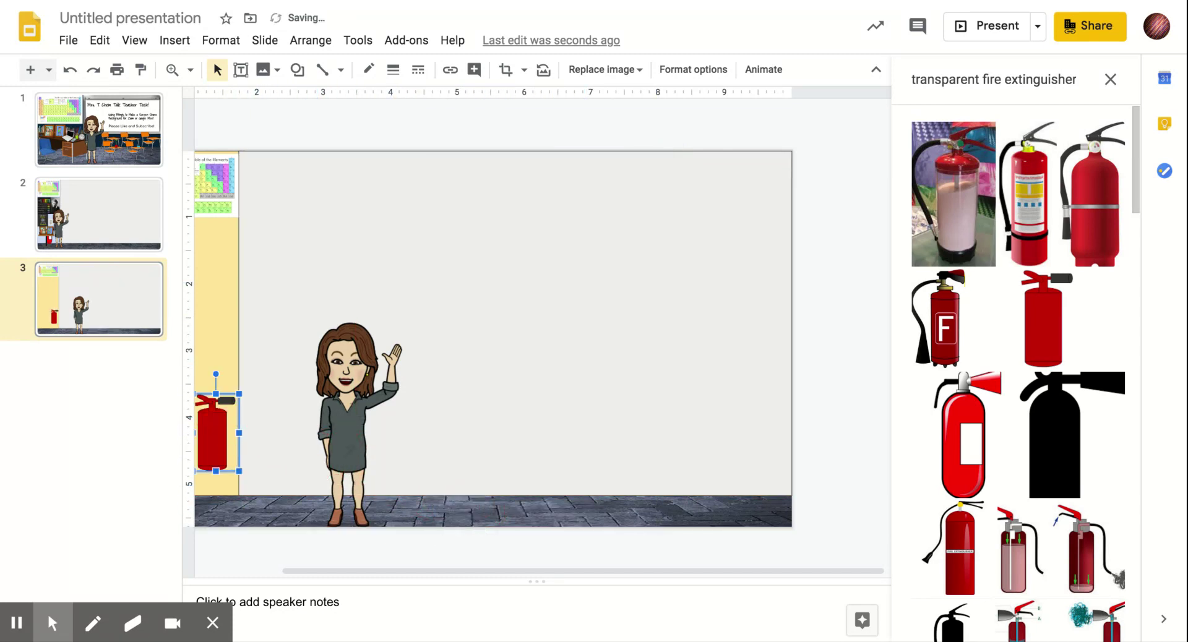
click(1110, 79)
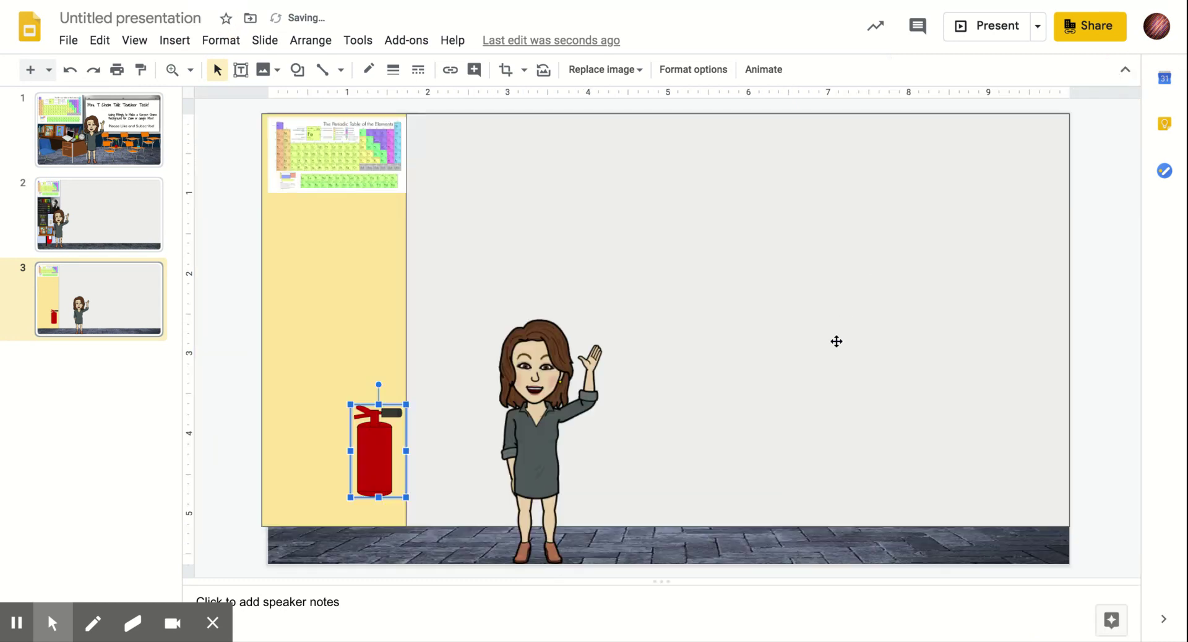
drag(384, 470, 308, 467)
click(322, 330)
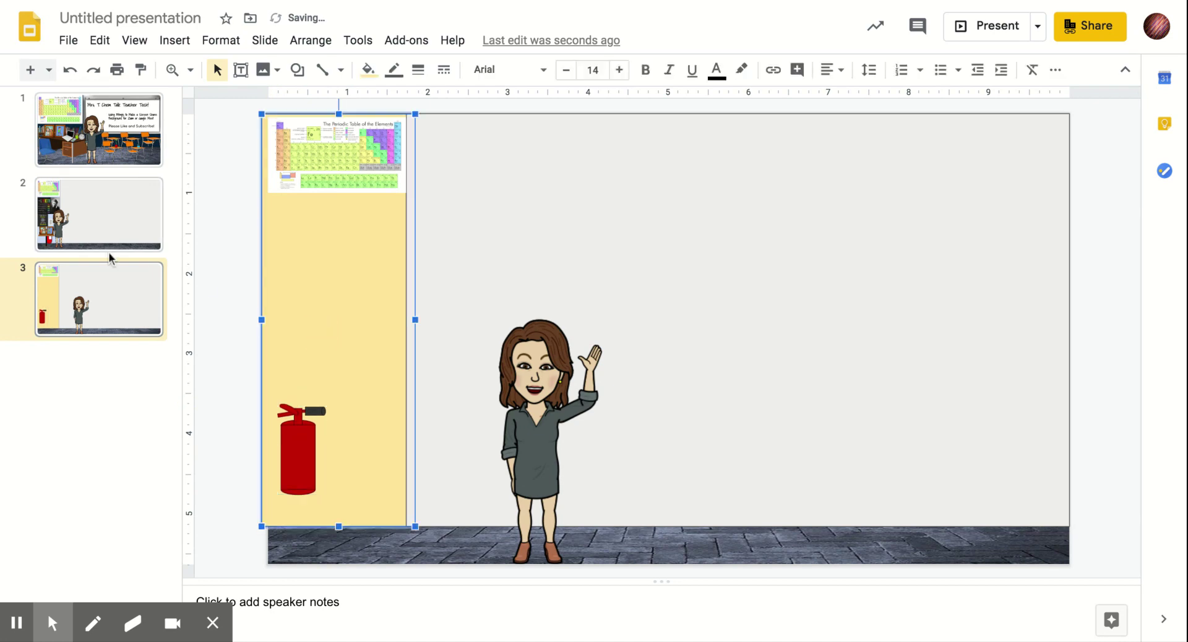
- Try to copy the framed hot dog picture from slide 1 onto the yellow panel of slide 3, removing the pasted label
click(101, 228)
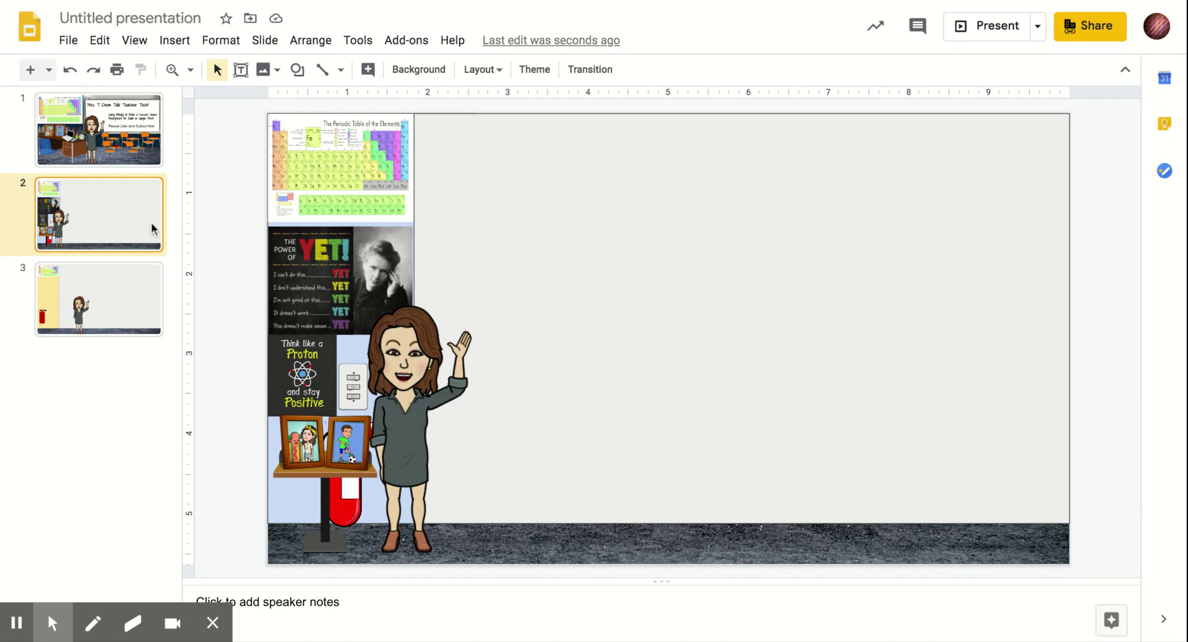
click(105, 131)
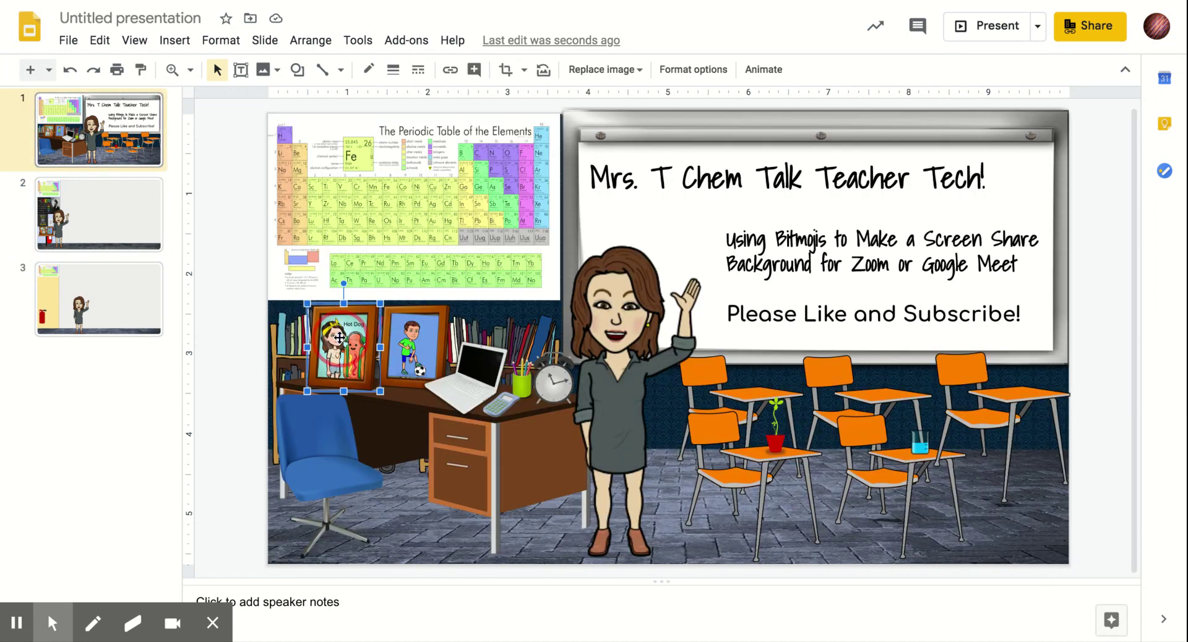
click(294, 314)
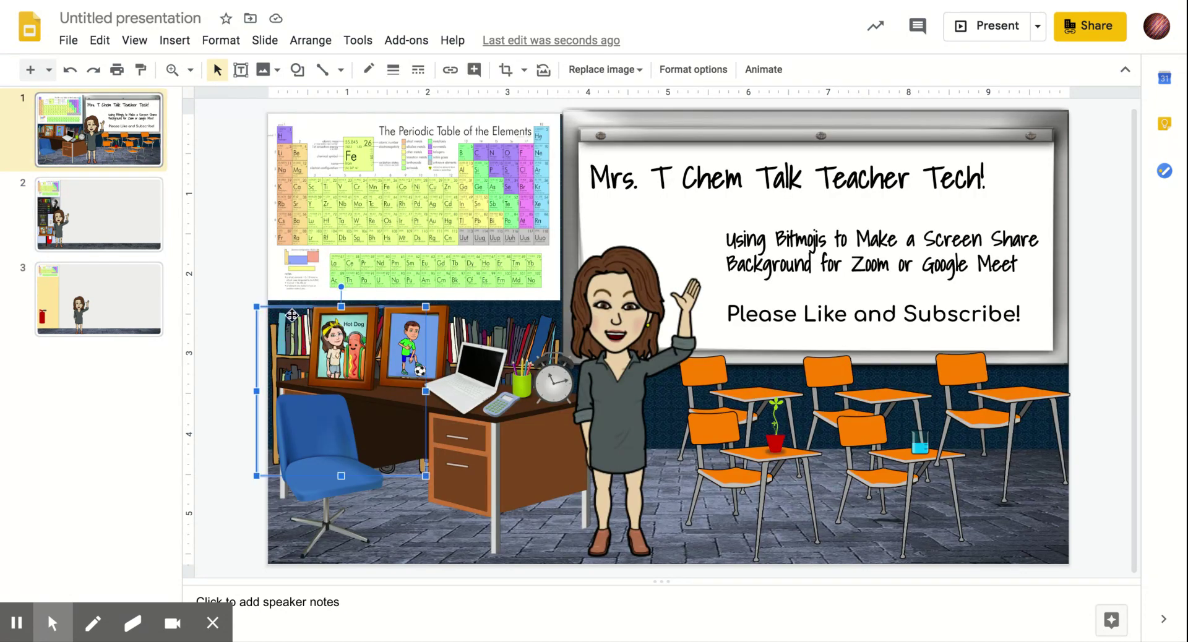
click(409, 518)
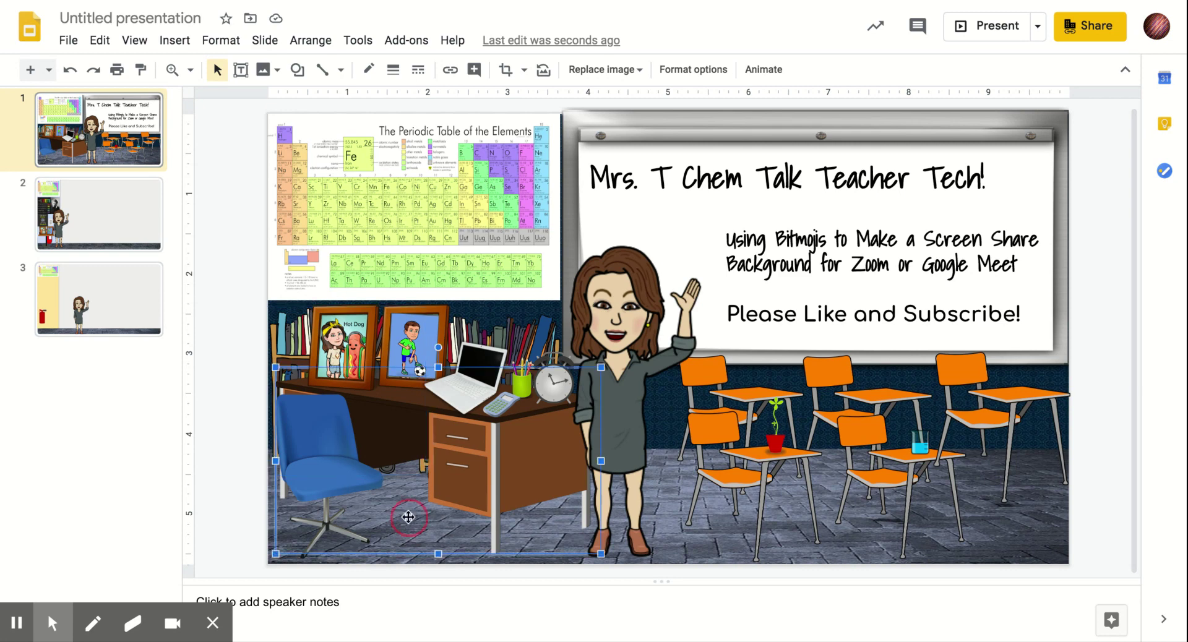
click(312, 317)
drag(340, 317, 314, 316)
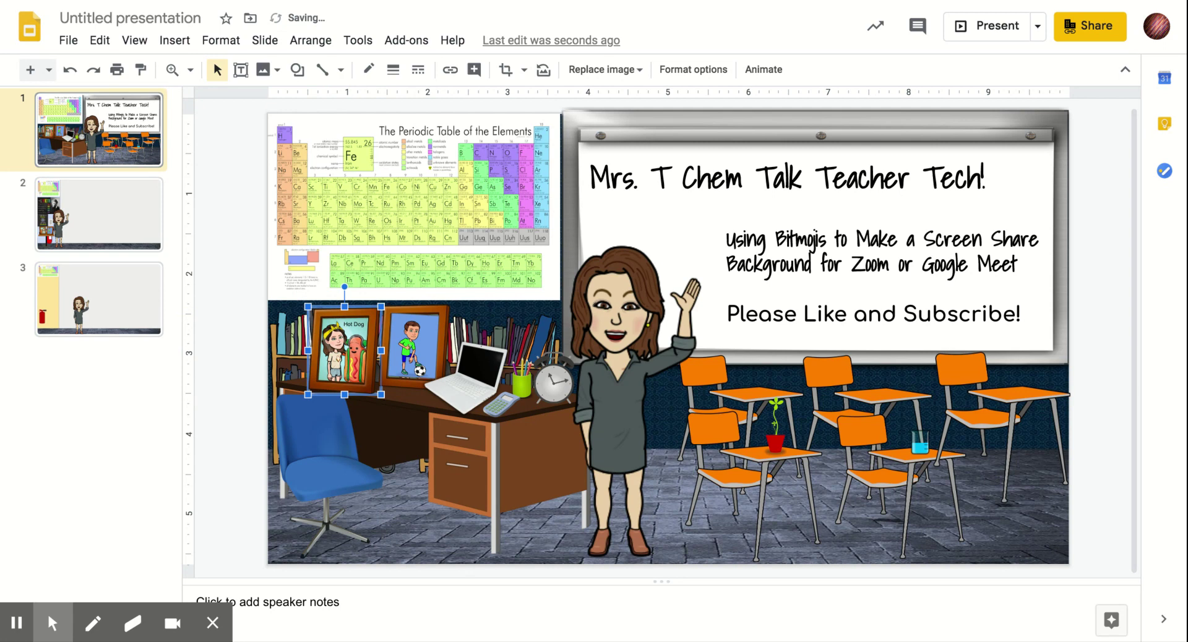
right_click(340, 328)
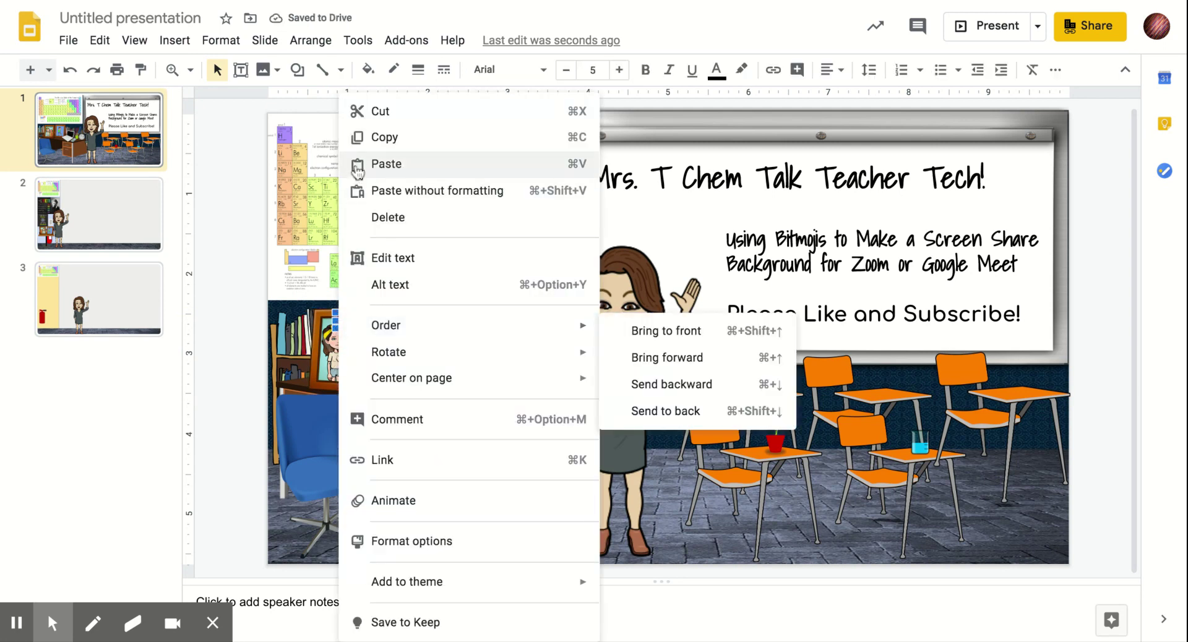
click(355, 132)
click(99, 303)
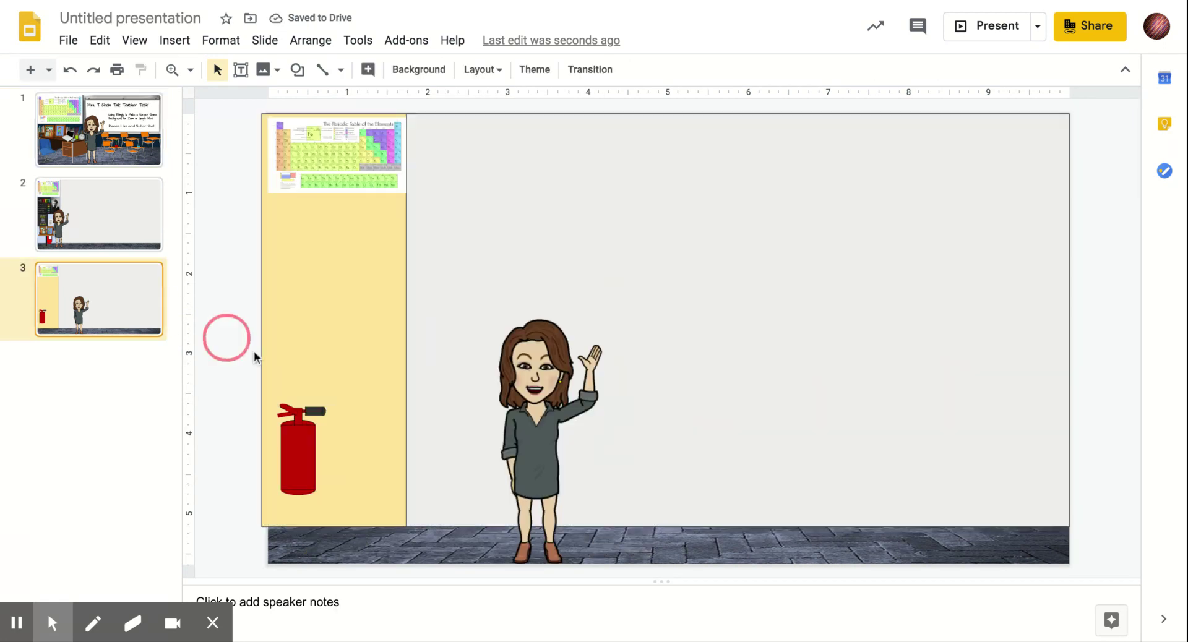
click(299, 372)
key(ctrl+v)
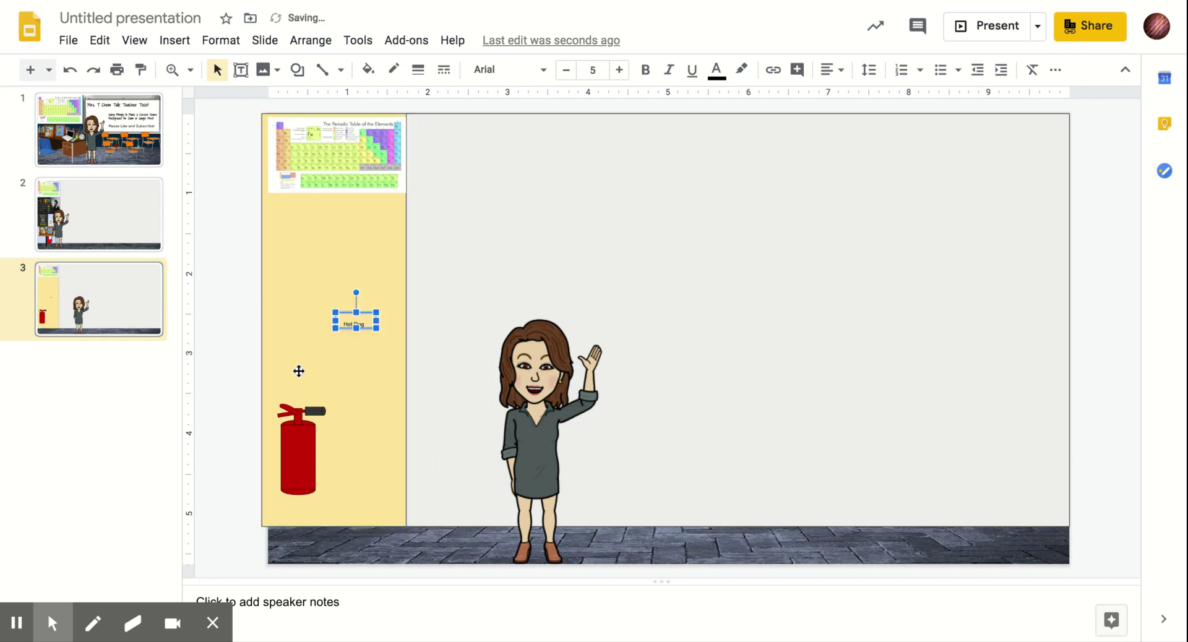
key(Delete)
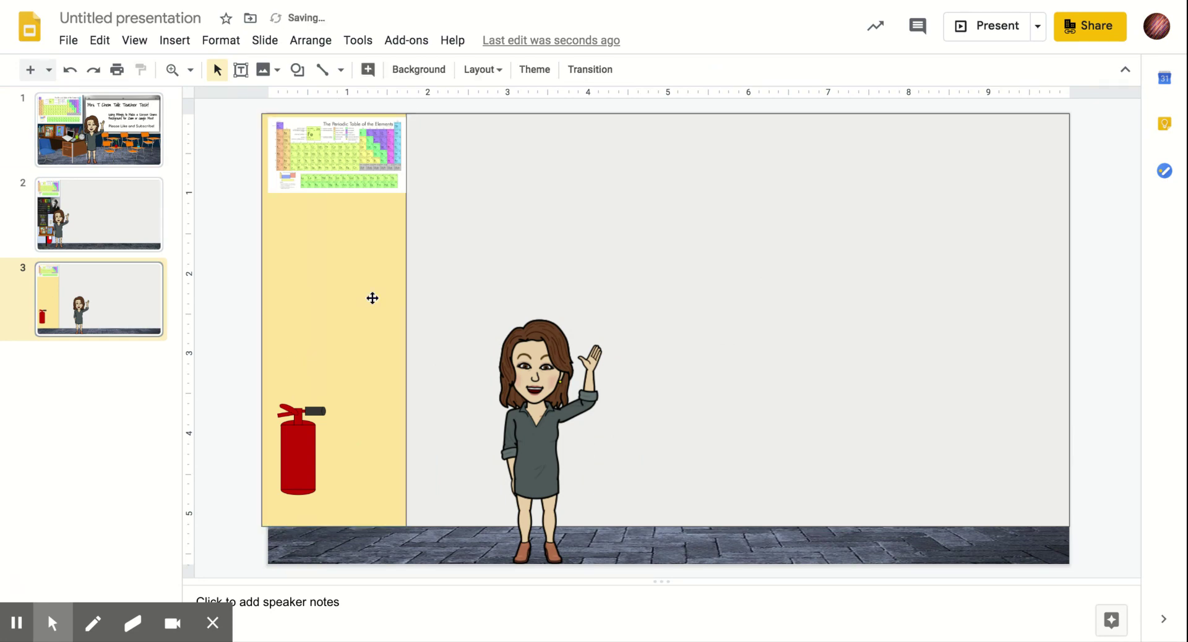
click(118, 146)
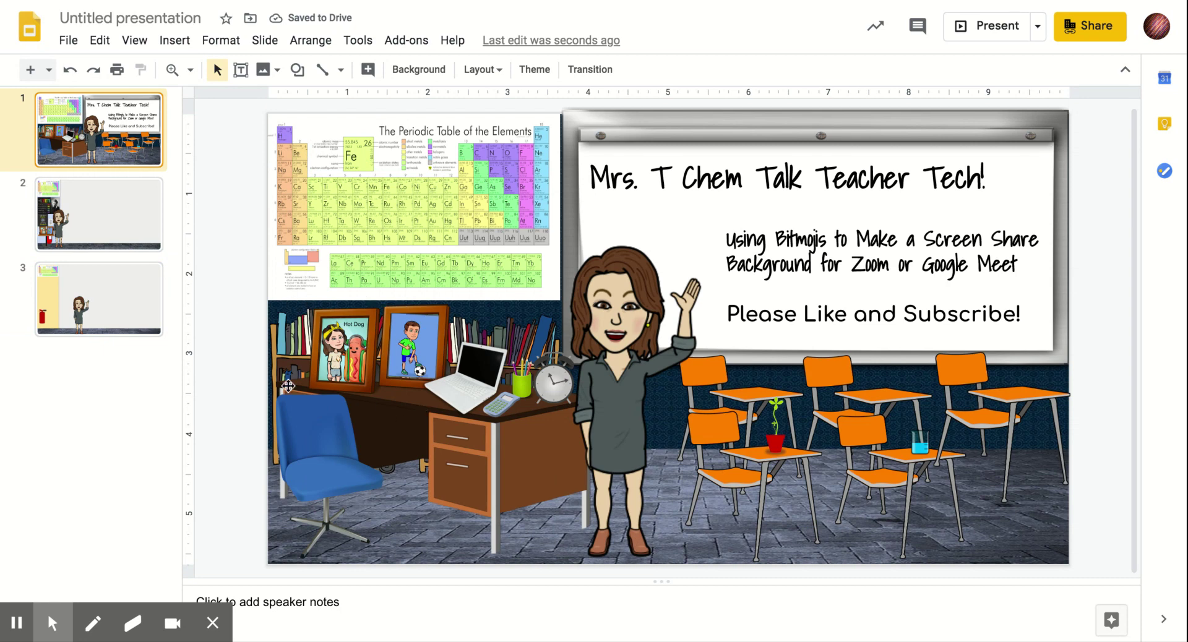
click(74, 224)
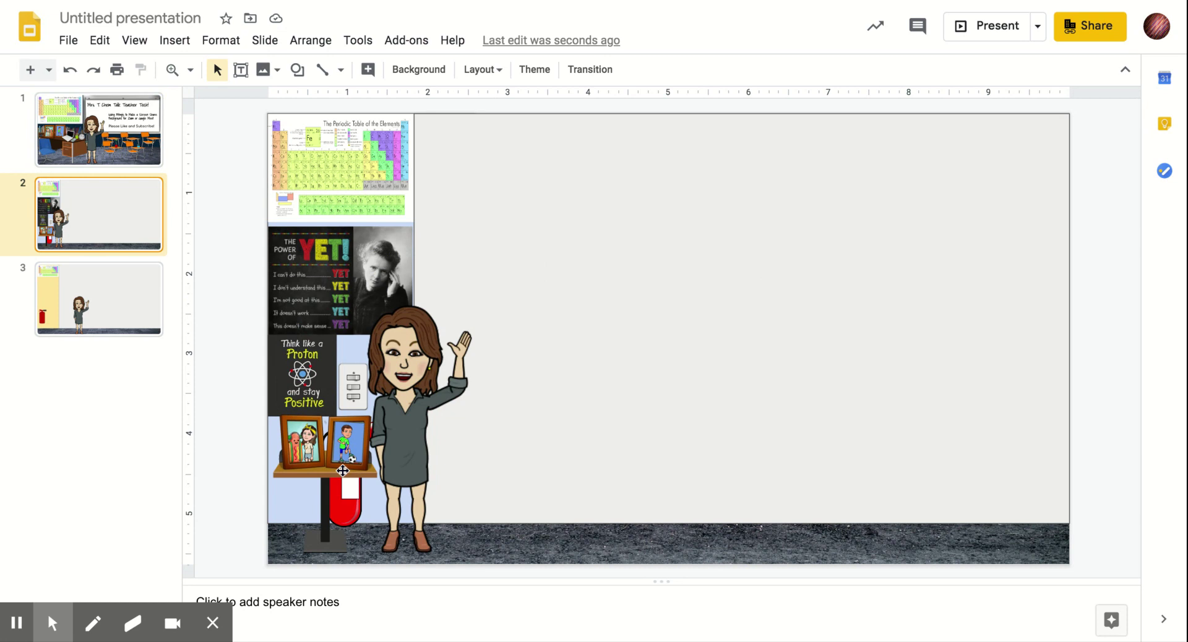
click(131, 286)
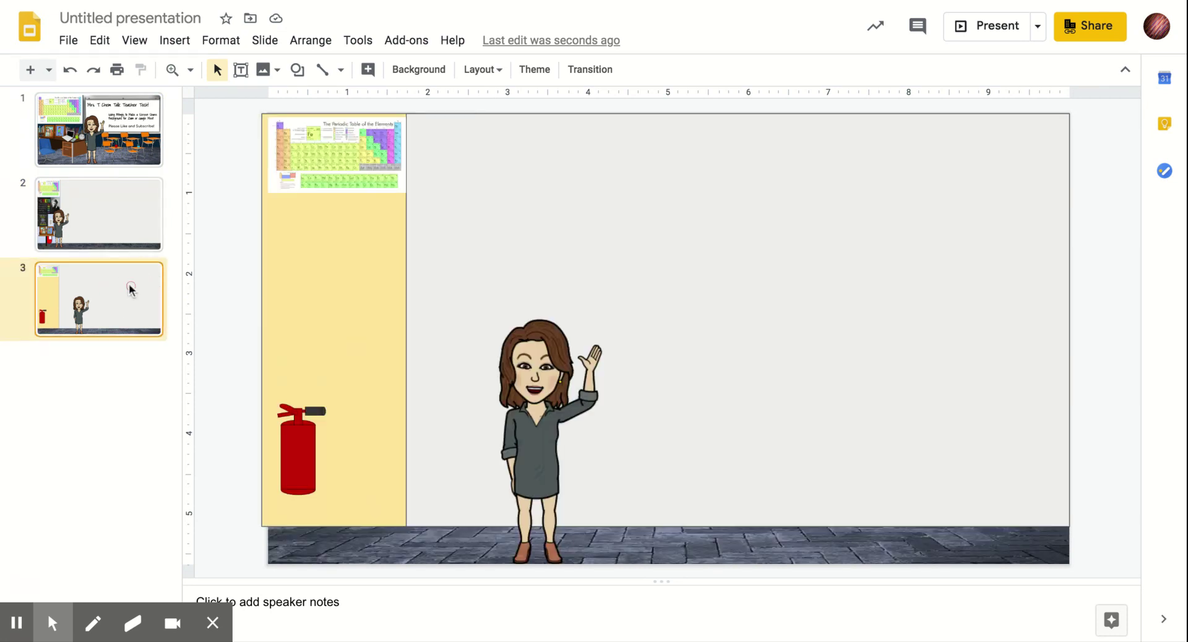
- Move the Bitmoji teacher onto the lower part of the yellow panel and bring it forward, in front of the fire extinguisher
click(544, 407)
drag(543, 407, 339, 390)
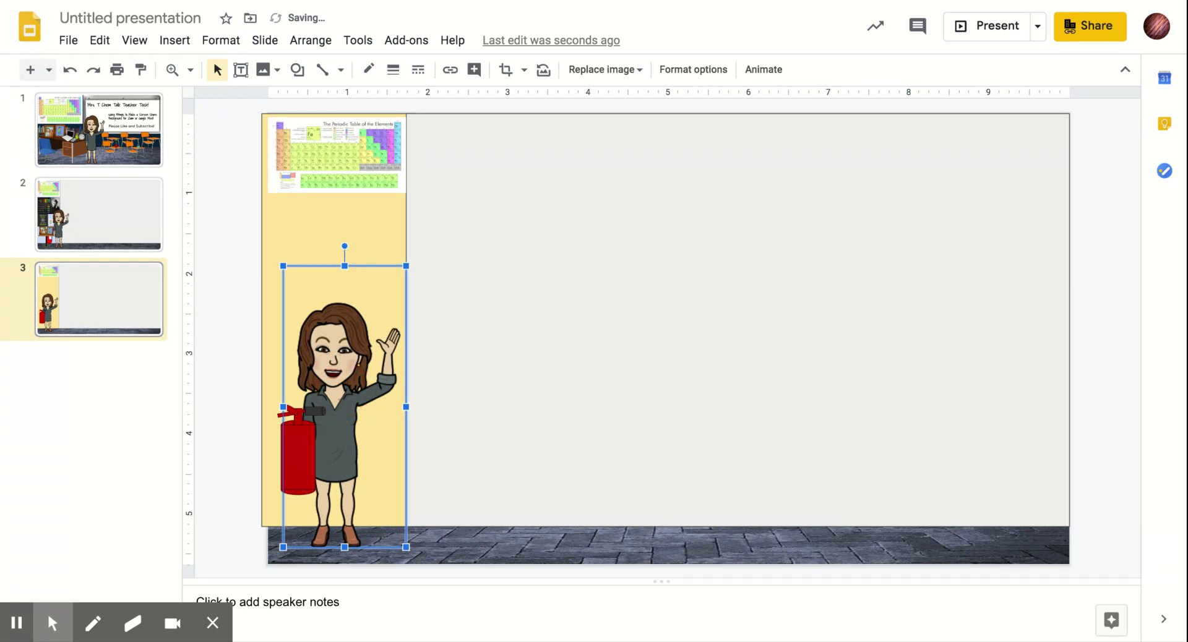
right_click(339, 390)
mouse_move(456, 283)
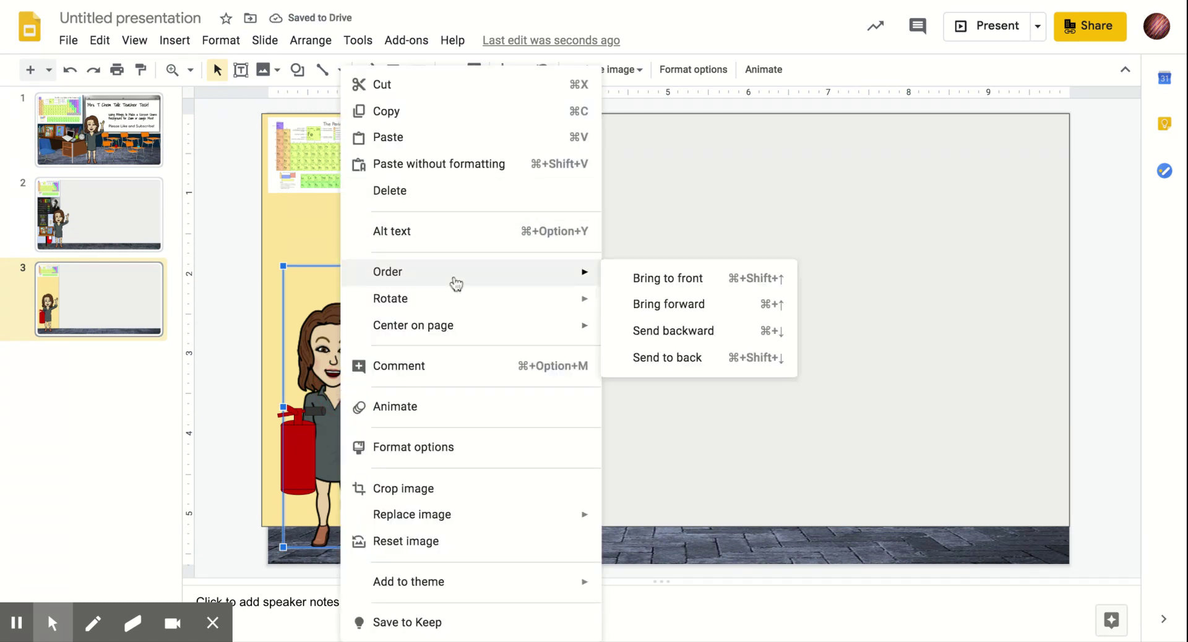
click(644, 296)
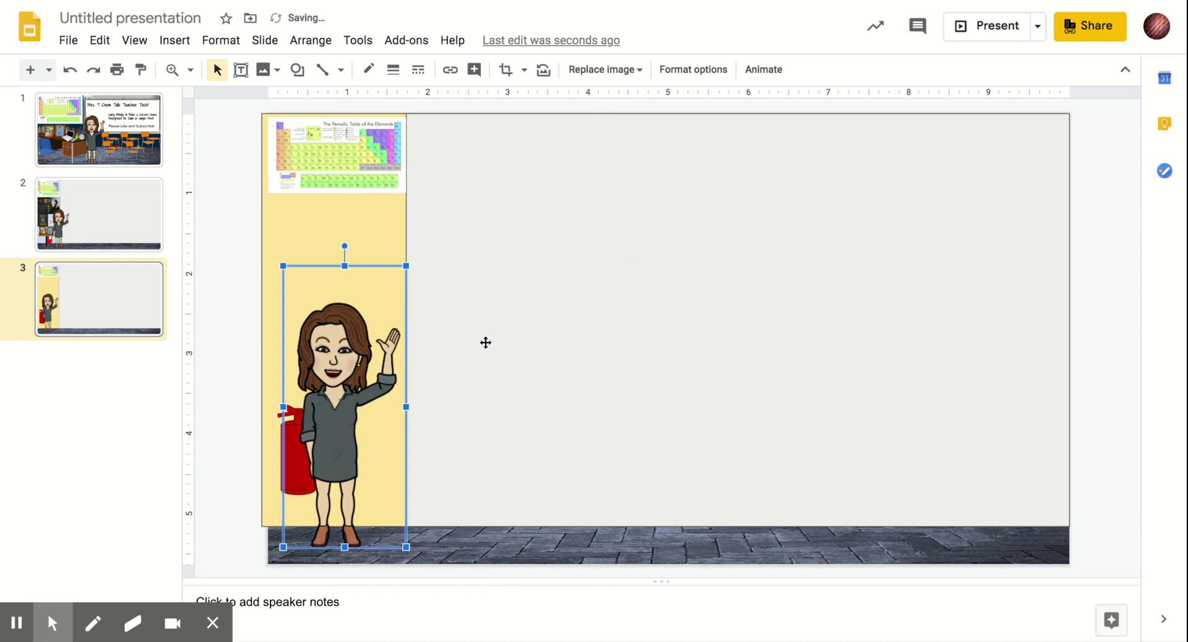
- Shift the teacher slightly left, extend the grey board across the whole yellow panel, and preview the slide in presentation mode
drag(401, 357, 350, 320)
click(464, 336)
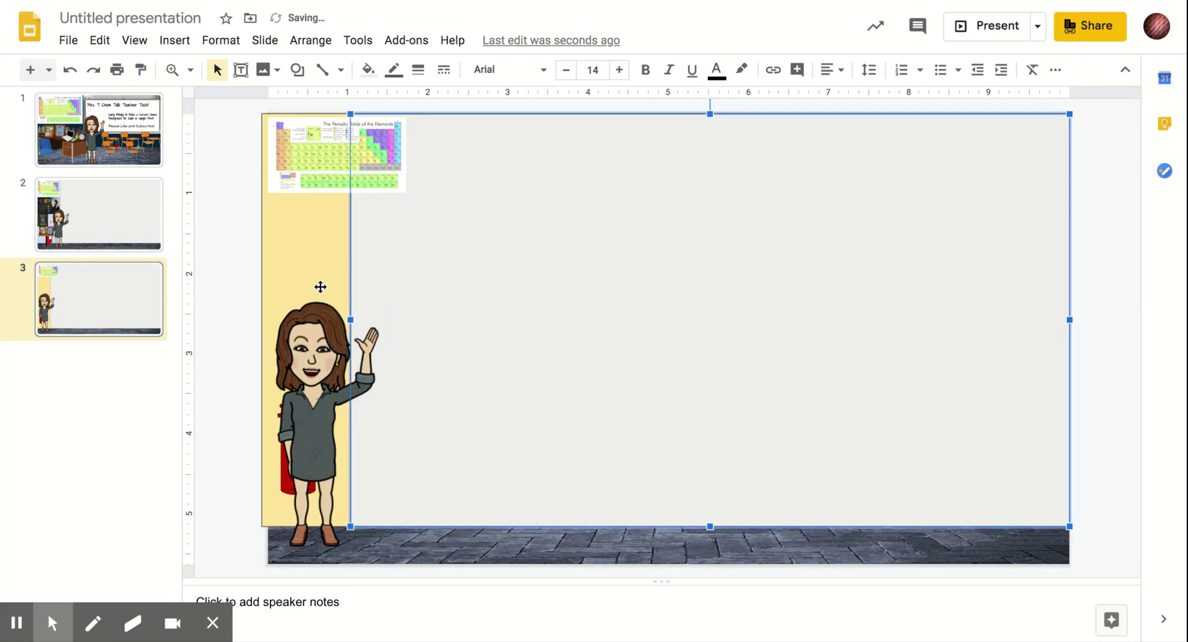
click(352, 322)
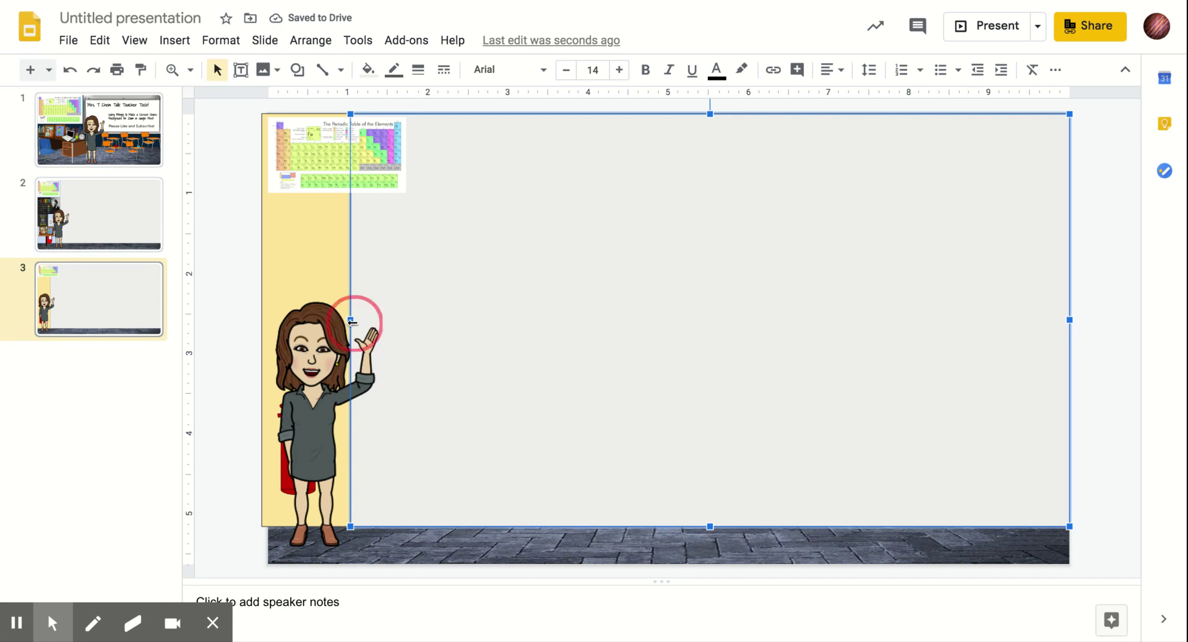
drag(352, 321, 261, 317)
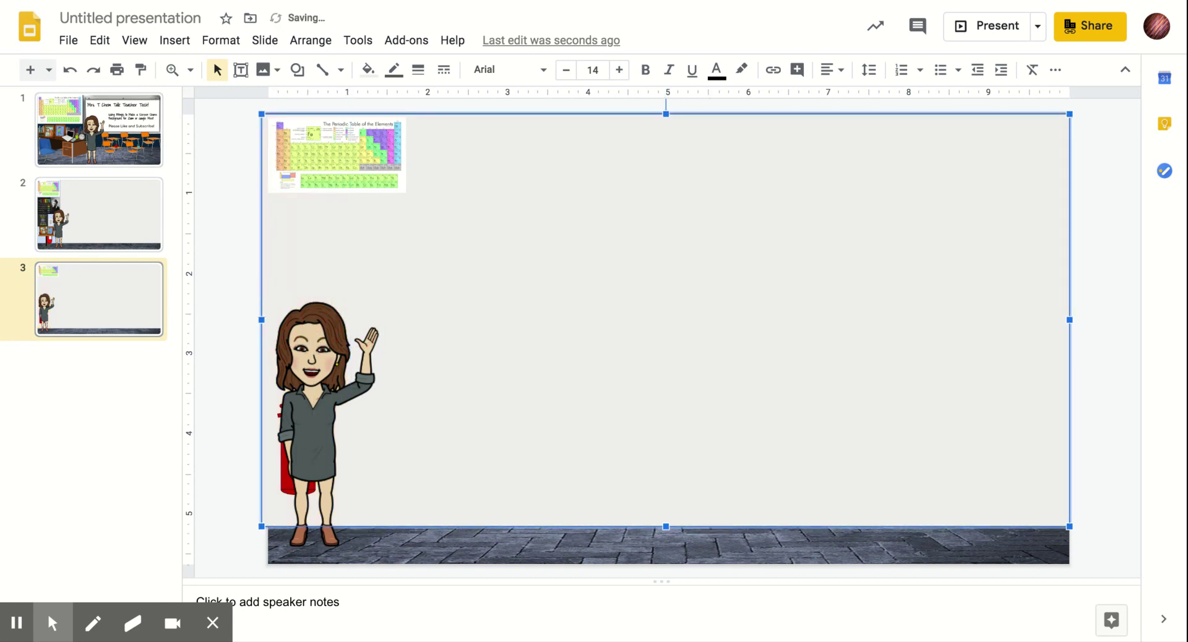
click(259, 318)
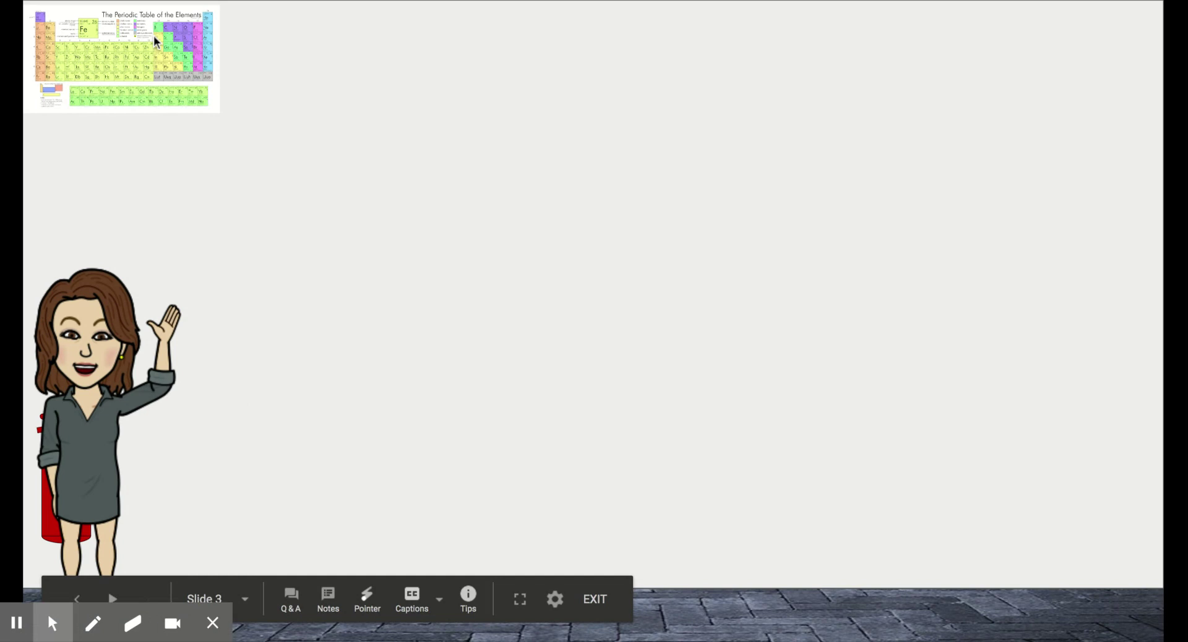
key(Escape)
- Enlarge the periodic table proportionally from its lower right corner, keeping it in the slide's upper left corner
click(306, 149)
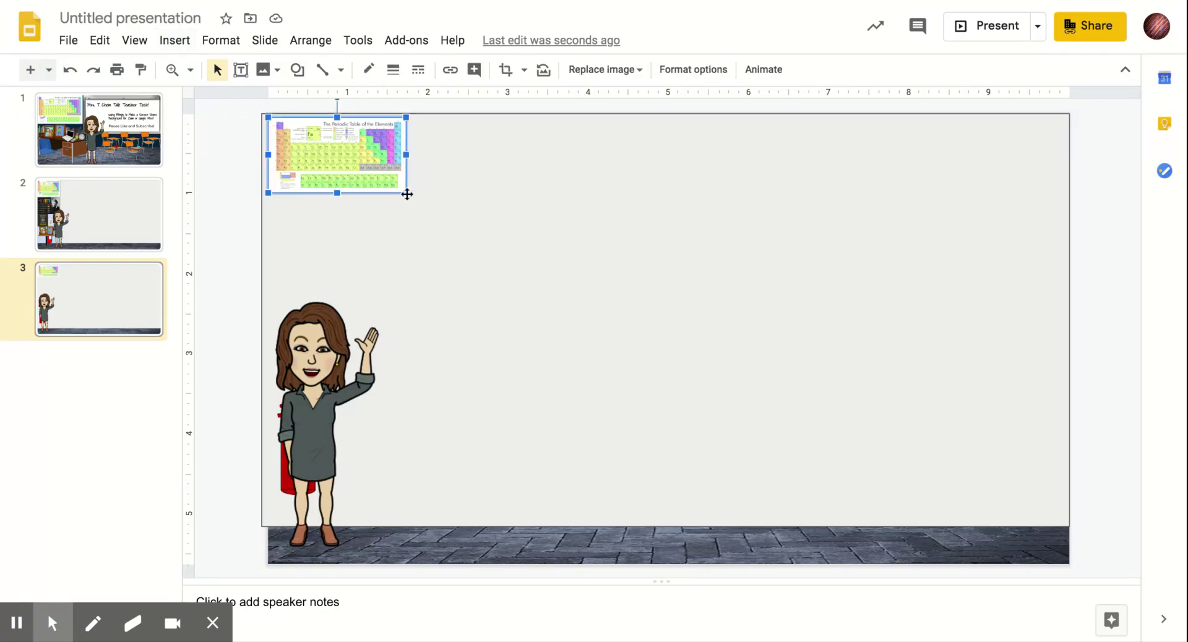
drag(406, 193, 456, 246)
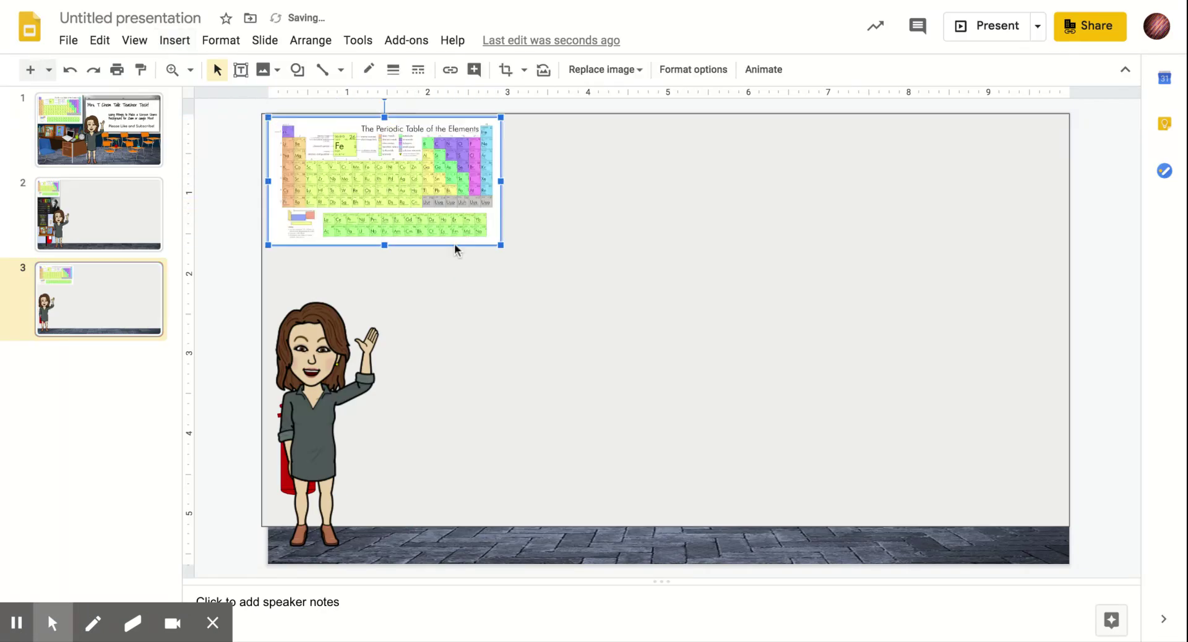
click(424, 329)
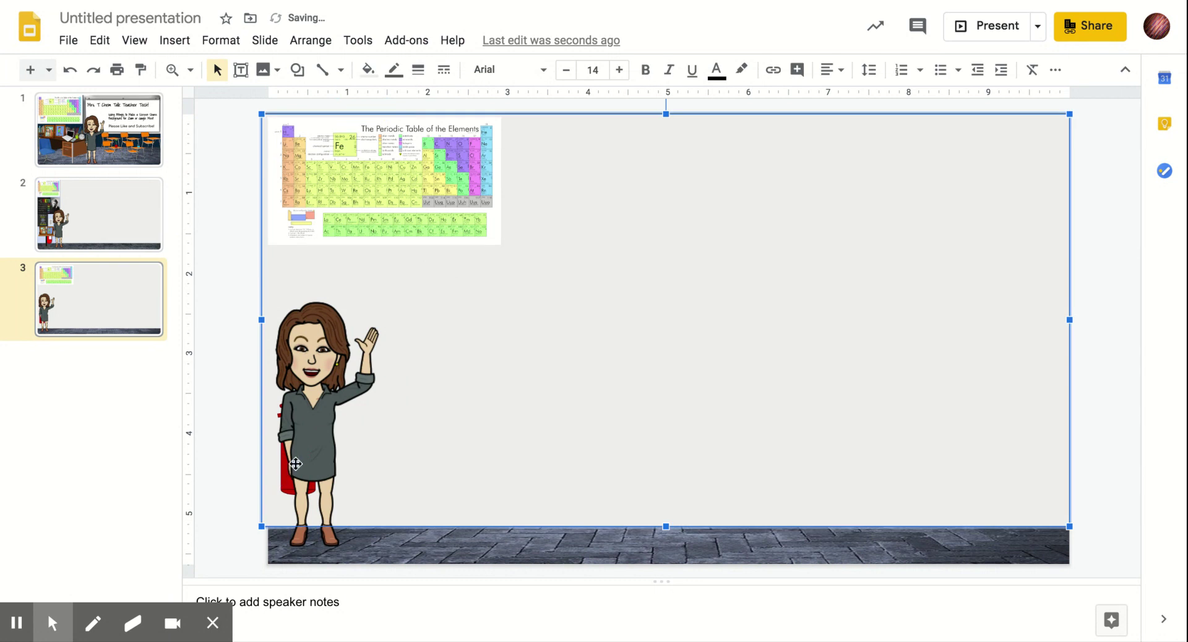
- Move the Bitmoji teacher slightly to the right and delete the fire extinguisher behind it
mouse_move(345, 451)
mouse_down()
mouse_move(413, 451)
mouse_move(328, 456)
mouse_up()
click(287, 450)
key(Delete)
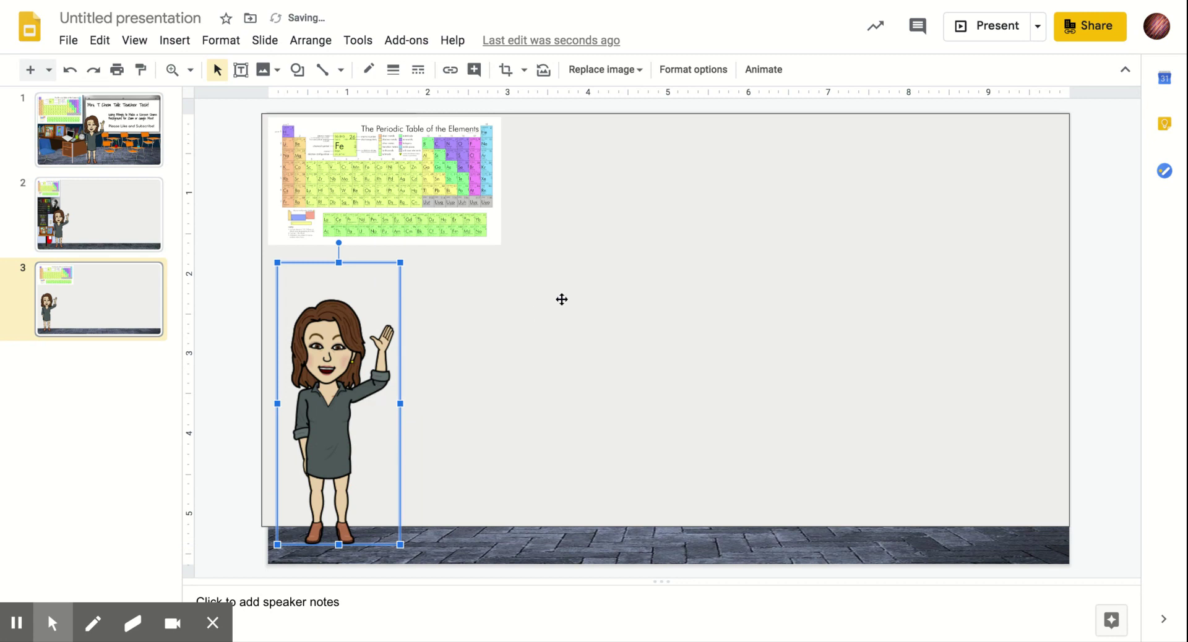
- Shrink the Bitmoji teacher, stand it on the floor at the slide's left edge, and present slide 3 full screen
drag(400, 263, 375, 314)
drag(345, 400, 334, 405)
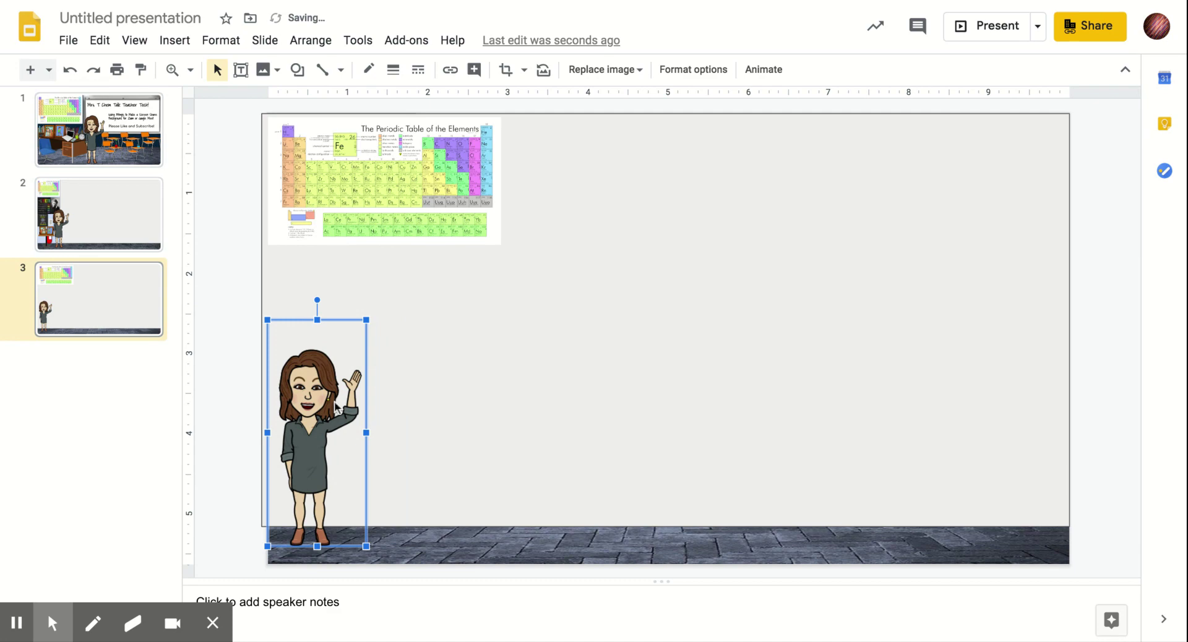
click(624, 256)
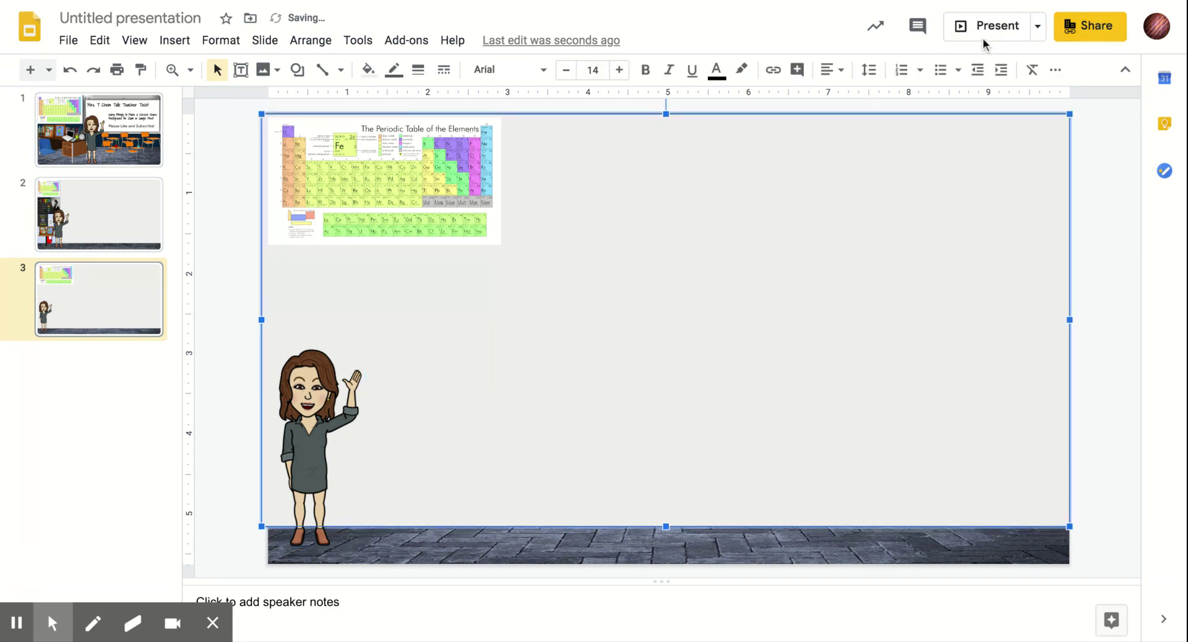
click(983, 39)
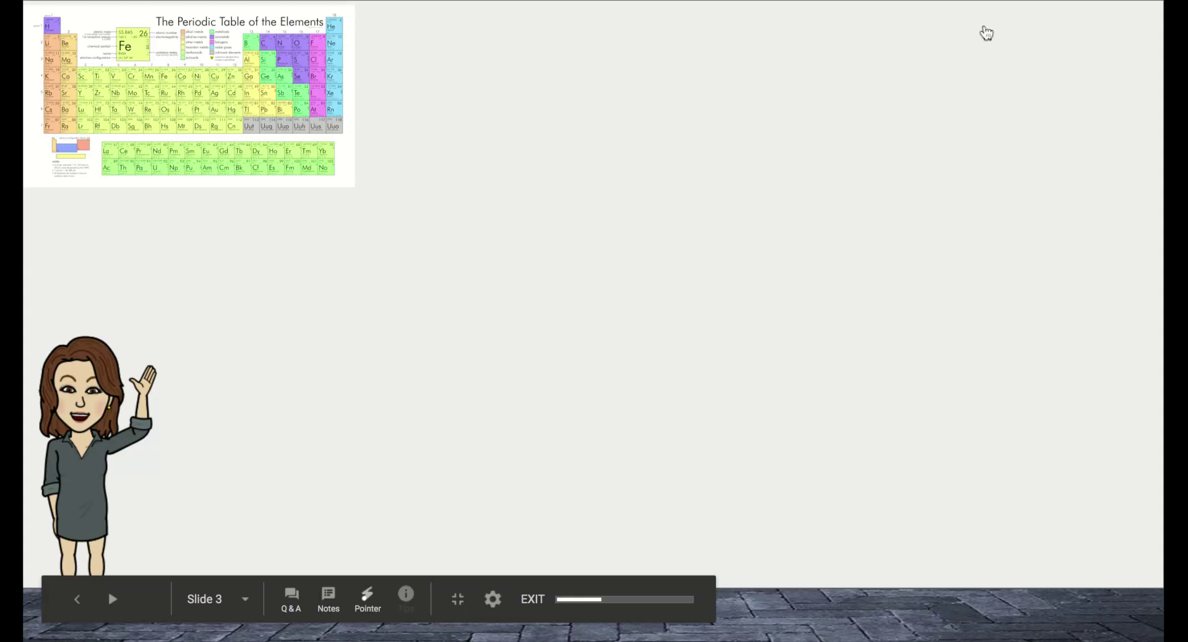